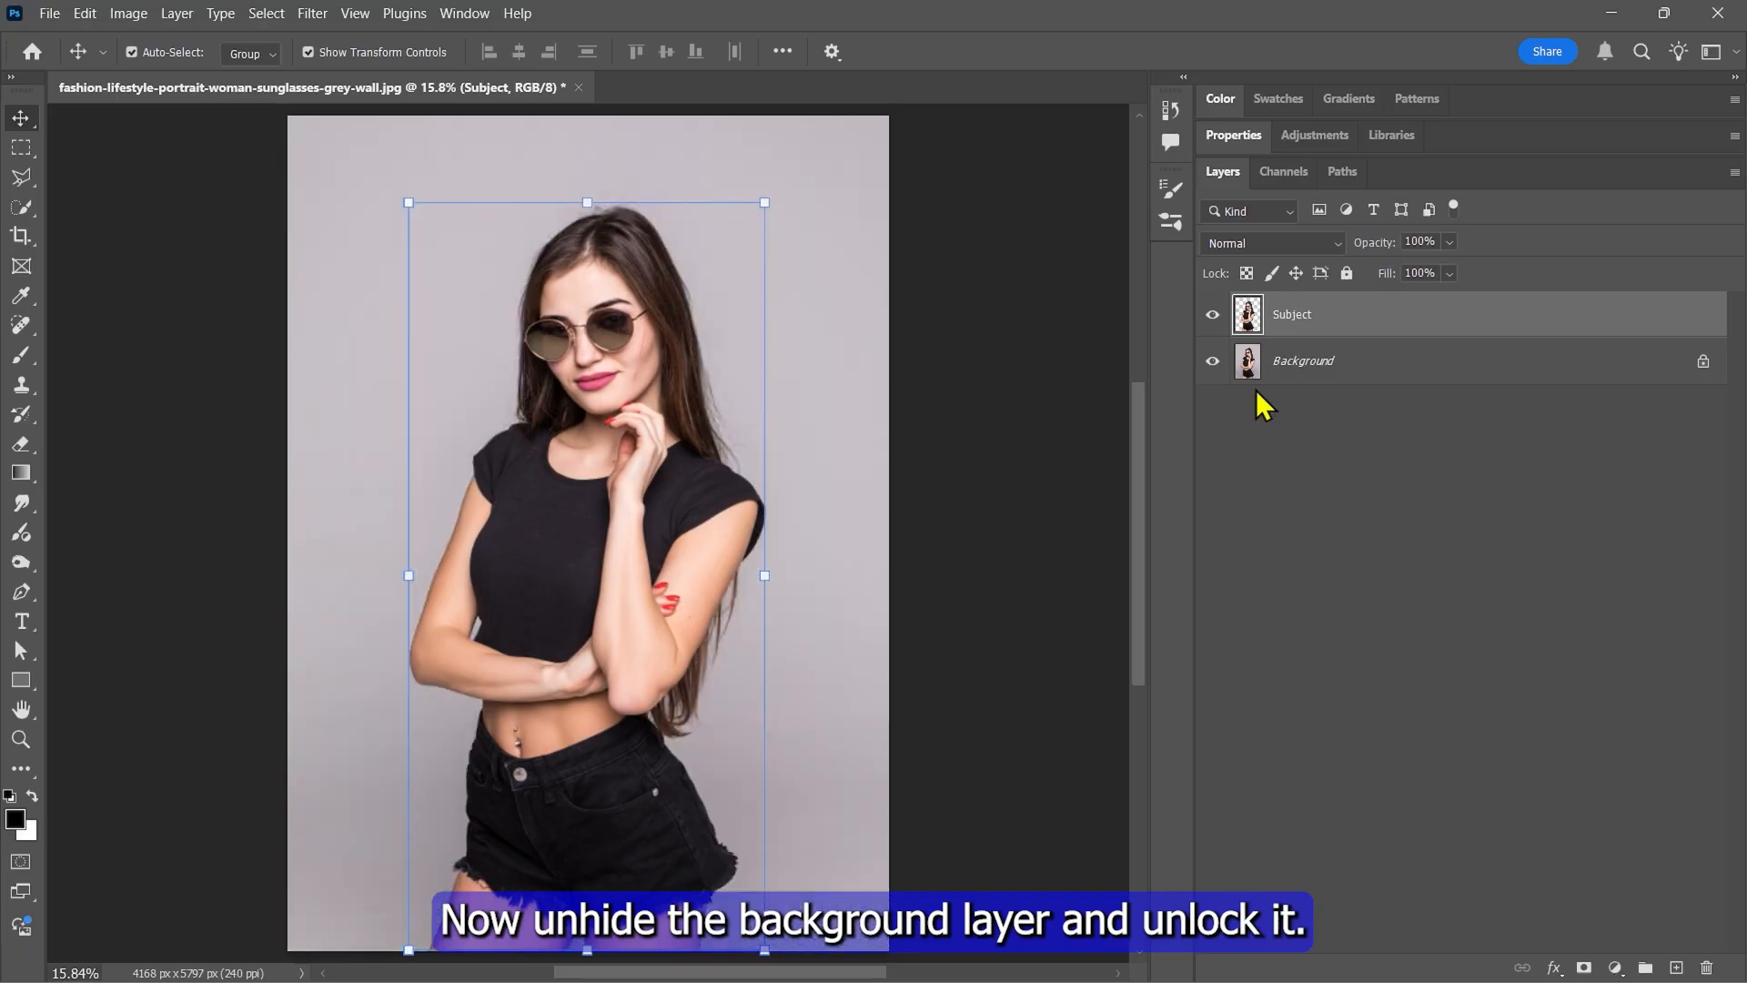
Step: Unlock the Background layer and convert it to a smart object
click(1703, 365)
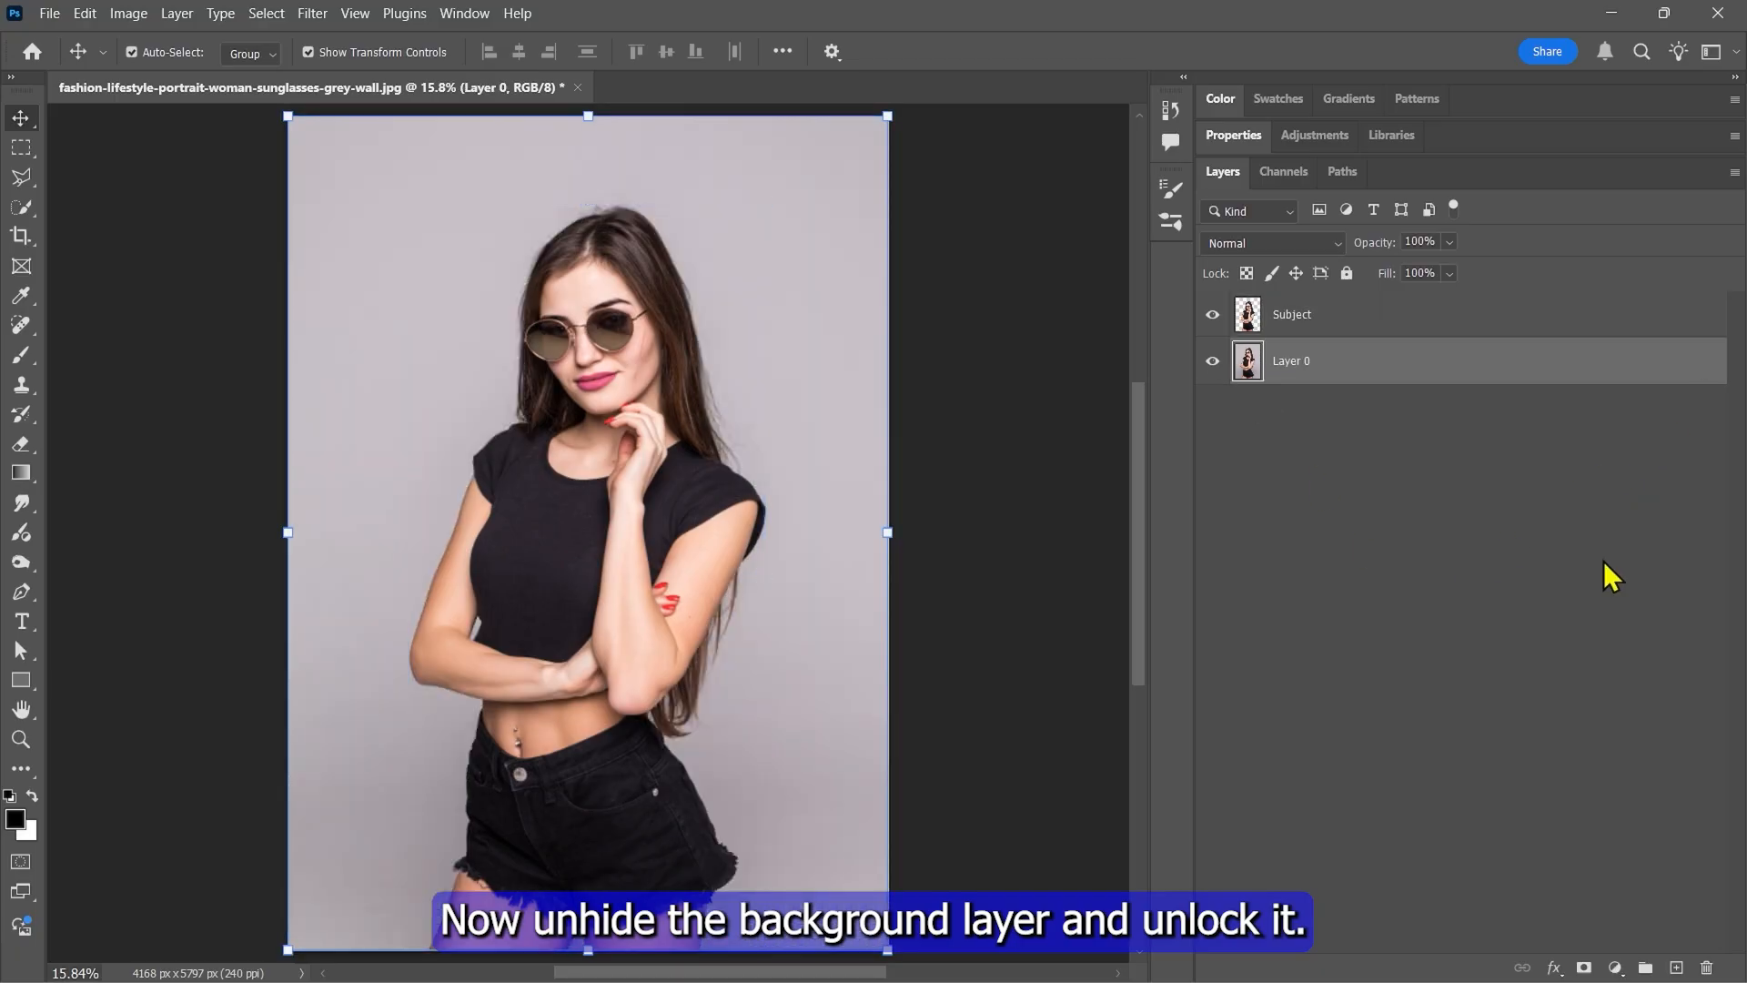
right_click(1281, 356)
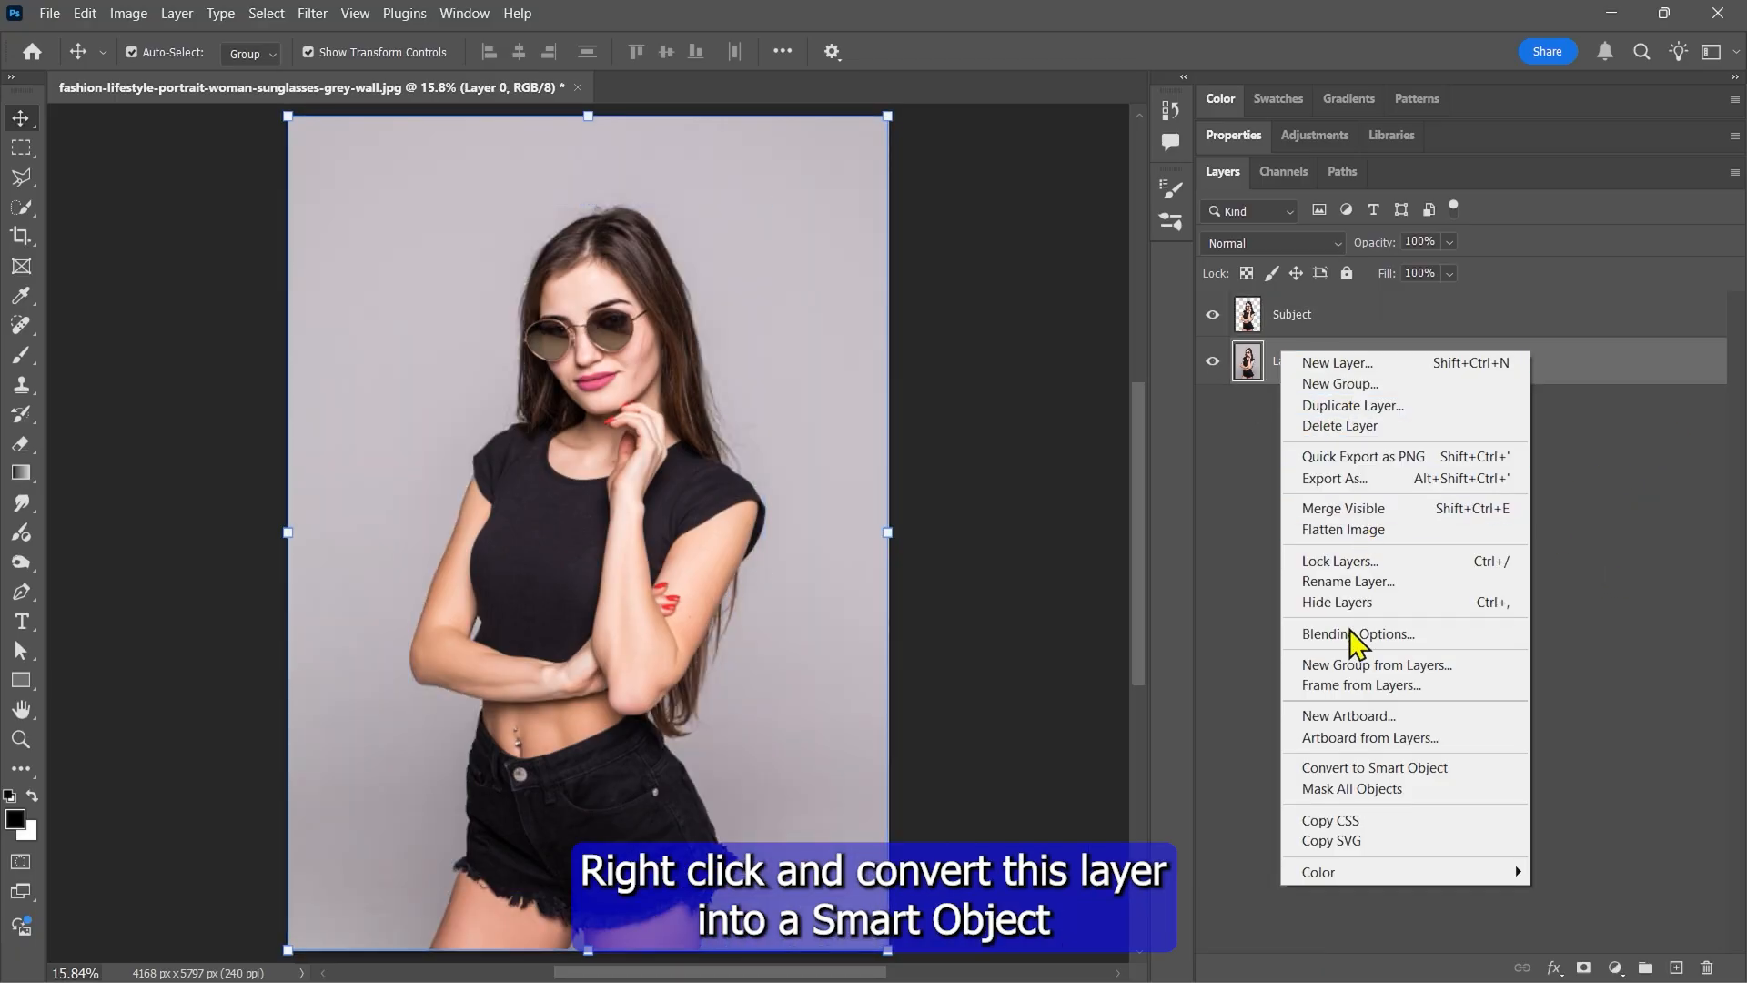
click(1336, 768)
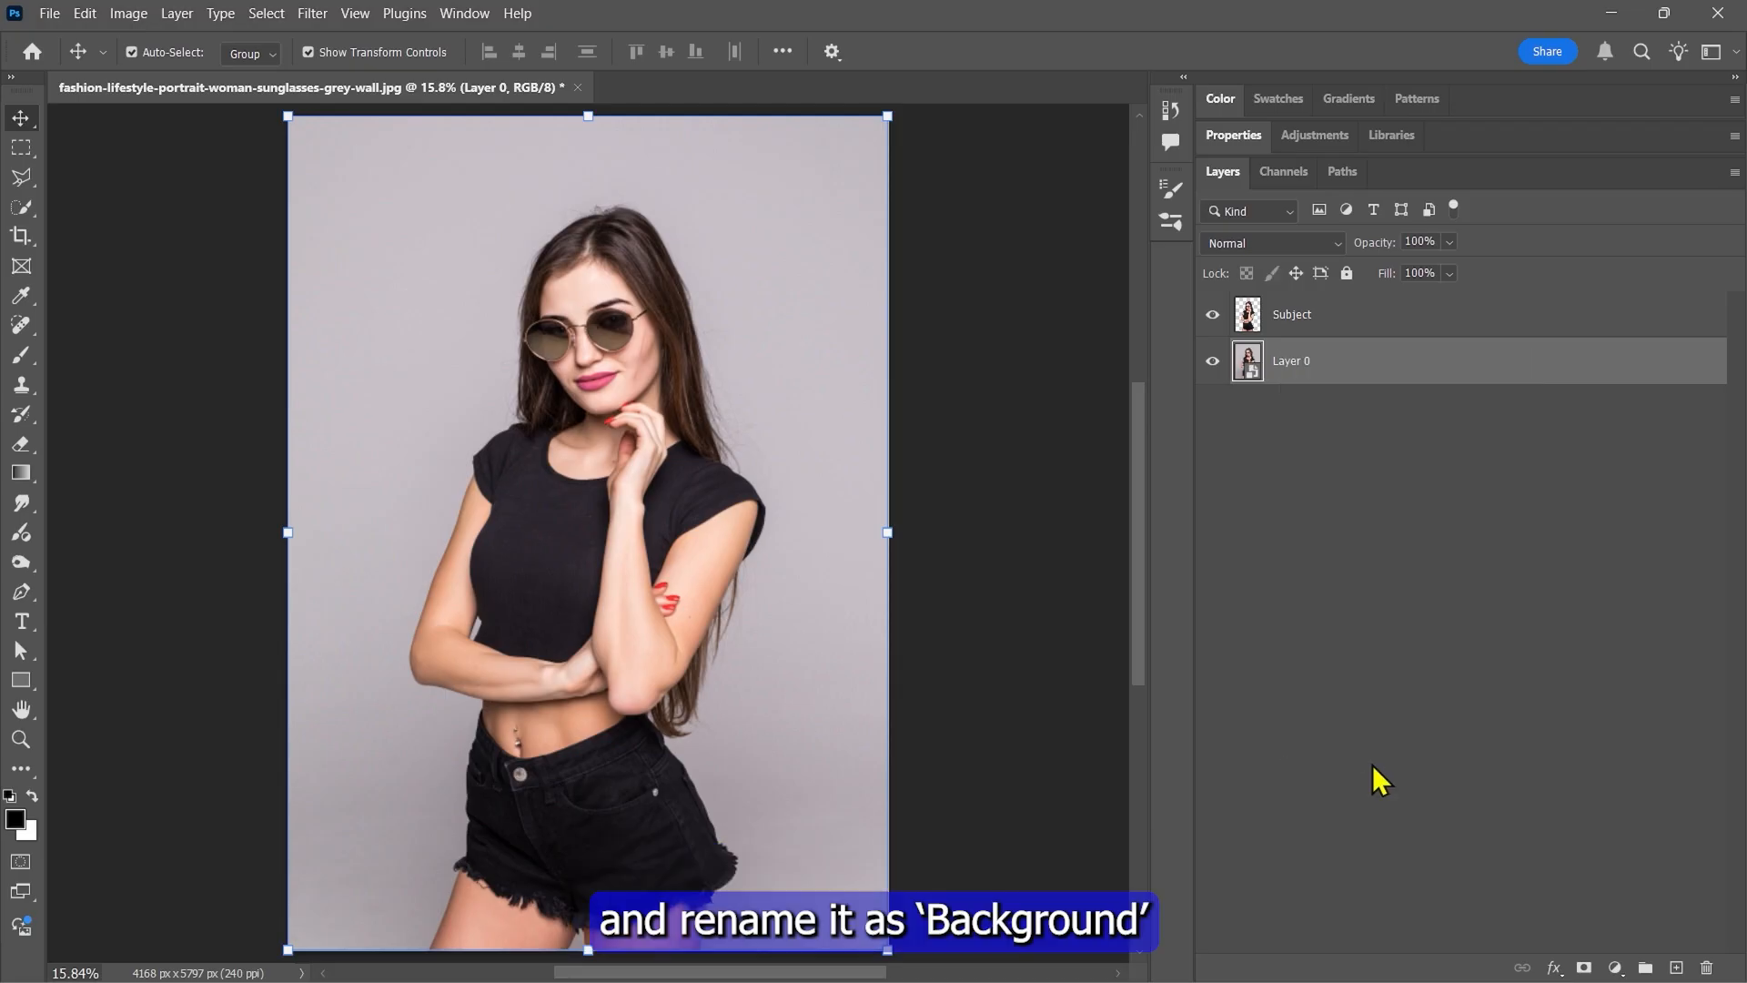
Step: Rename the smart object layer as Background and hide the Subject layer
double_click(1291, 361)
text(Background)
key(Return)
click(1256, 323)
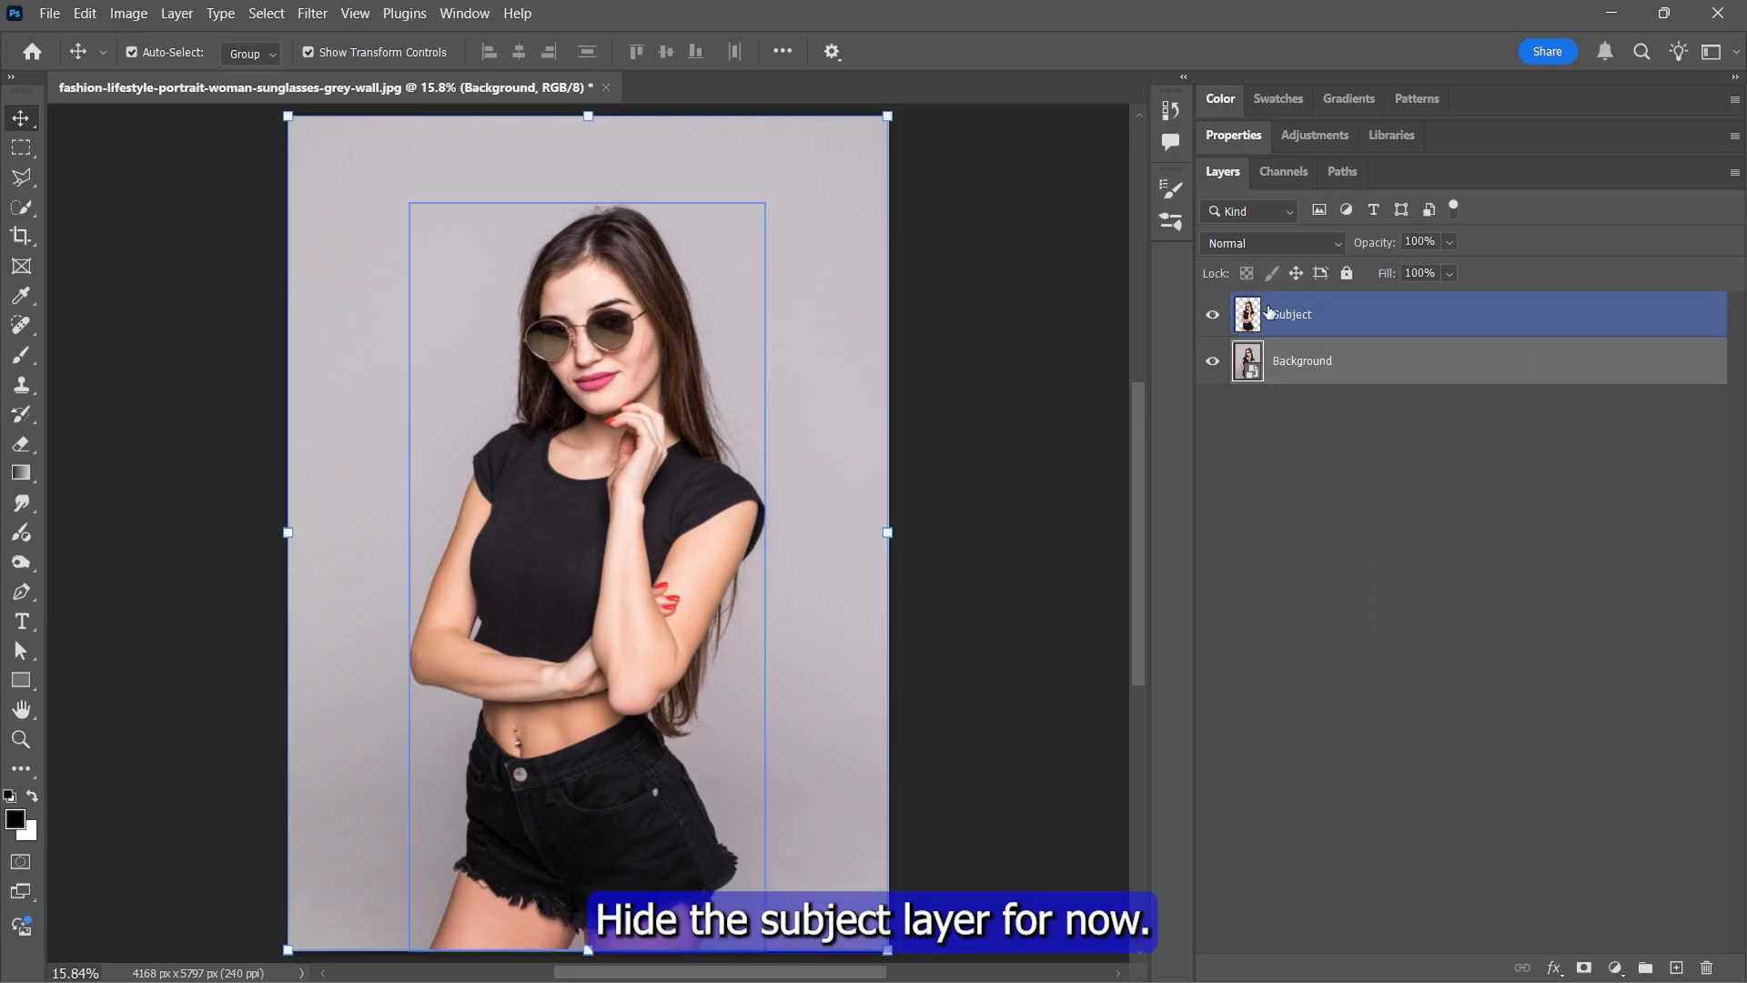
click(1213, 314)
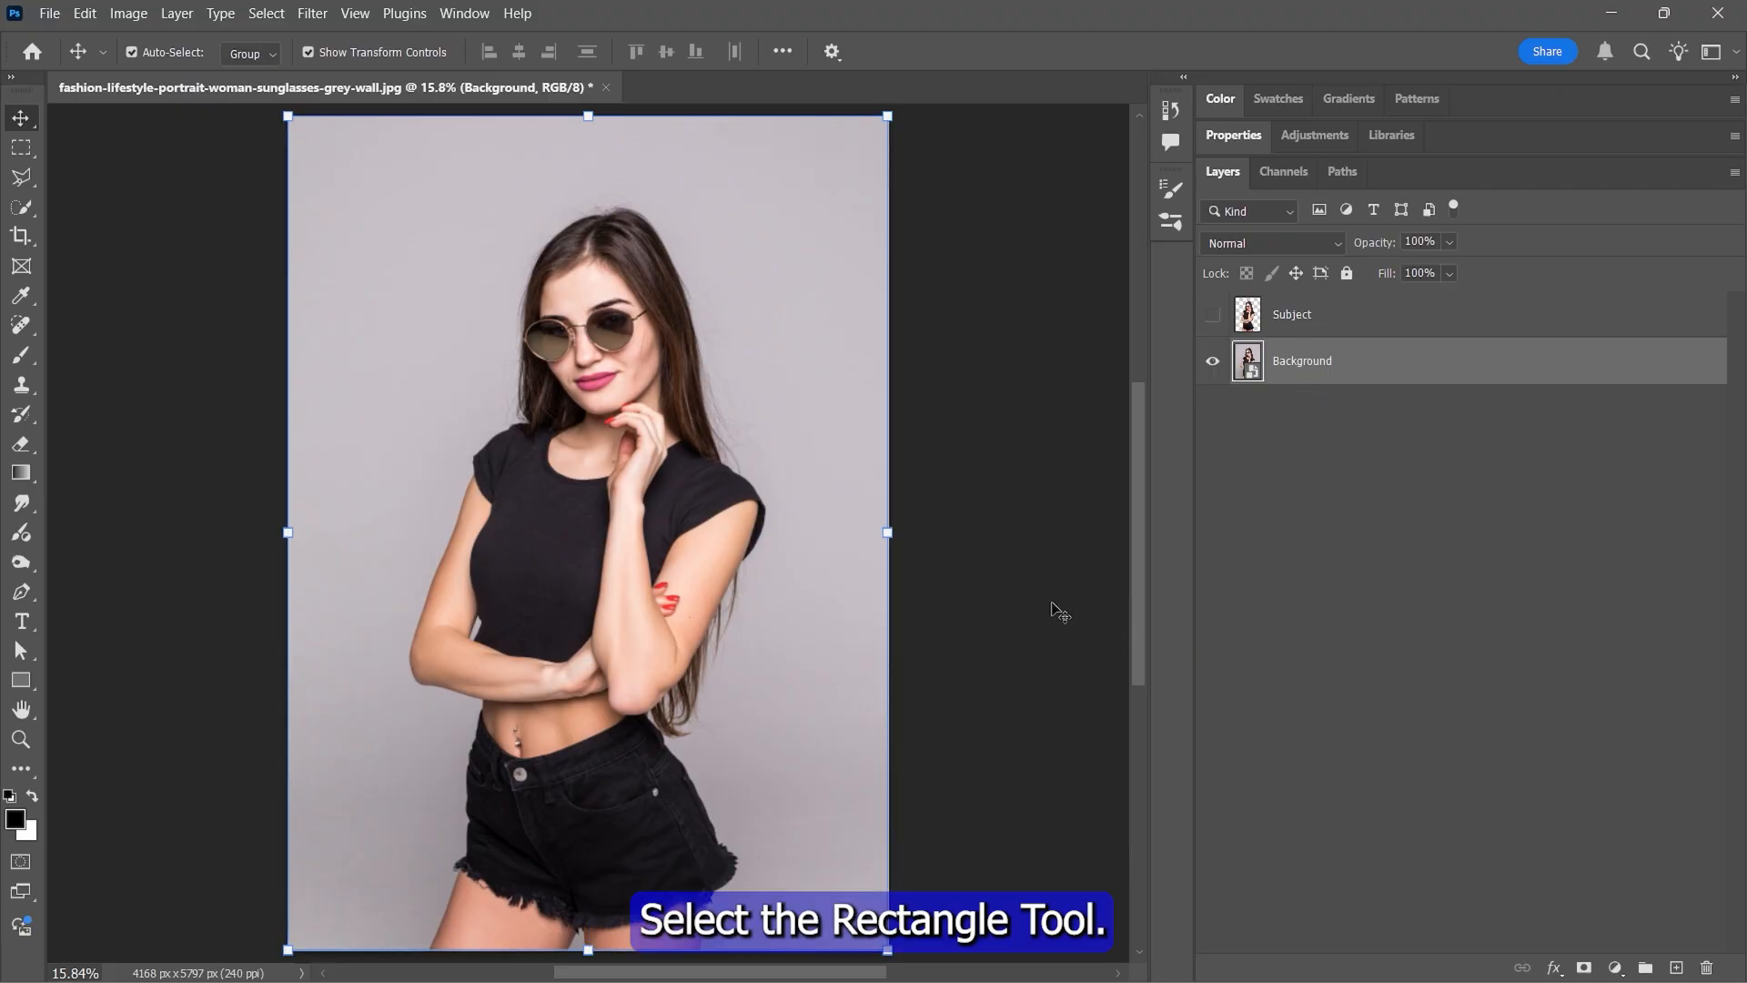
Step: Draw a tall rectangle about 887 × 3389 px over the woman's face and torso and make it a shape layer
right_click(21, 680)
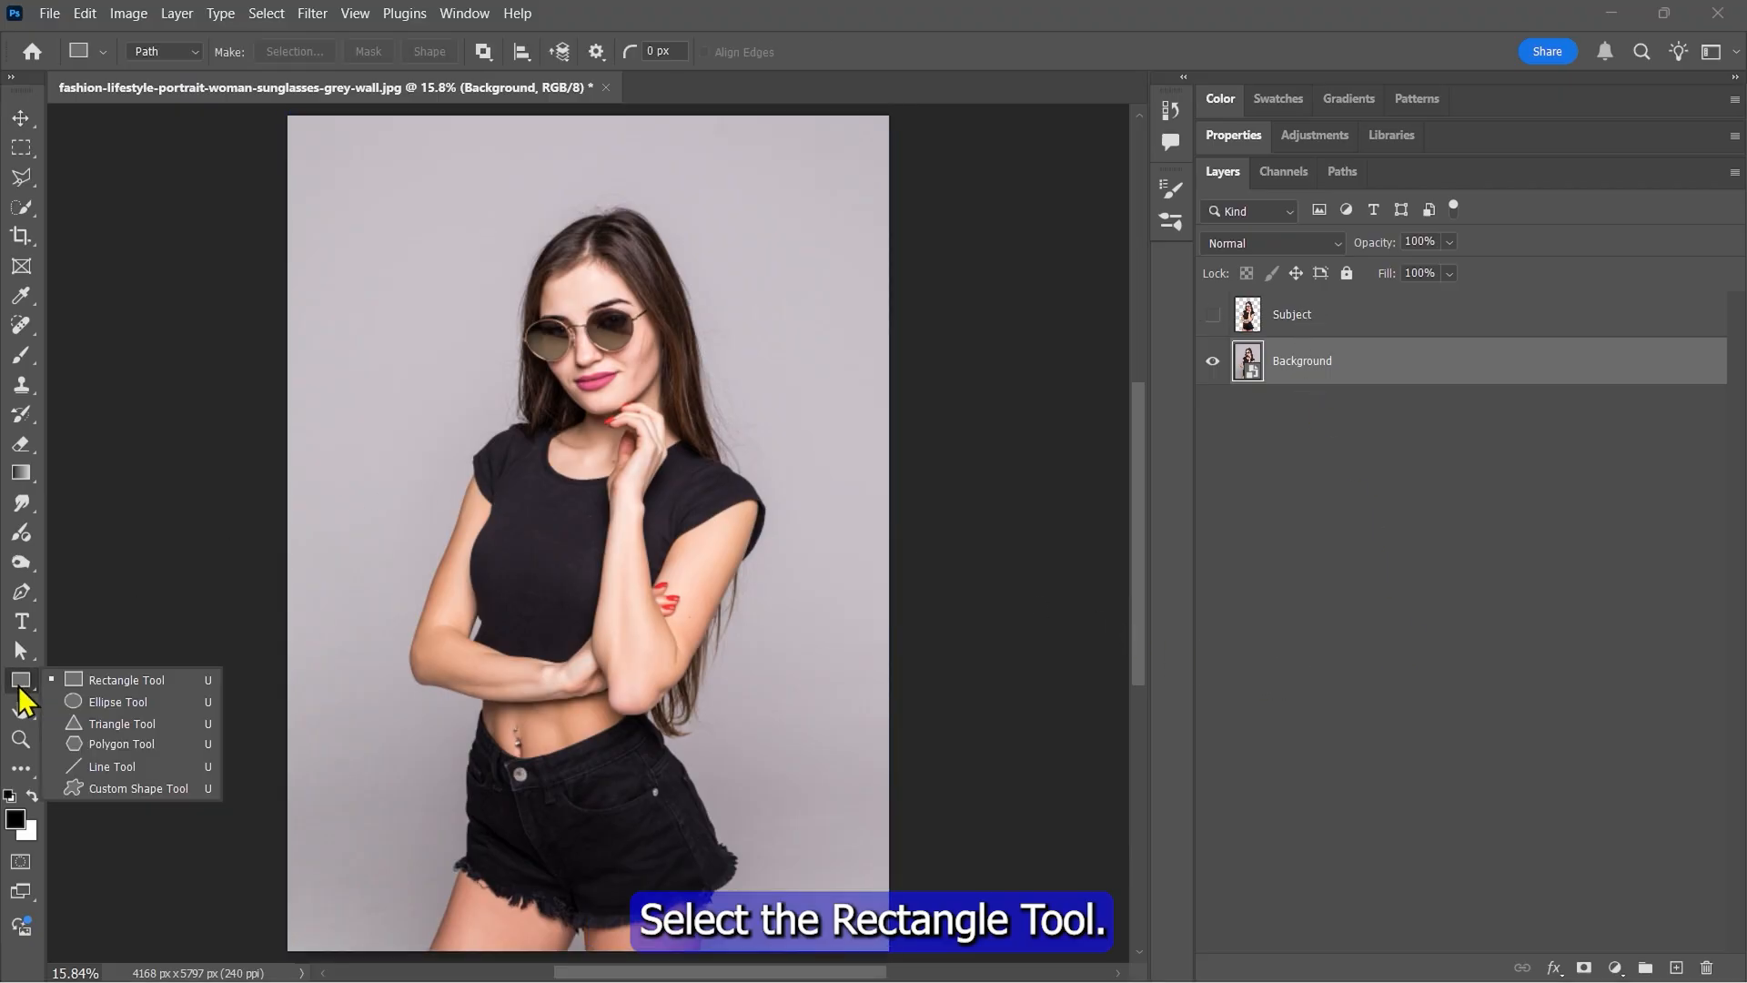
click(137, 680)
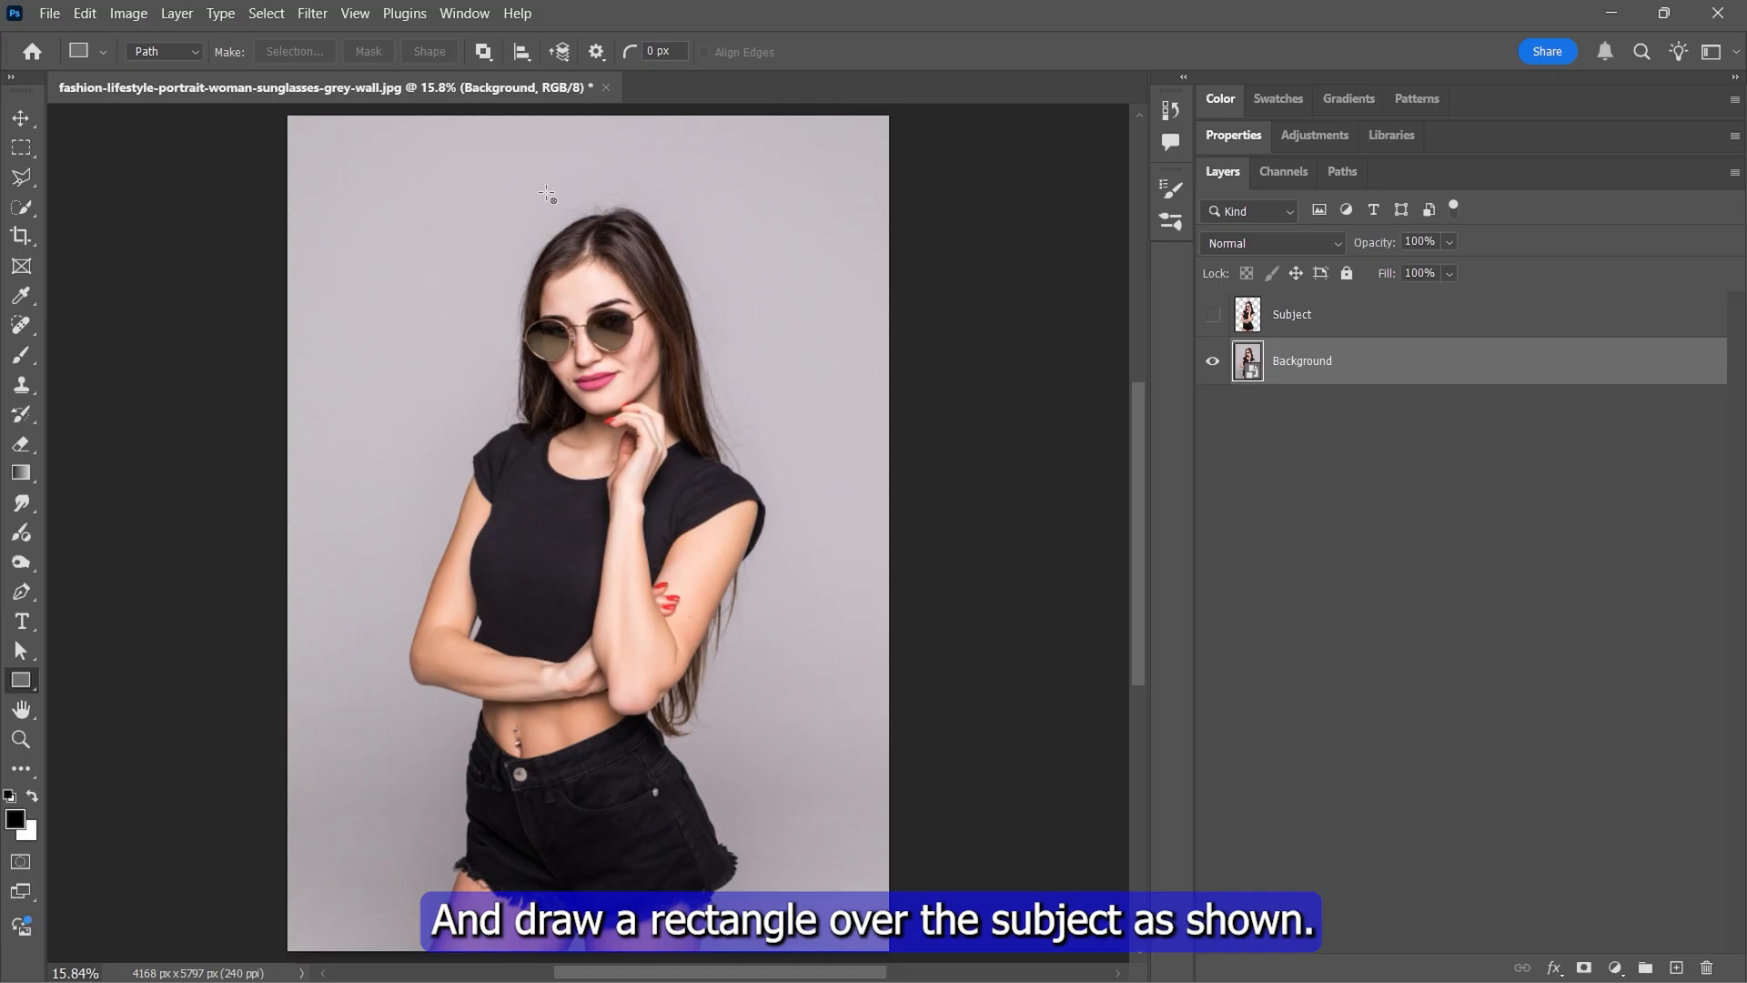
drag(552, 182, 676, 675)
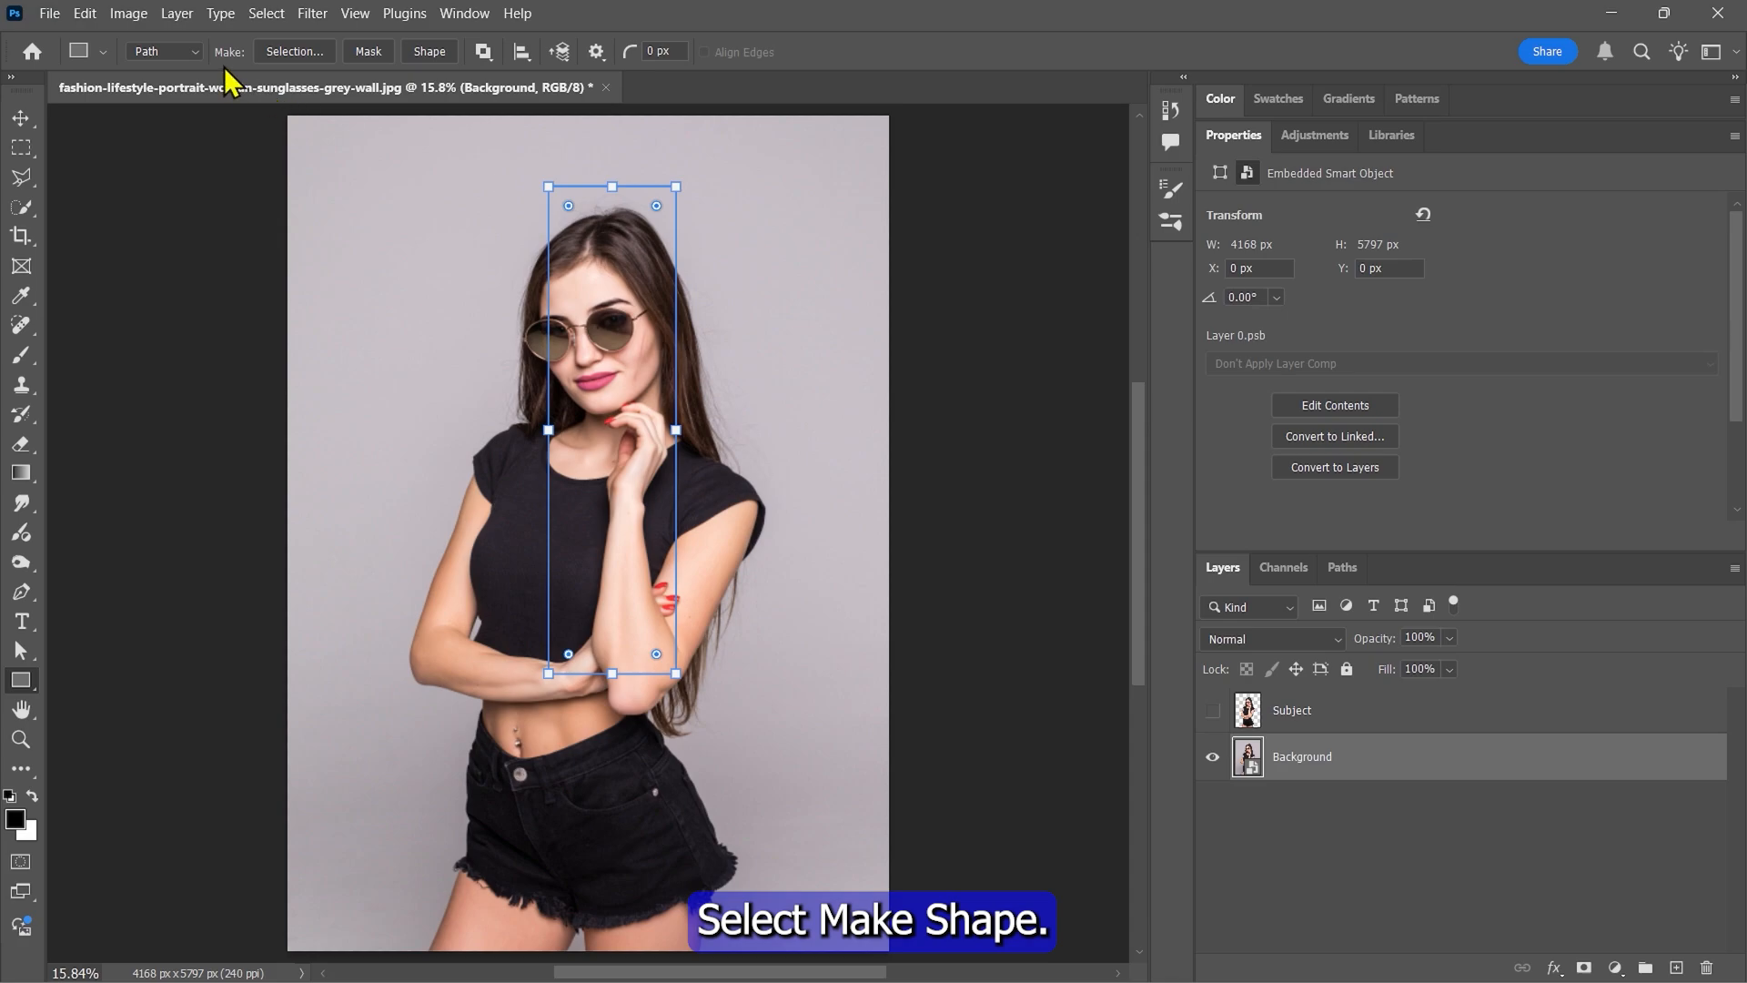
click(430, 52)
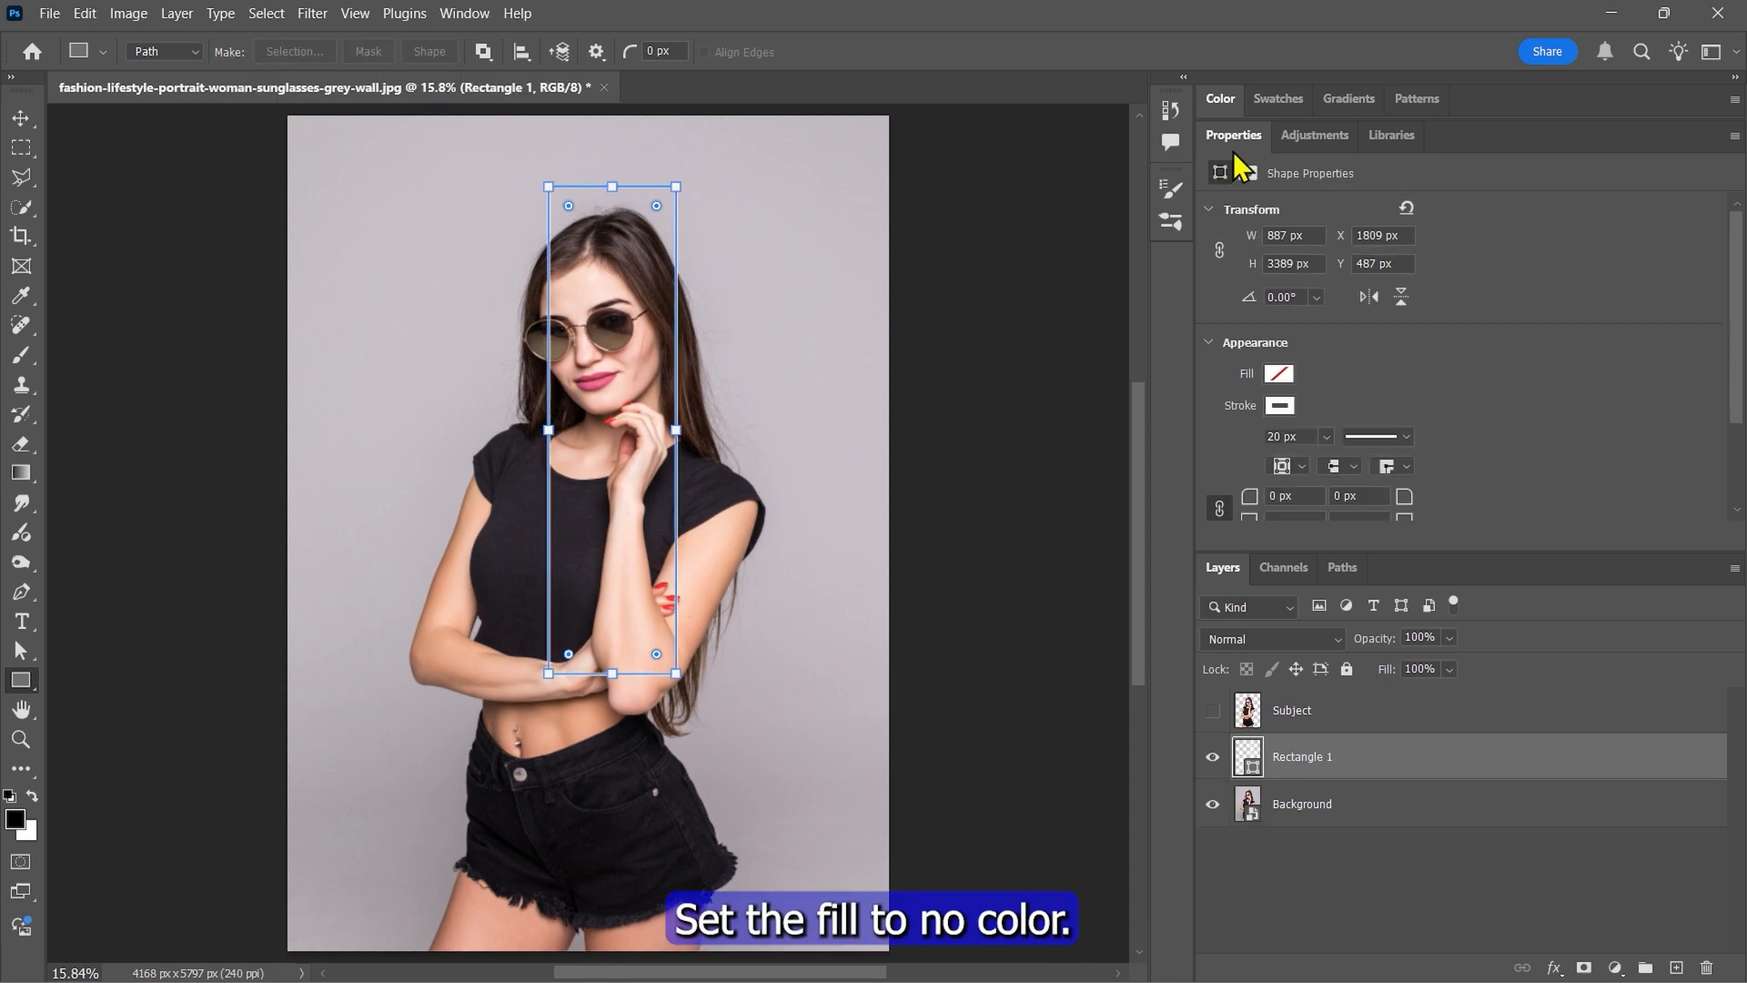
Step: Give the rectangle shape no fill and a white stroke 20 px wide
click(1279, 373)
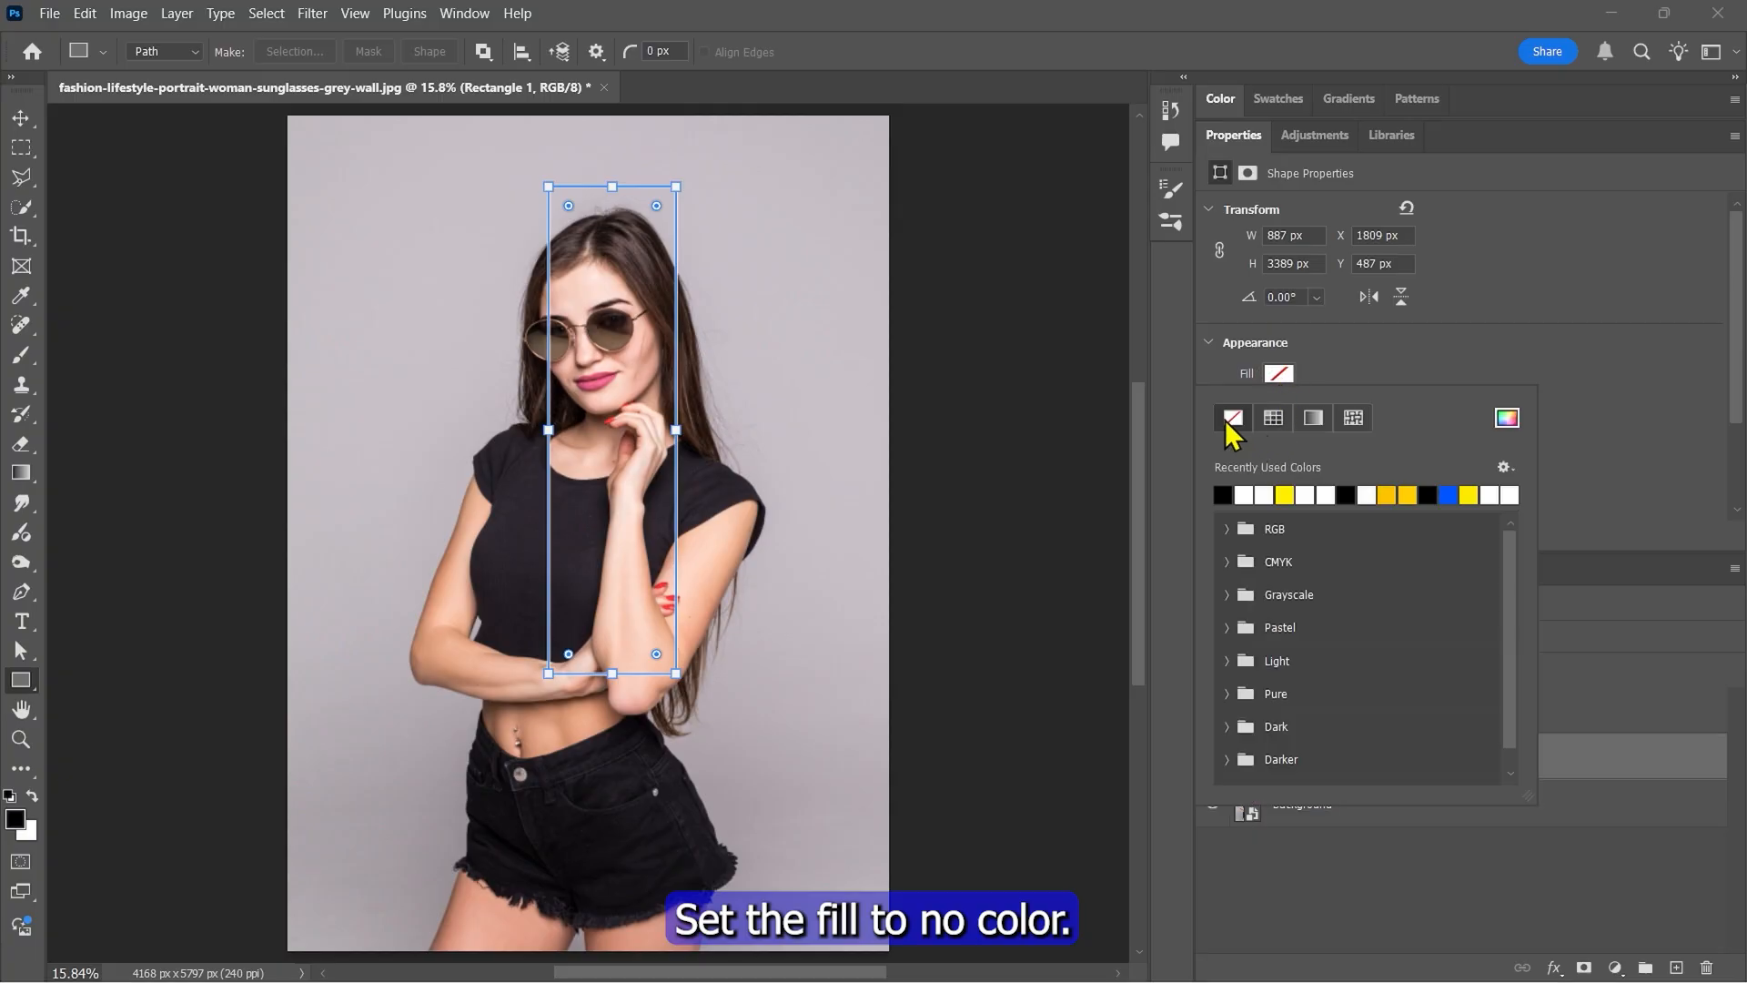
click(1280, 373)
click(1280, 404)
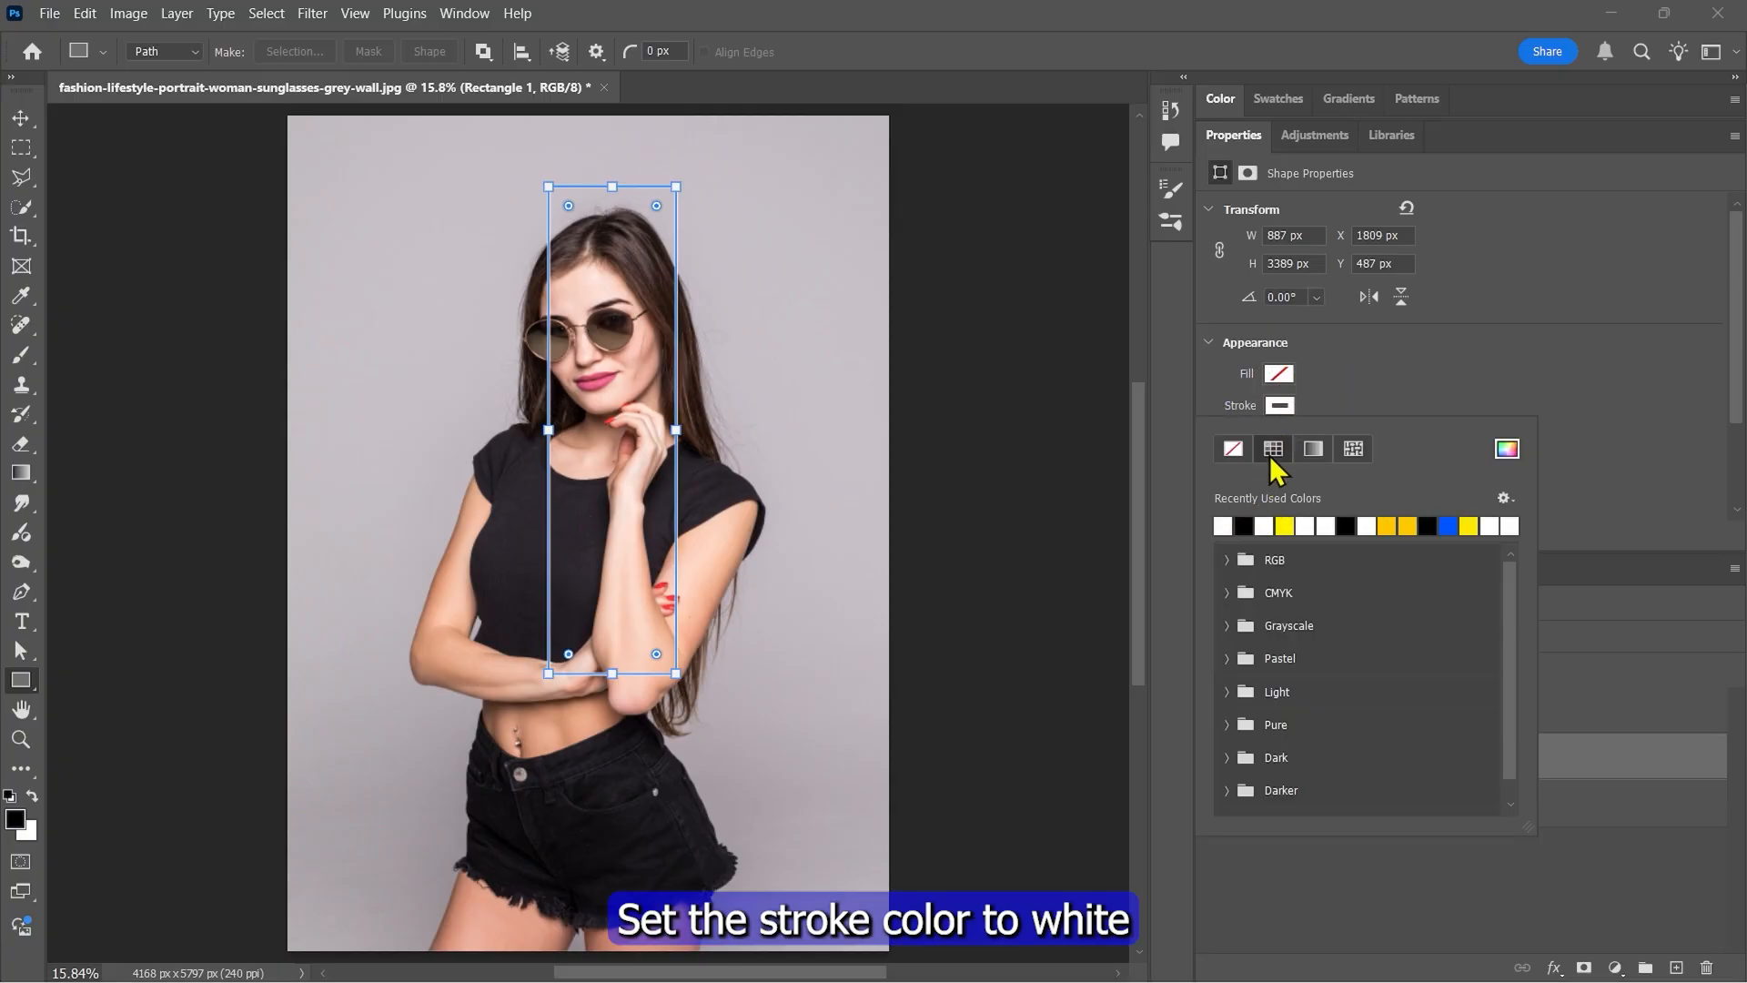
click(1291, 408)
click(1308, 434)
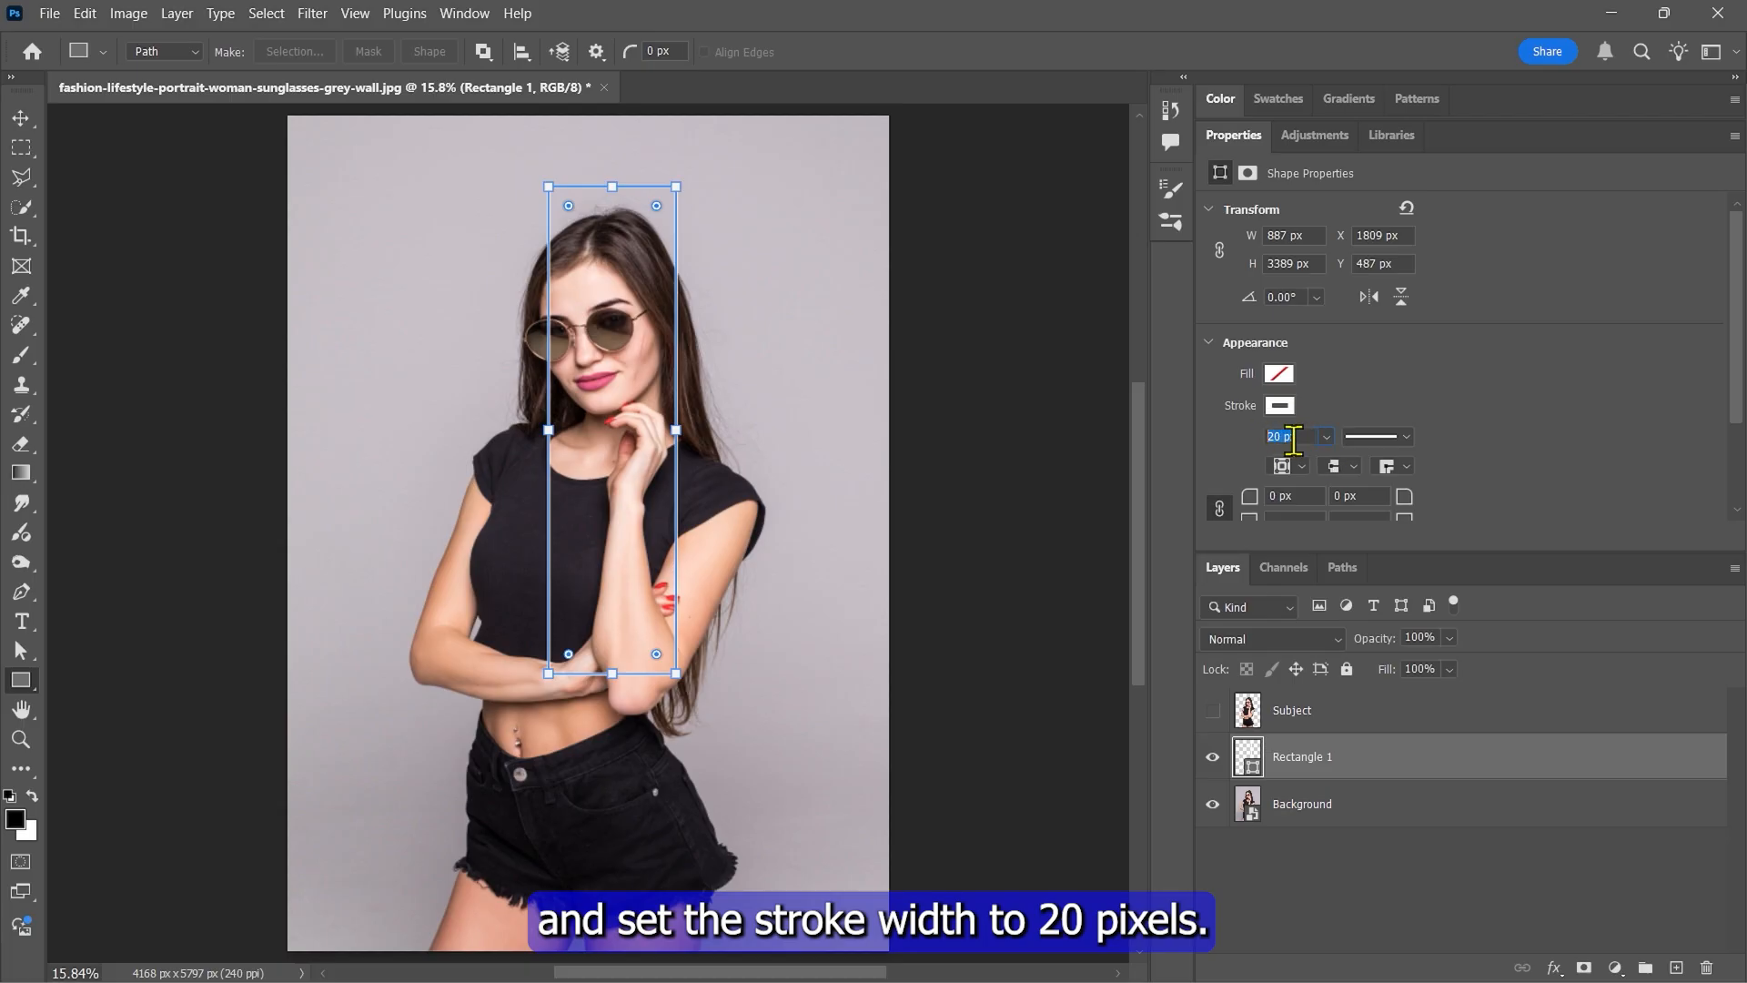
double_click(1234, 137)
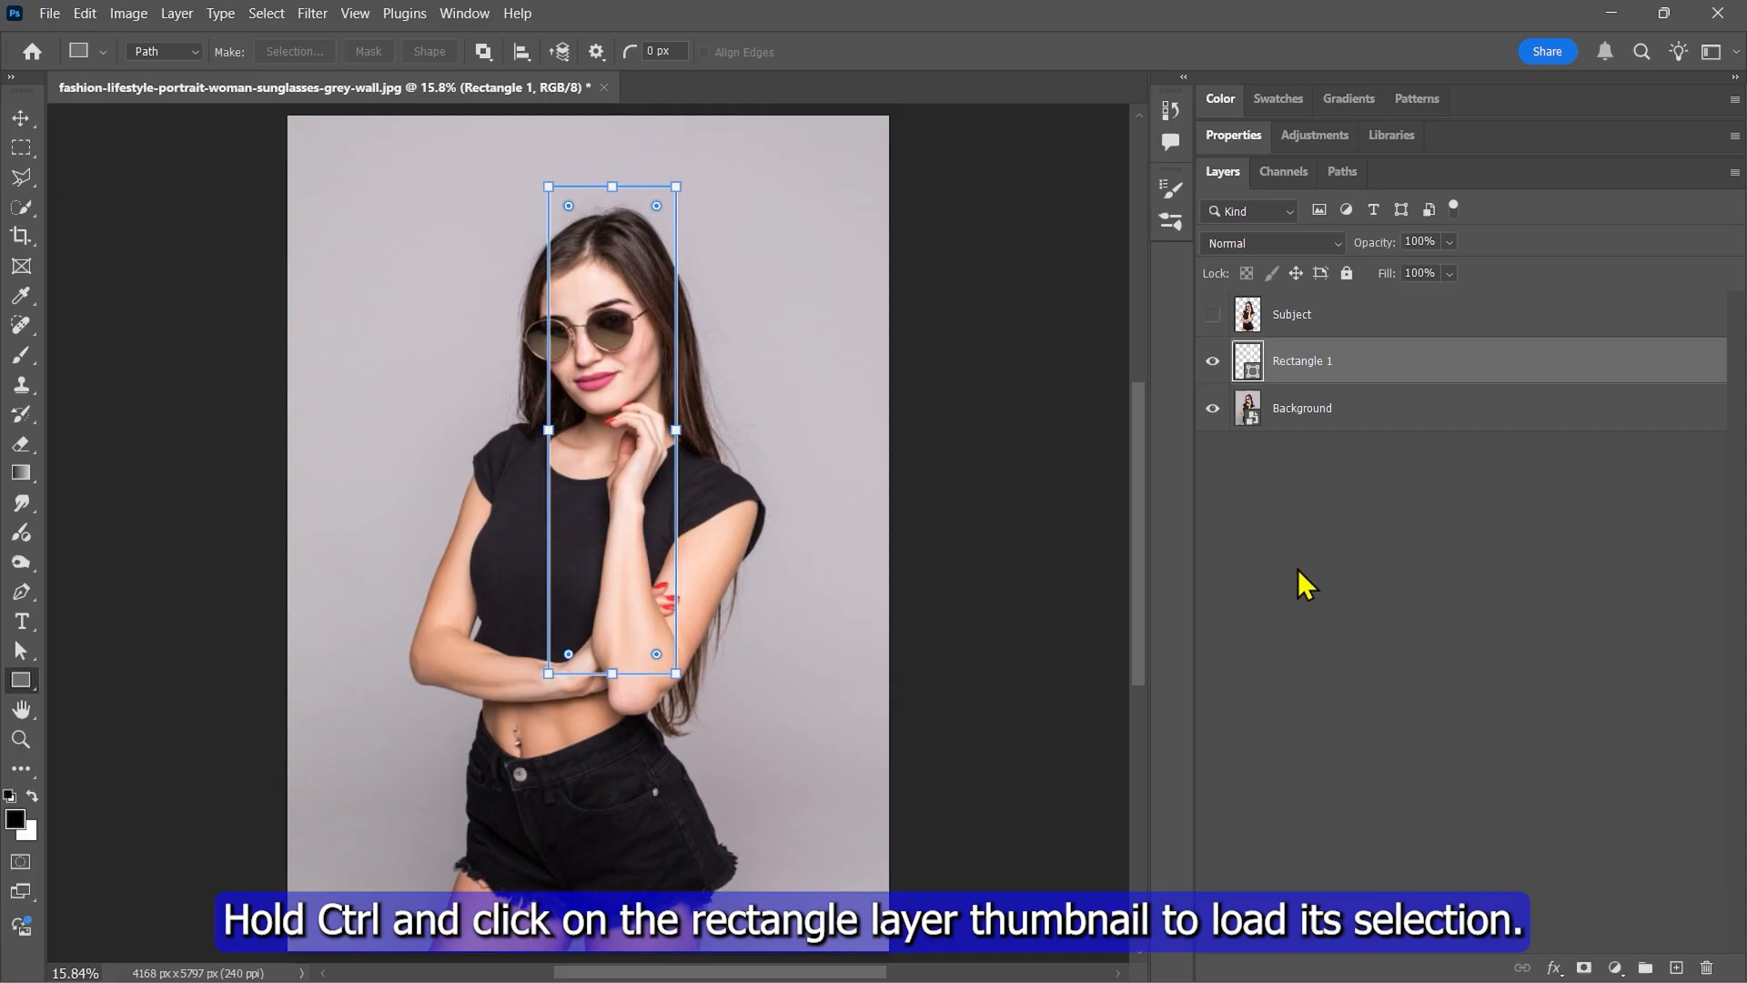
Step: Load the rectangle's outline as a selection and invert it, with the Background layer active
ctrl+click(1252, 361)
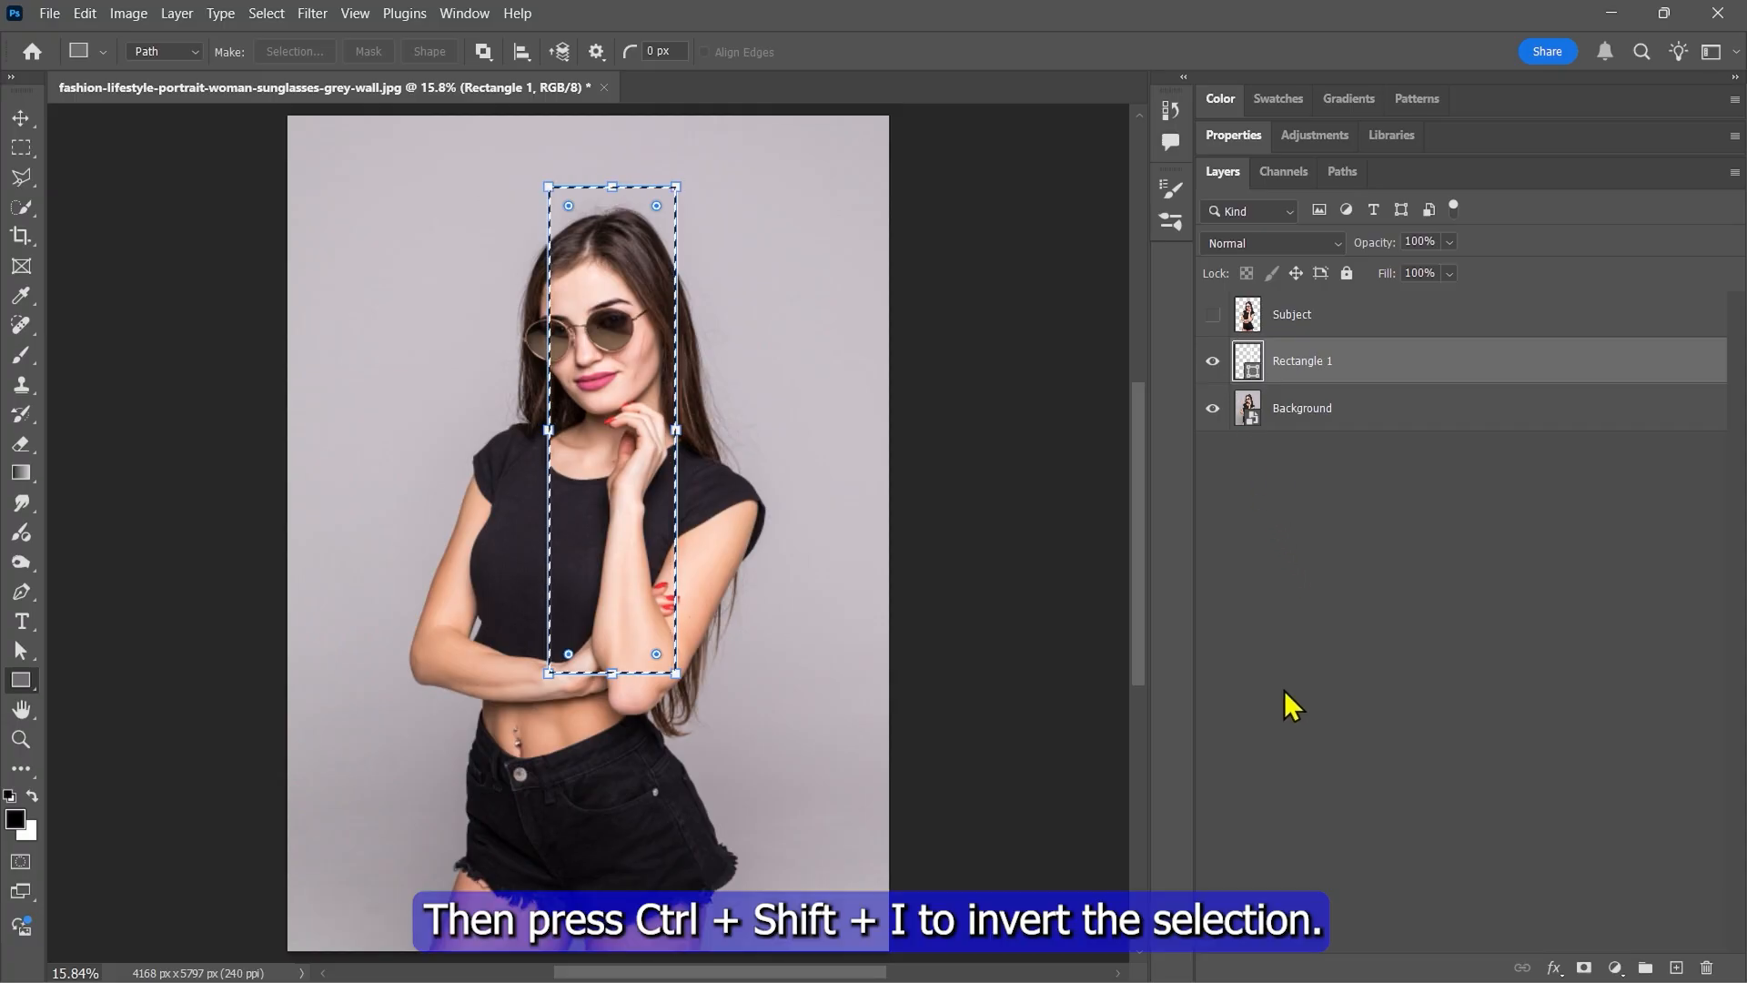
key(ctrl+shift+i)
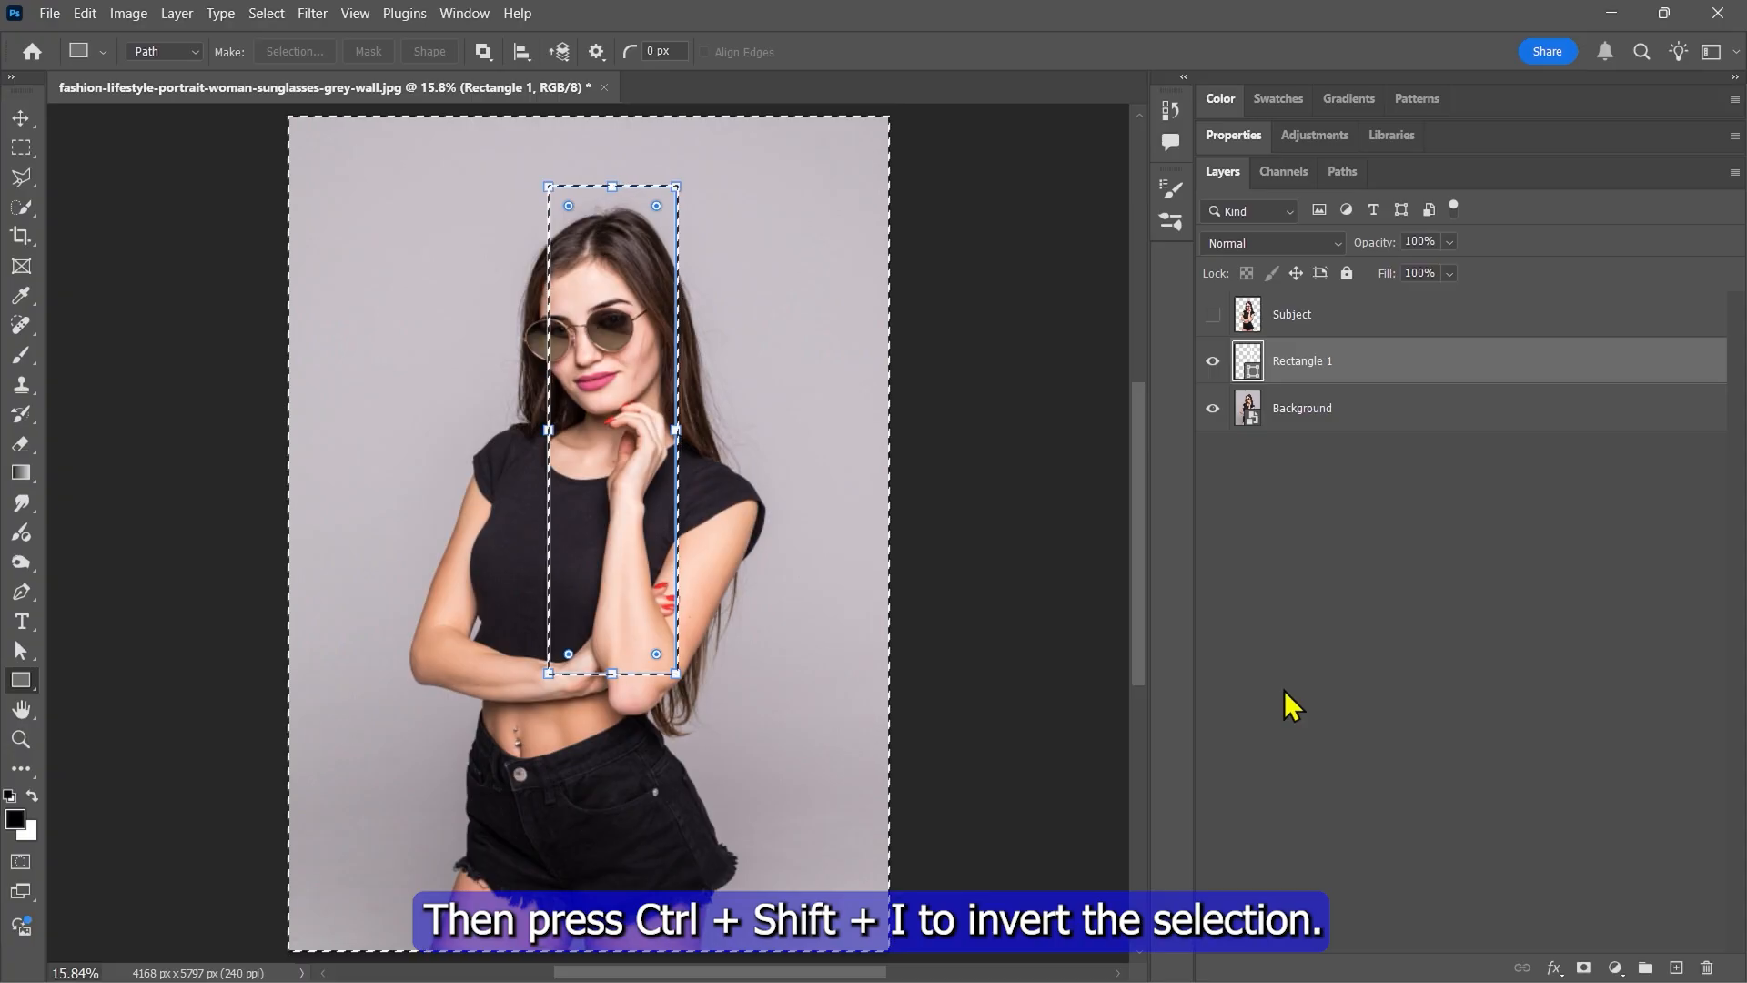
click(1319, 407)
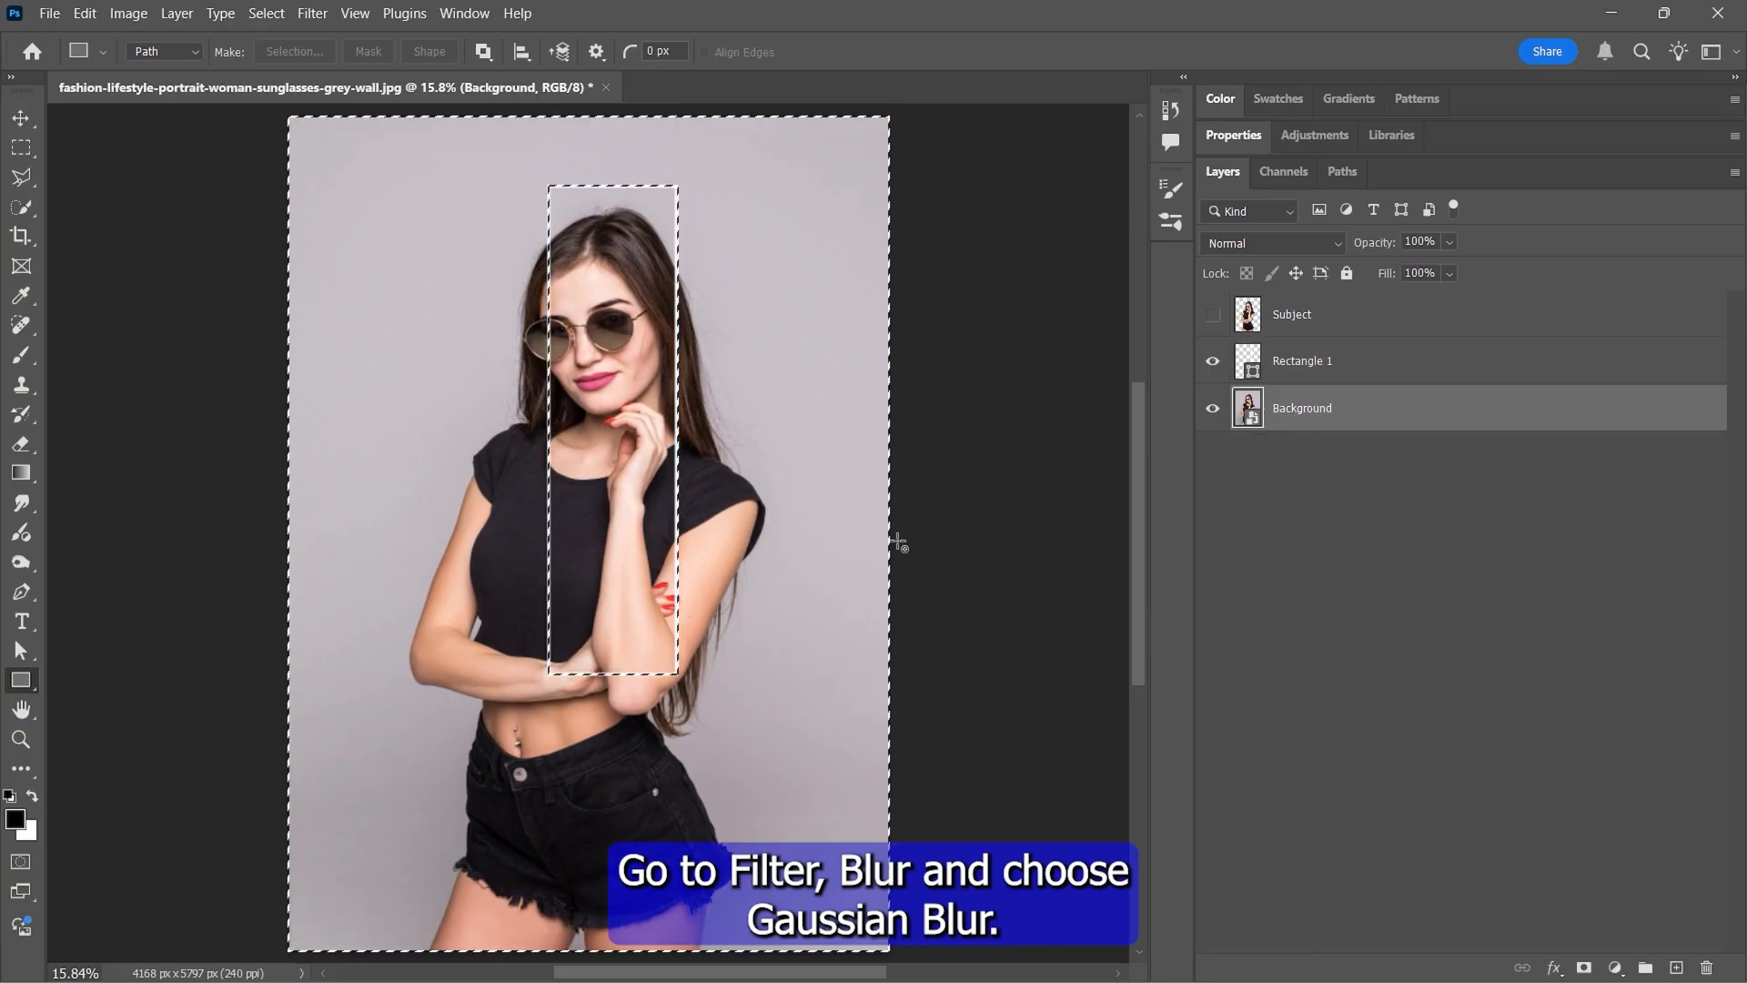
Step: Apply a Gaussian Blur with a 40-pixel radius to the selected area of the Background layer
click(314, 14)
mouse_move(455, 310)
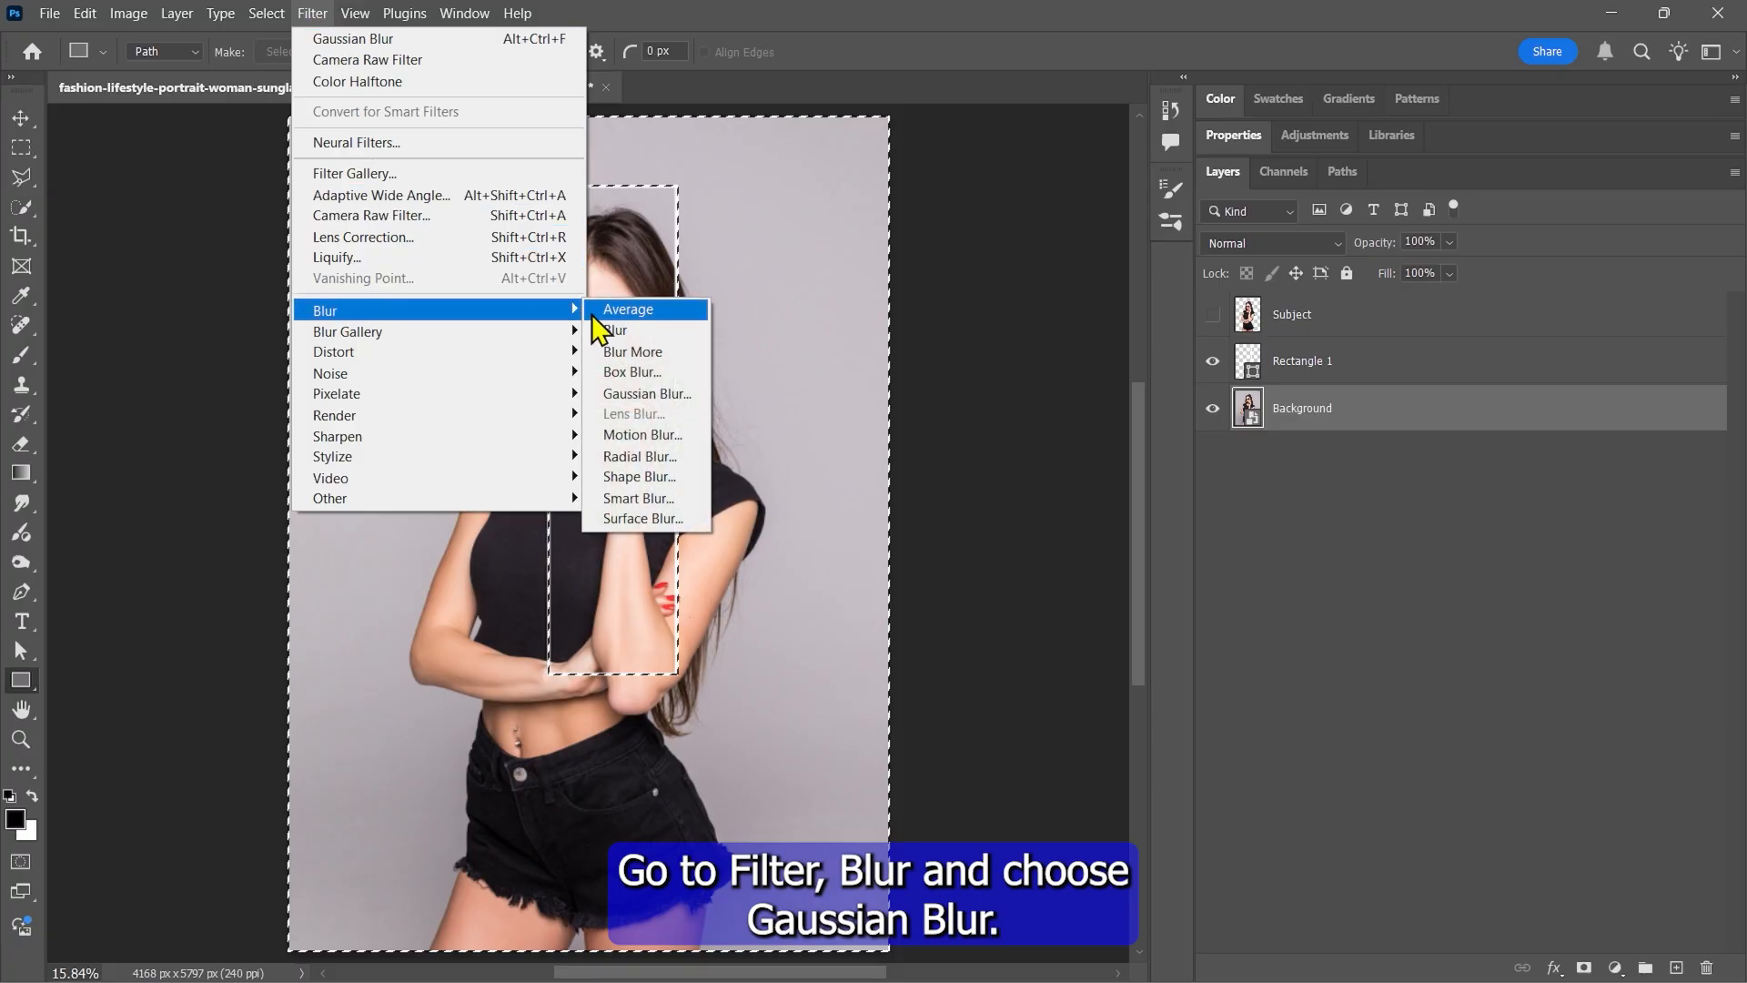
click(631, 395)
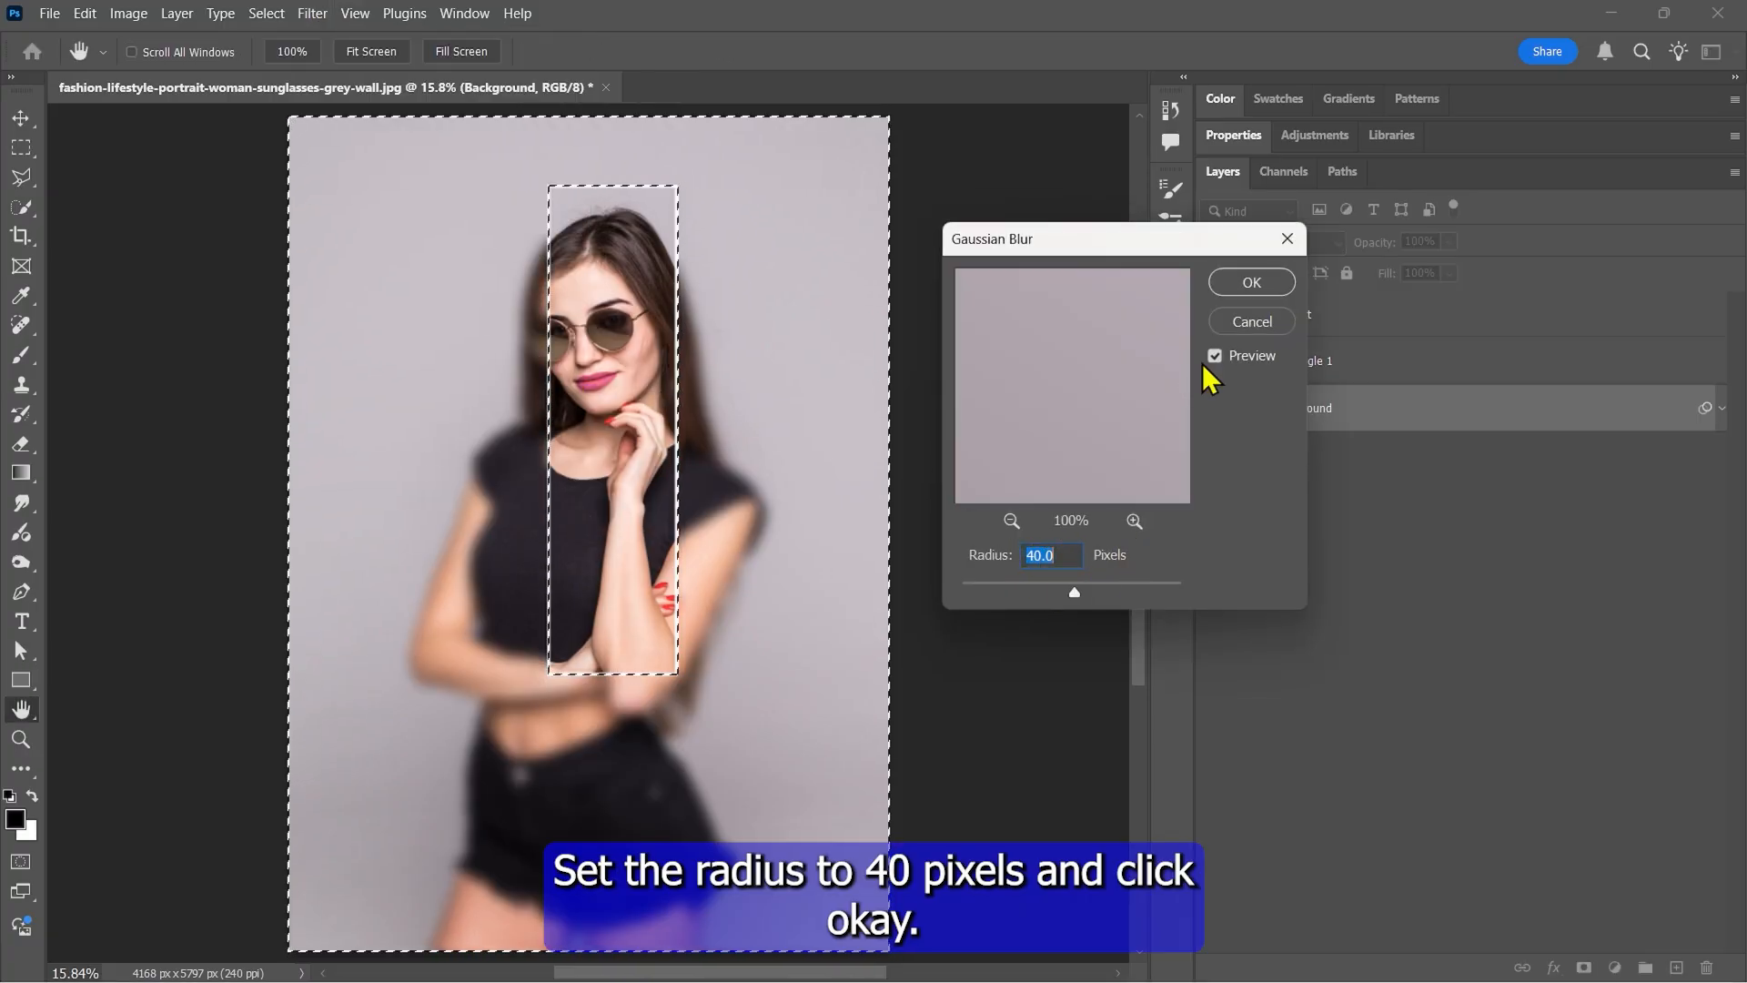
click(1259, 277)
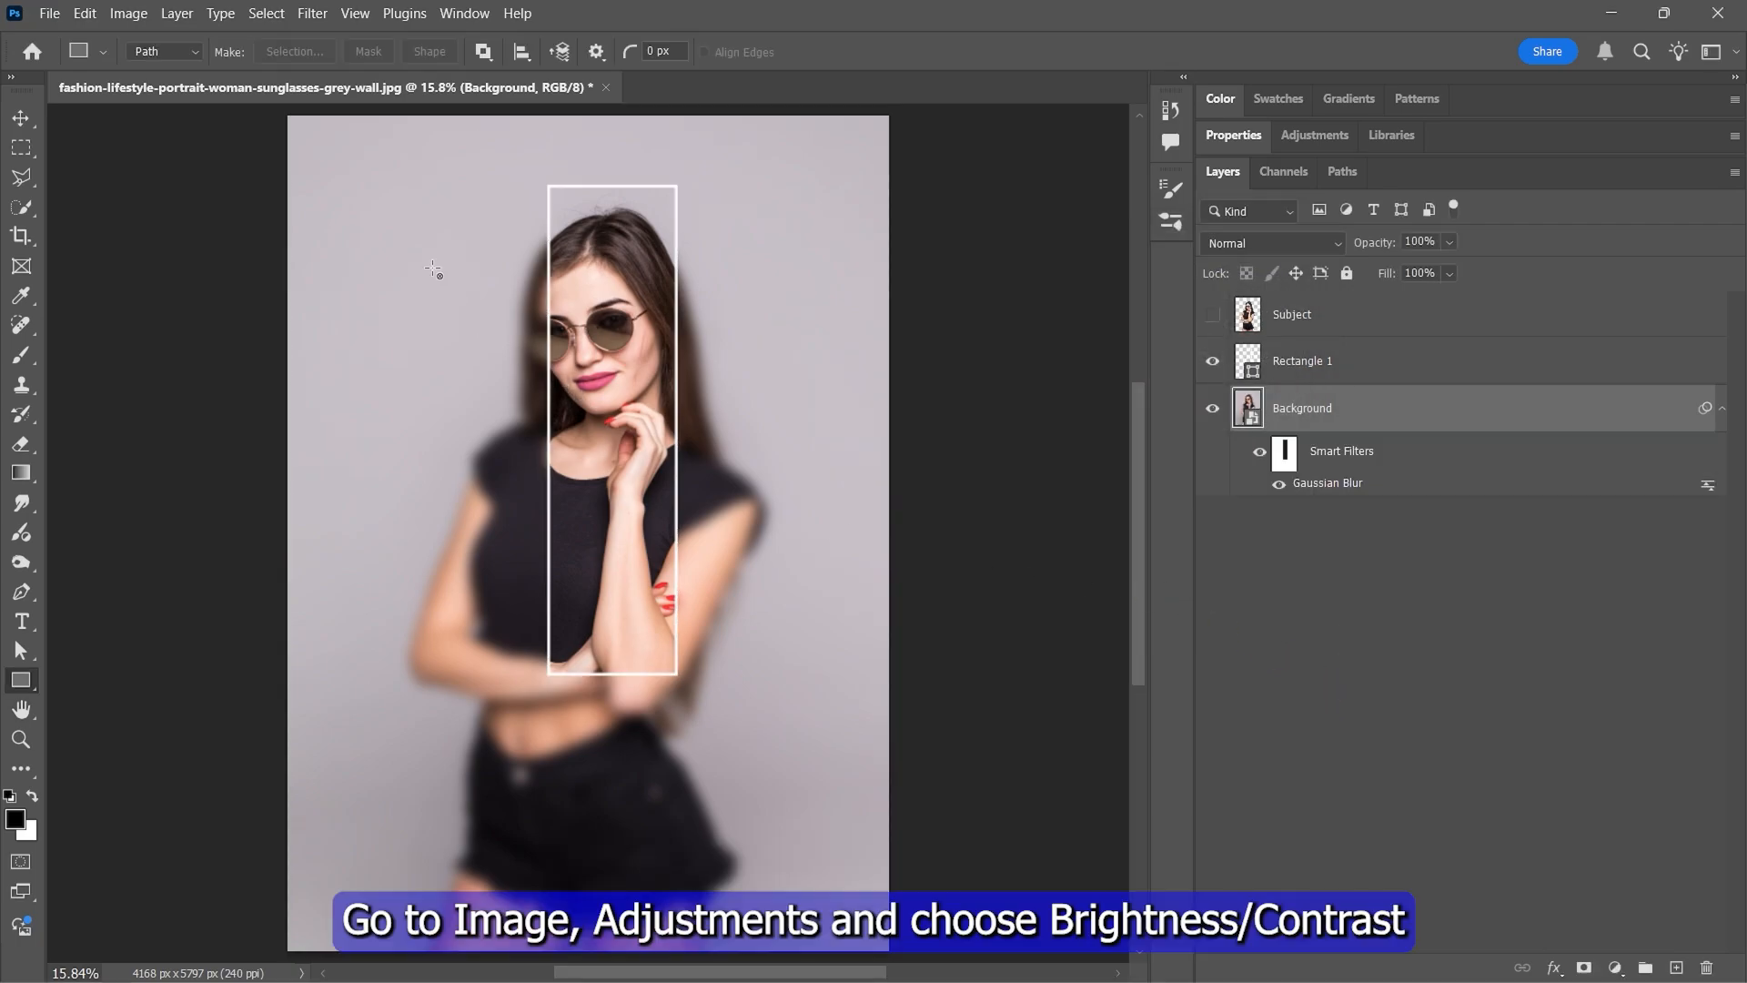
Step: Darken the Background layer with a Brightness/Contrast adjustment, setting the brightness to -30
click(129, 15)
mouse_move(219, 71)
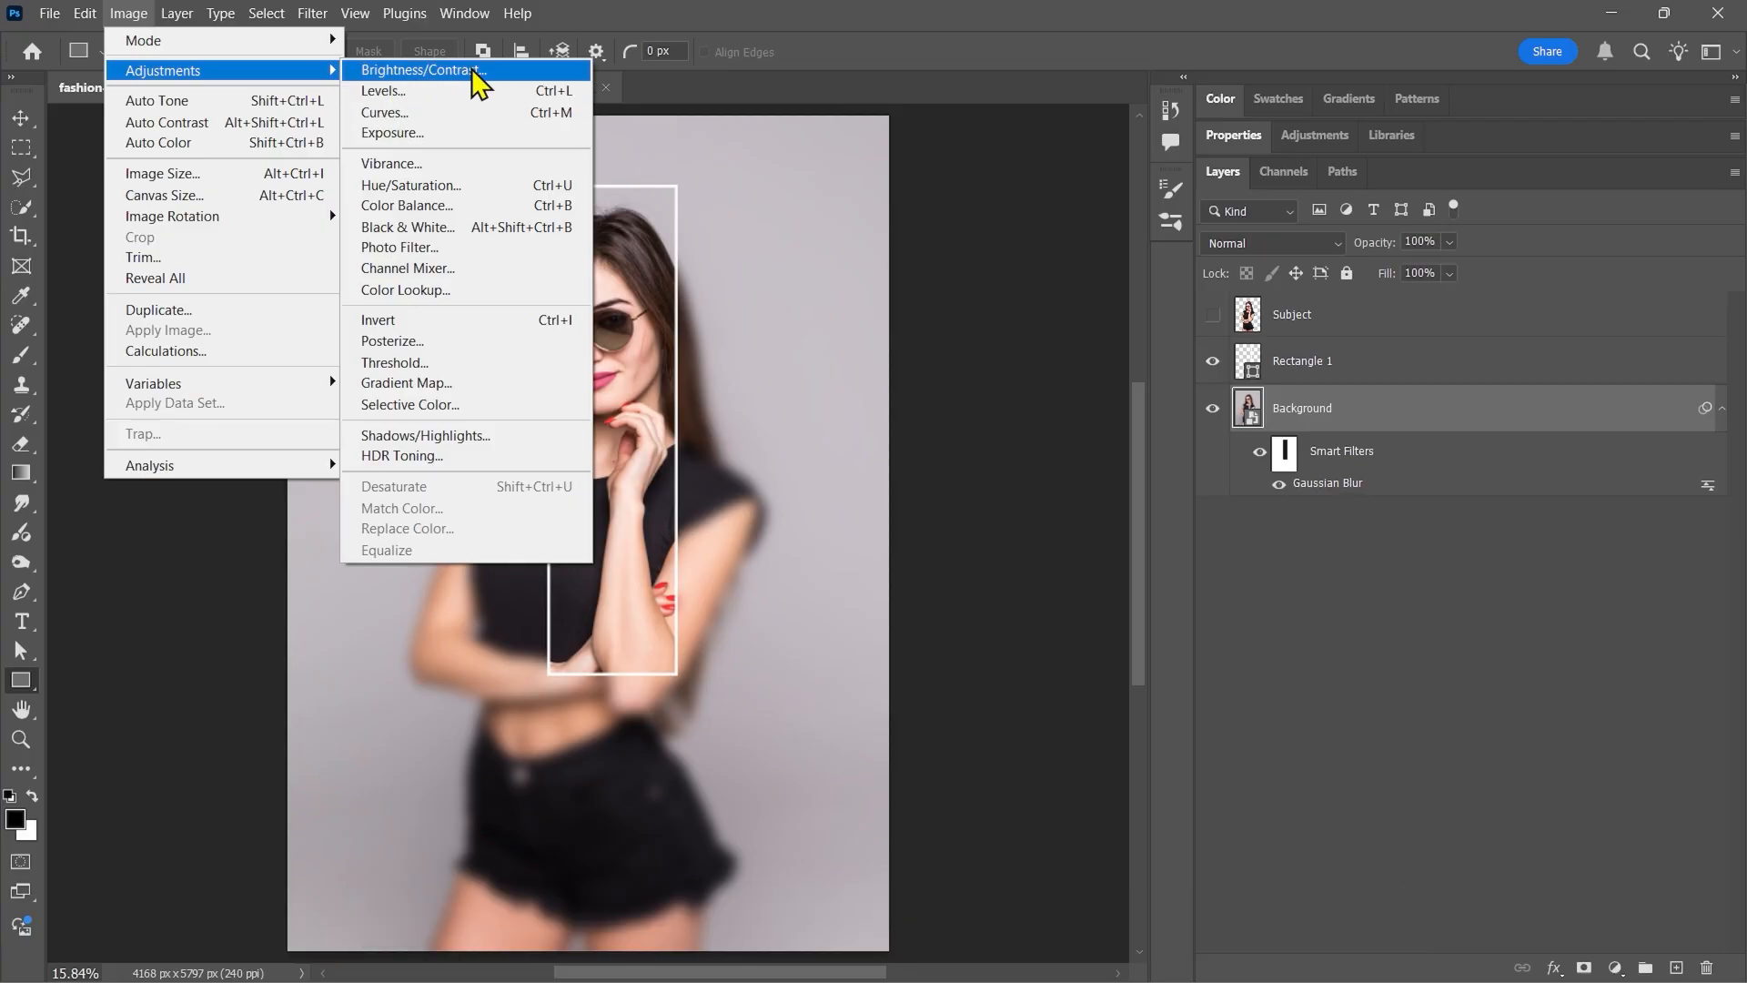
click(426, 71)
drag(1017, 366, 994, 368)
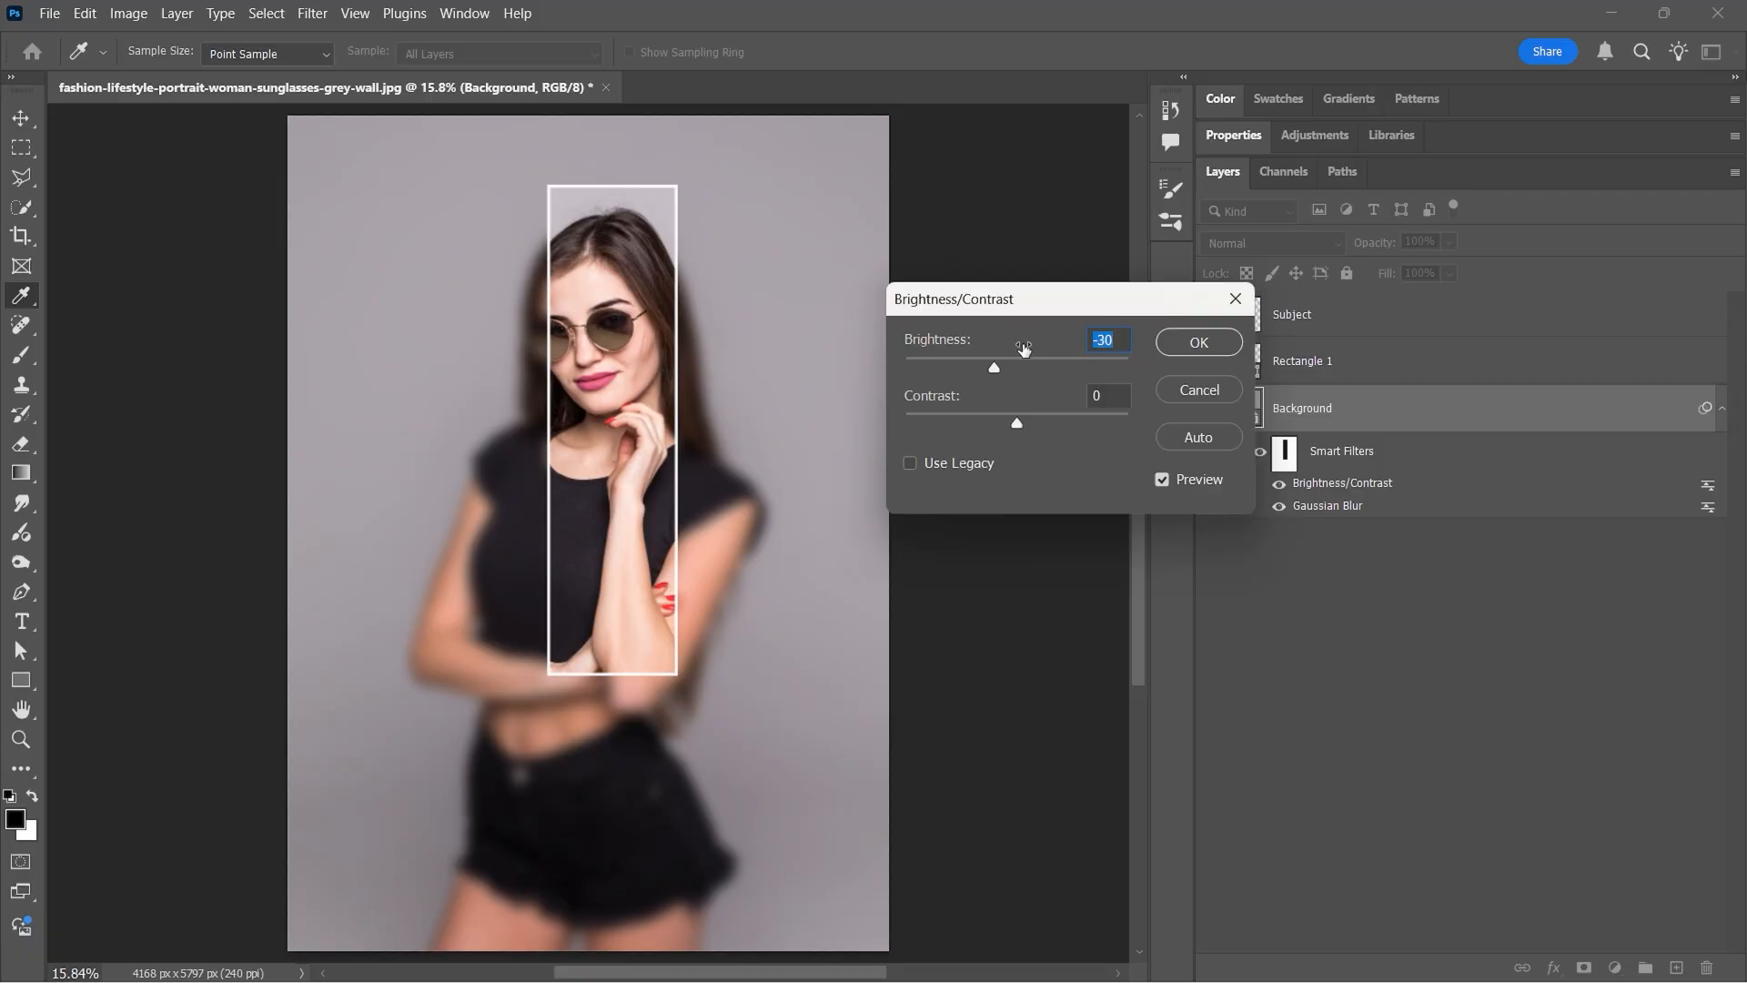
click(1183, 343)
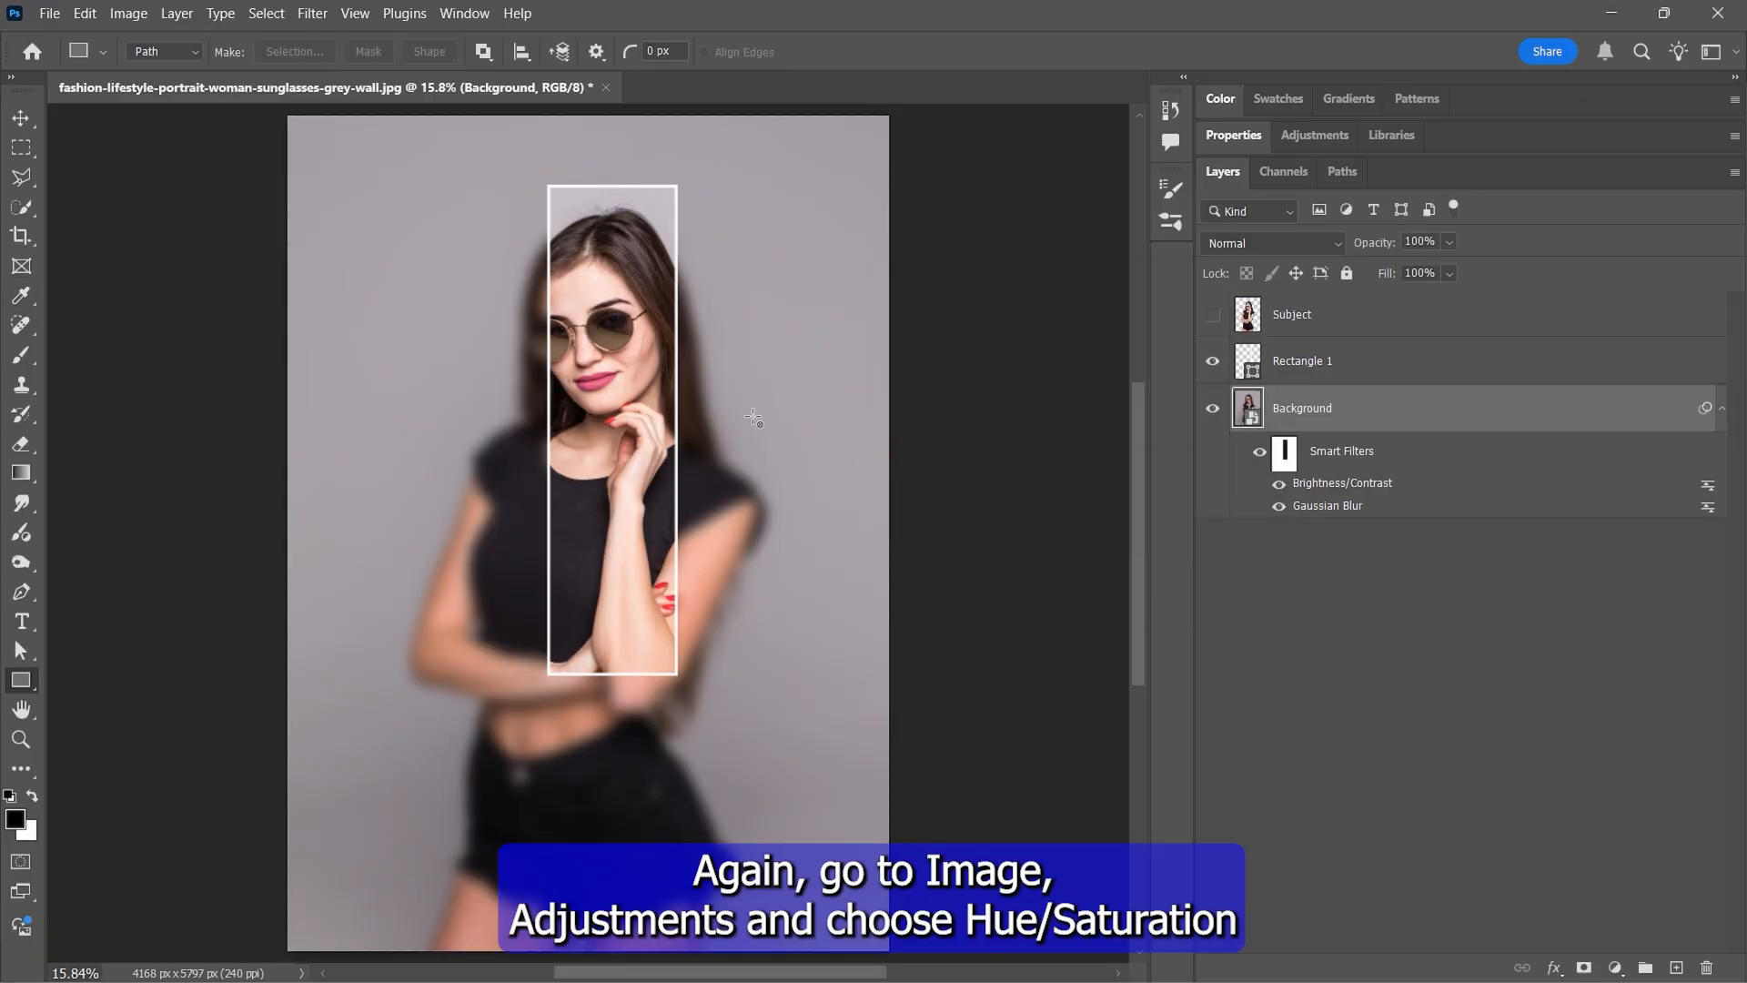
Step: Add a Hue/Saturation adjustment to the Background layer with the lightness set to -32
click(128, 13)
mouse_move(320, 70)
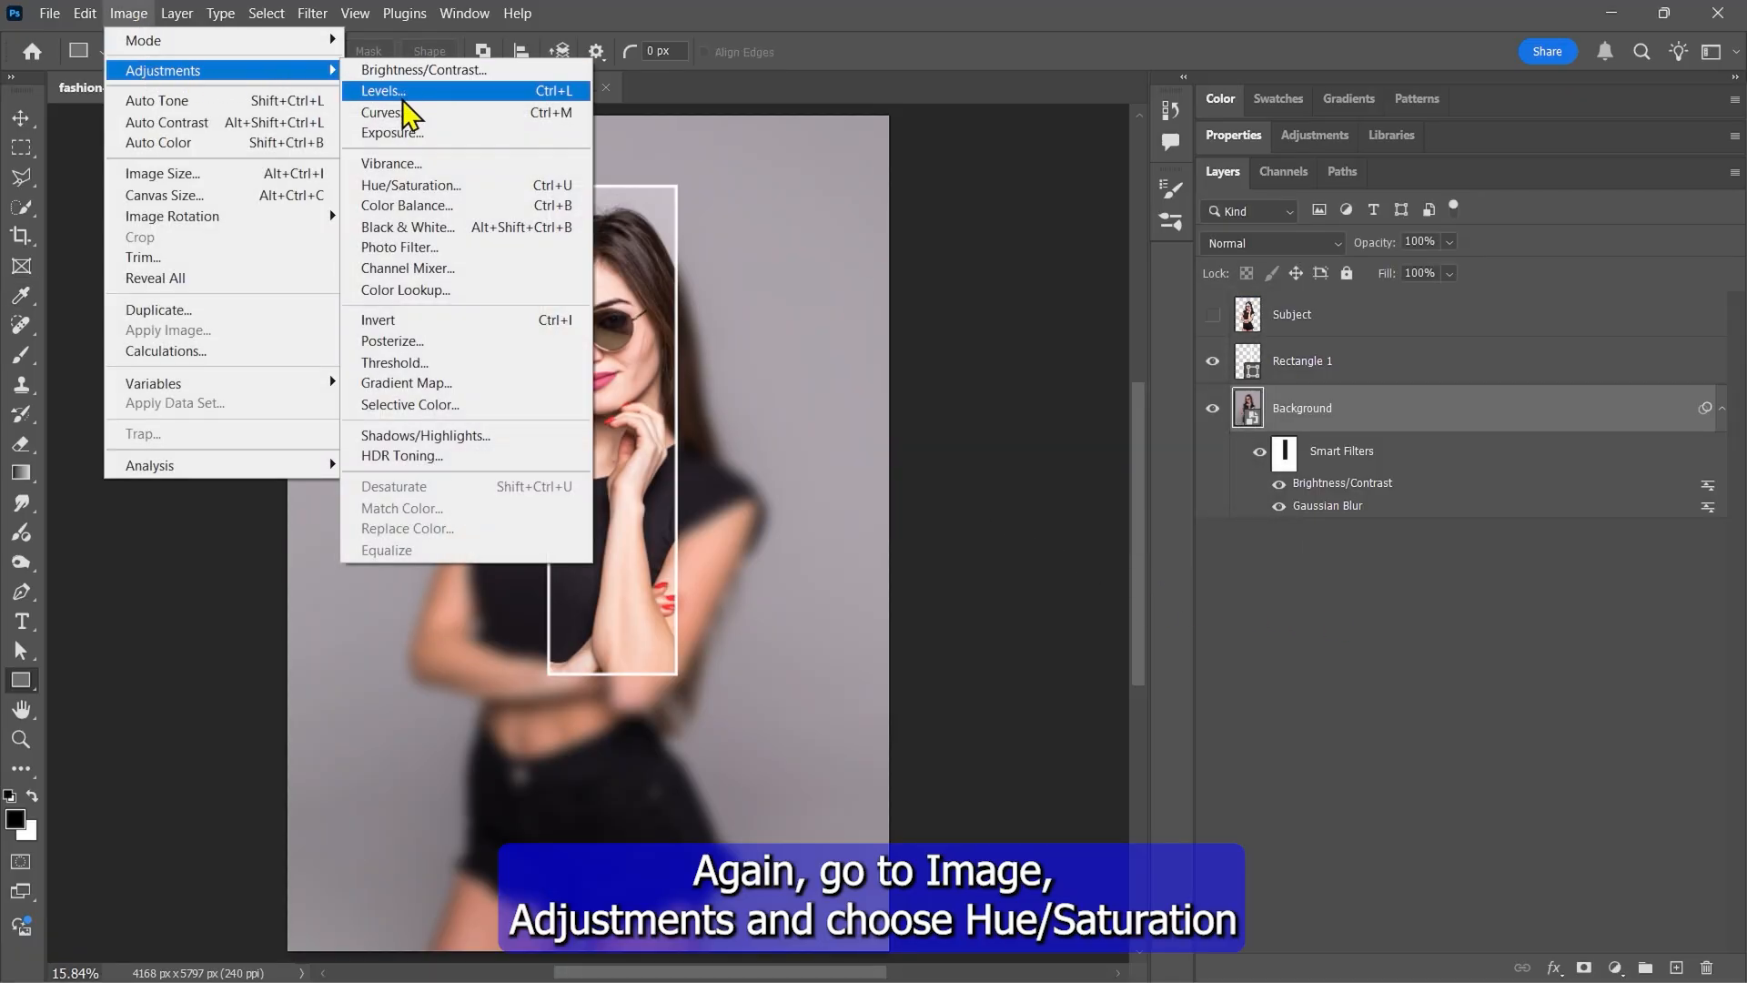
click(387, 184)
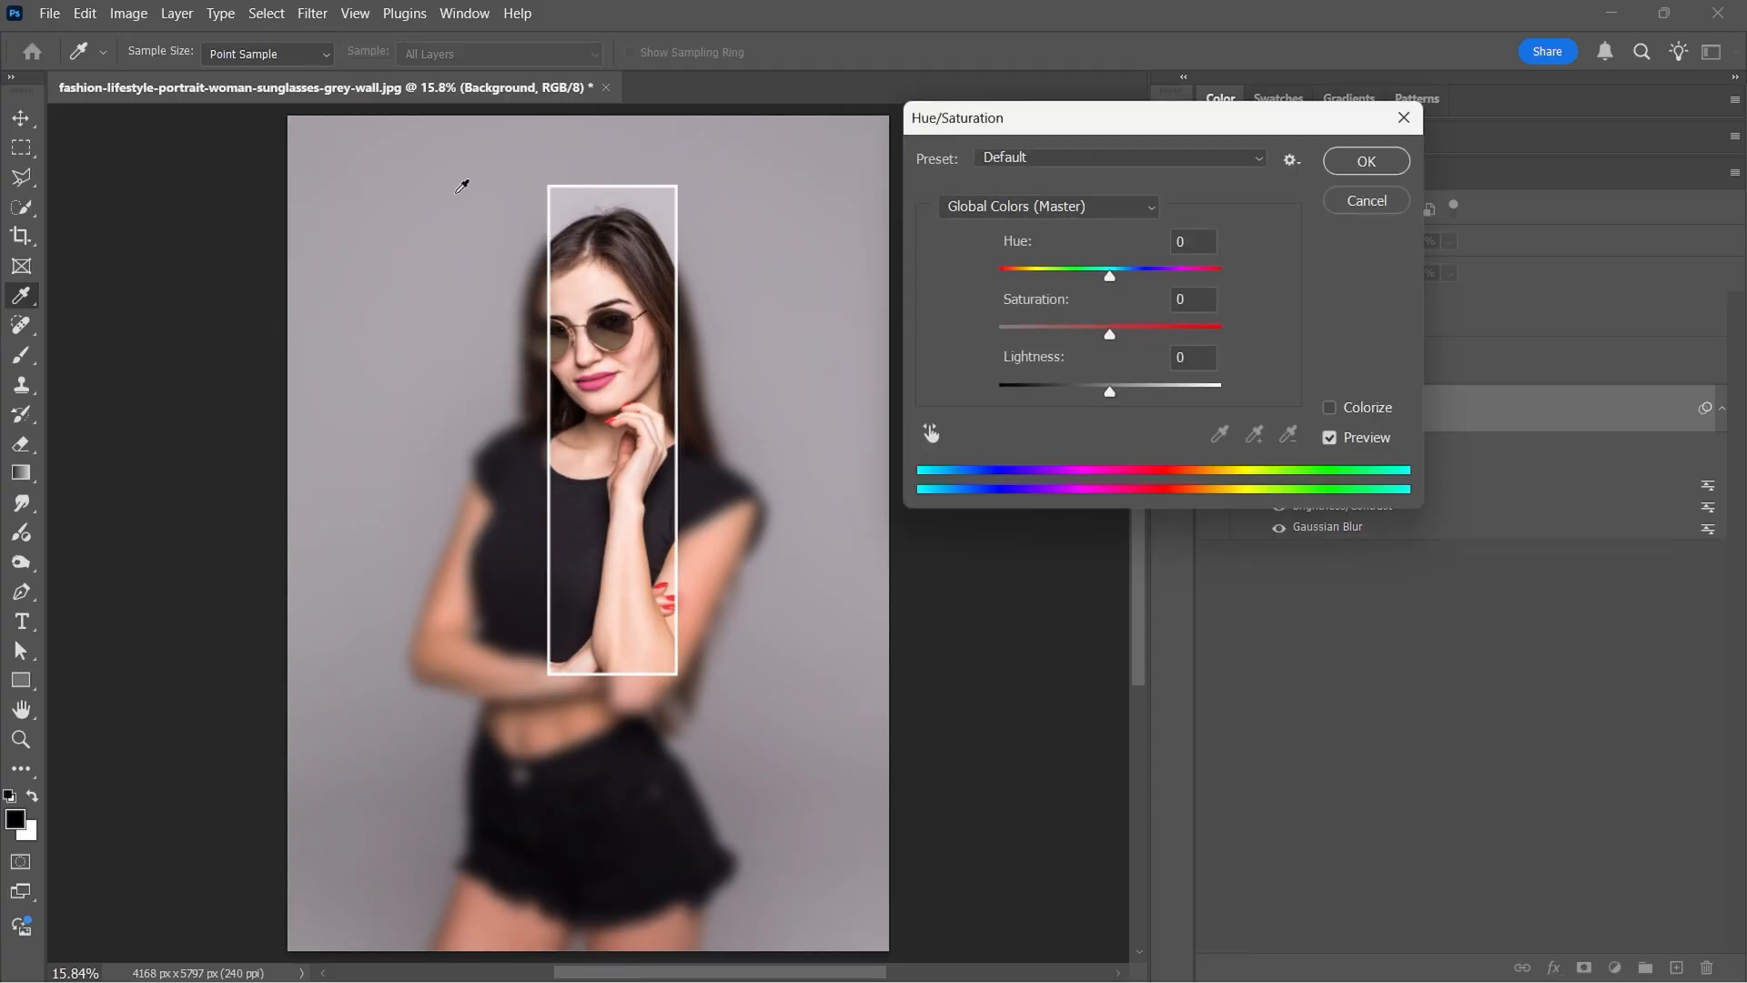
drag(1109, 391, 1075, 391)
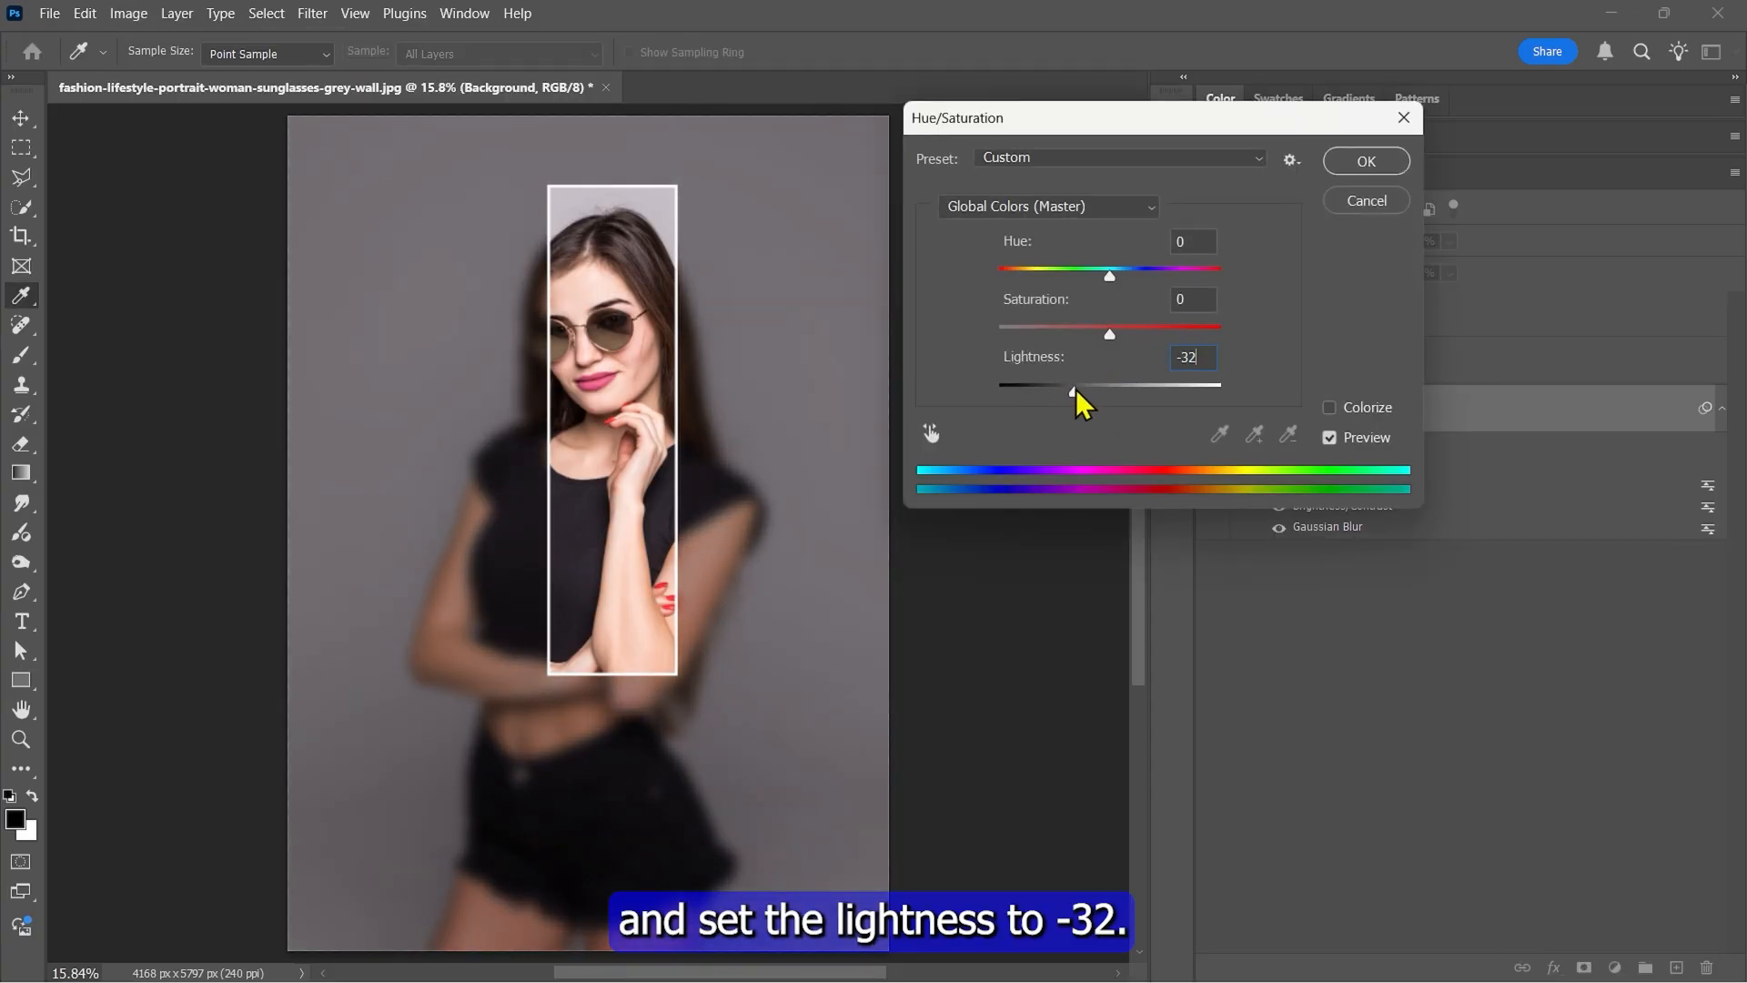
click(1368, 165)
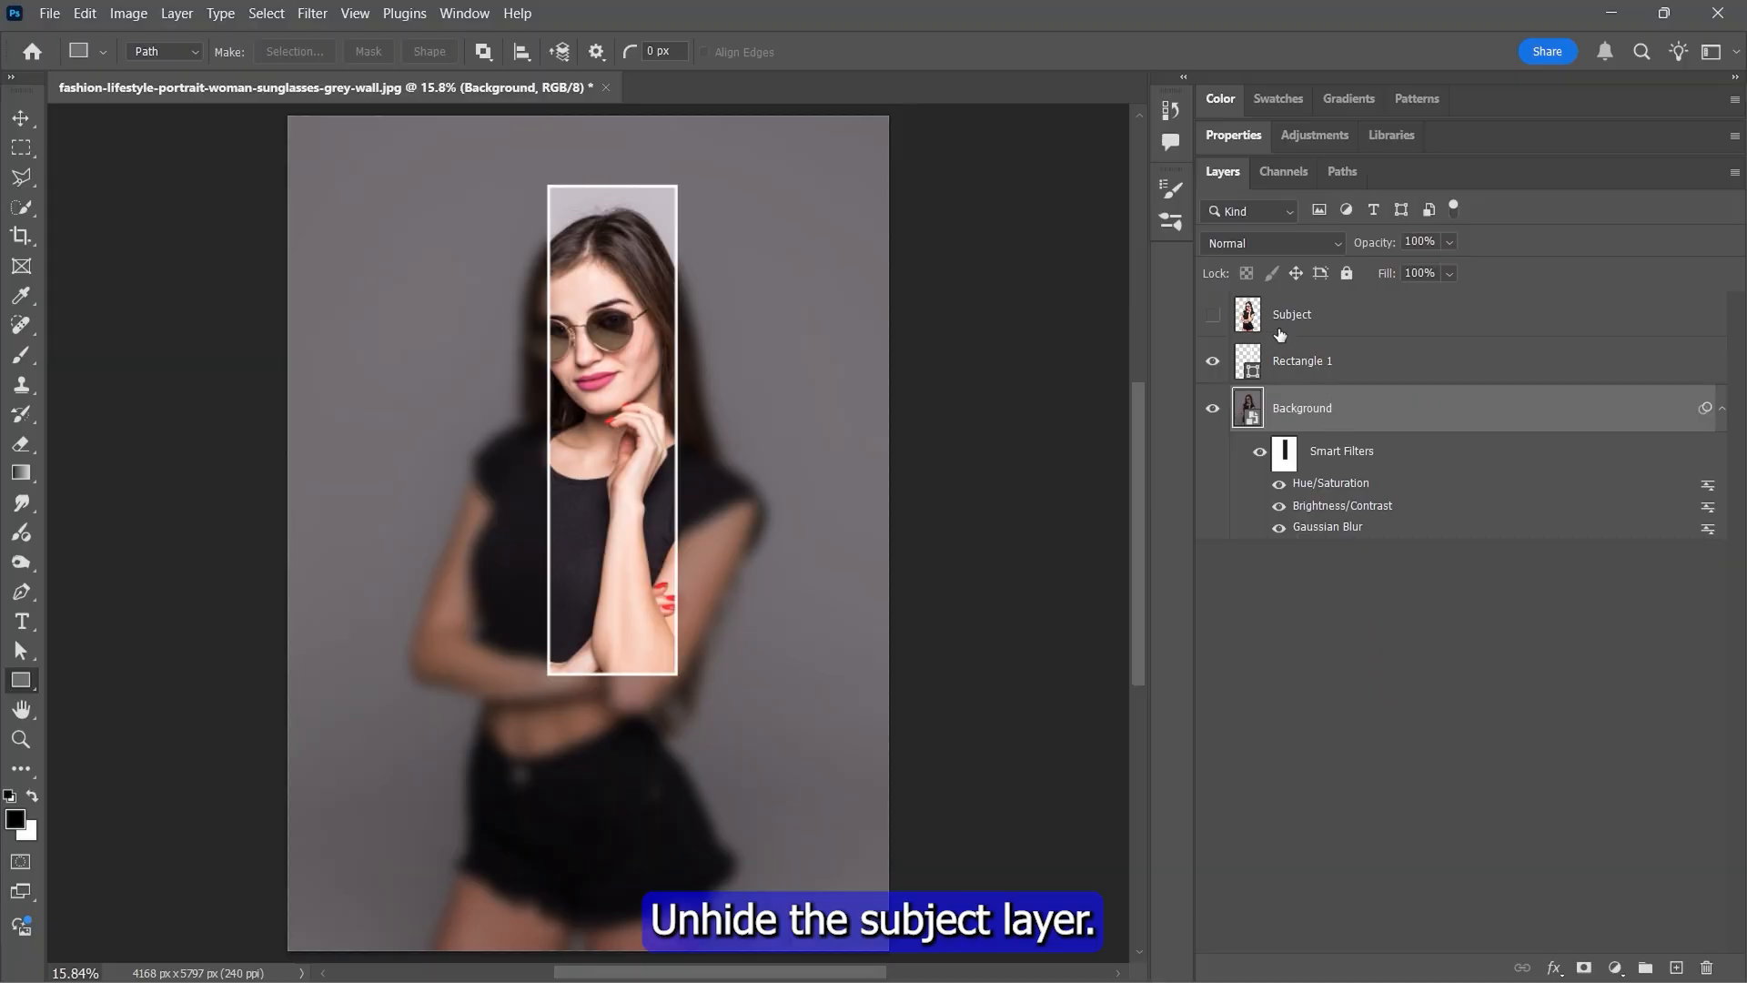
Step: Unhide the Subject layer and mask it to the area inside the rectangle using the rectangle's selection
click(1218, 315)
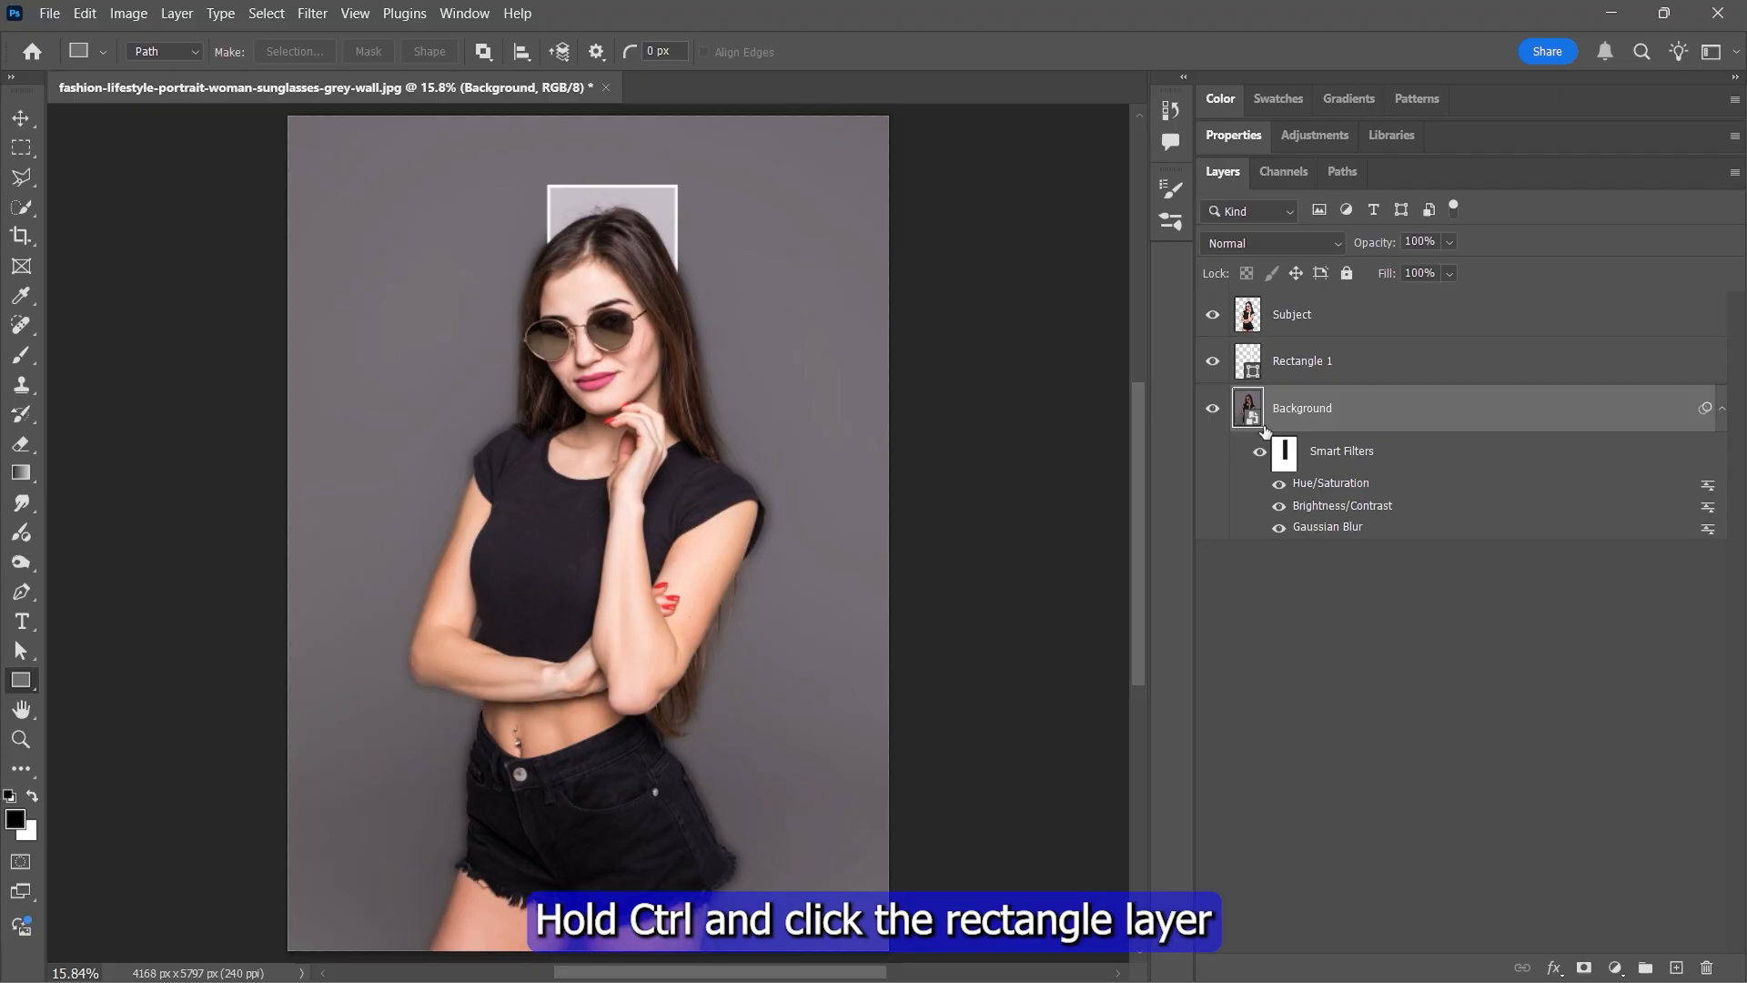
ctrl+click(1251, 364)
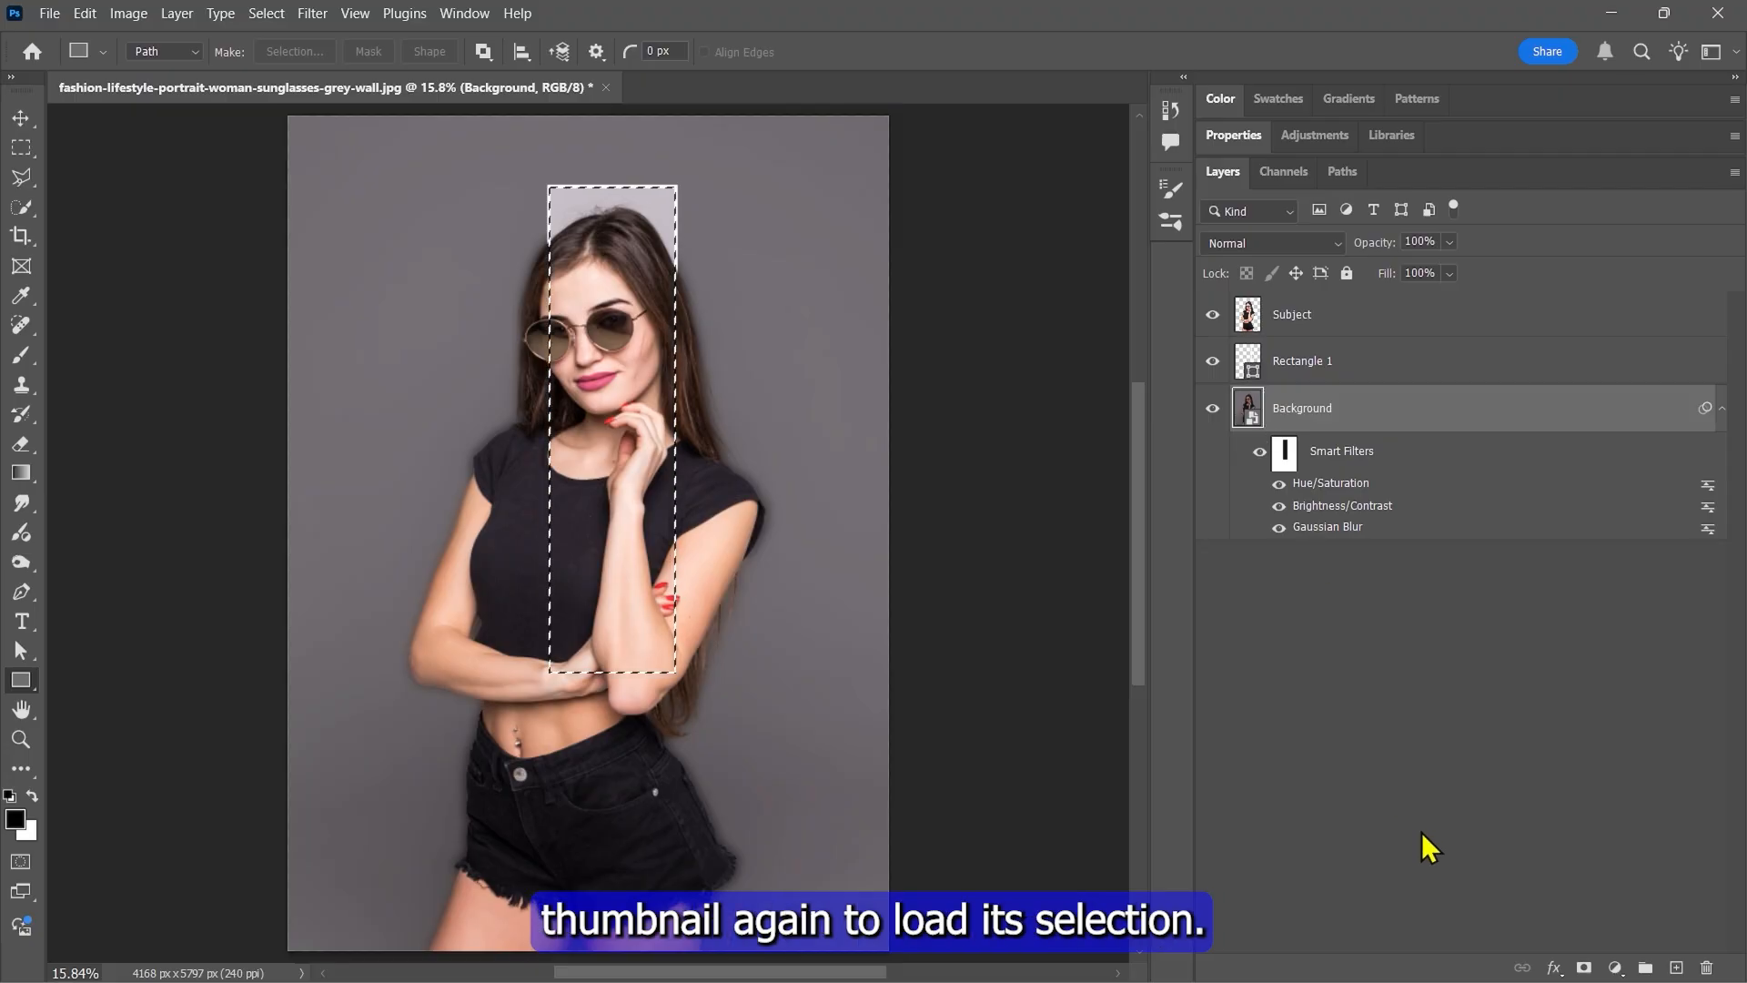
click(1317, 314)
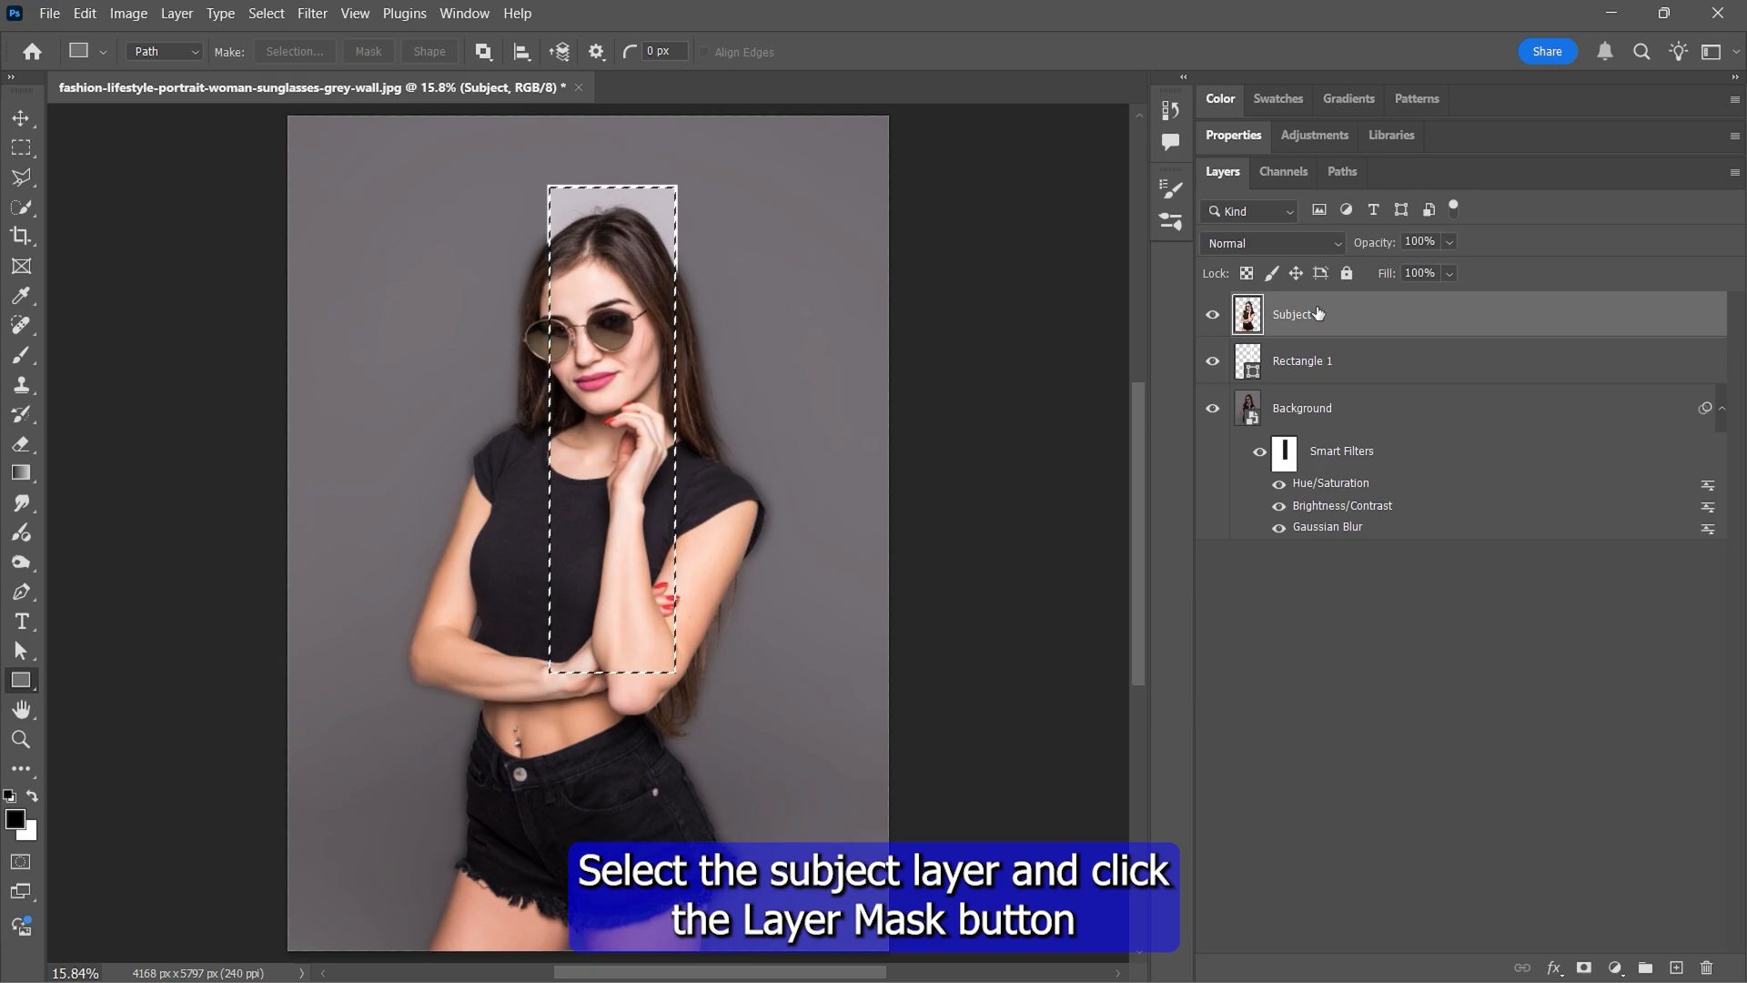
click(1584, 966)
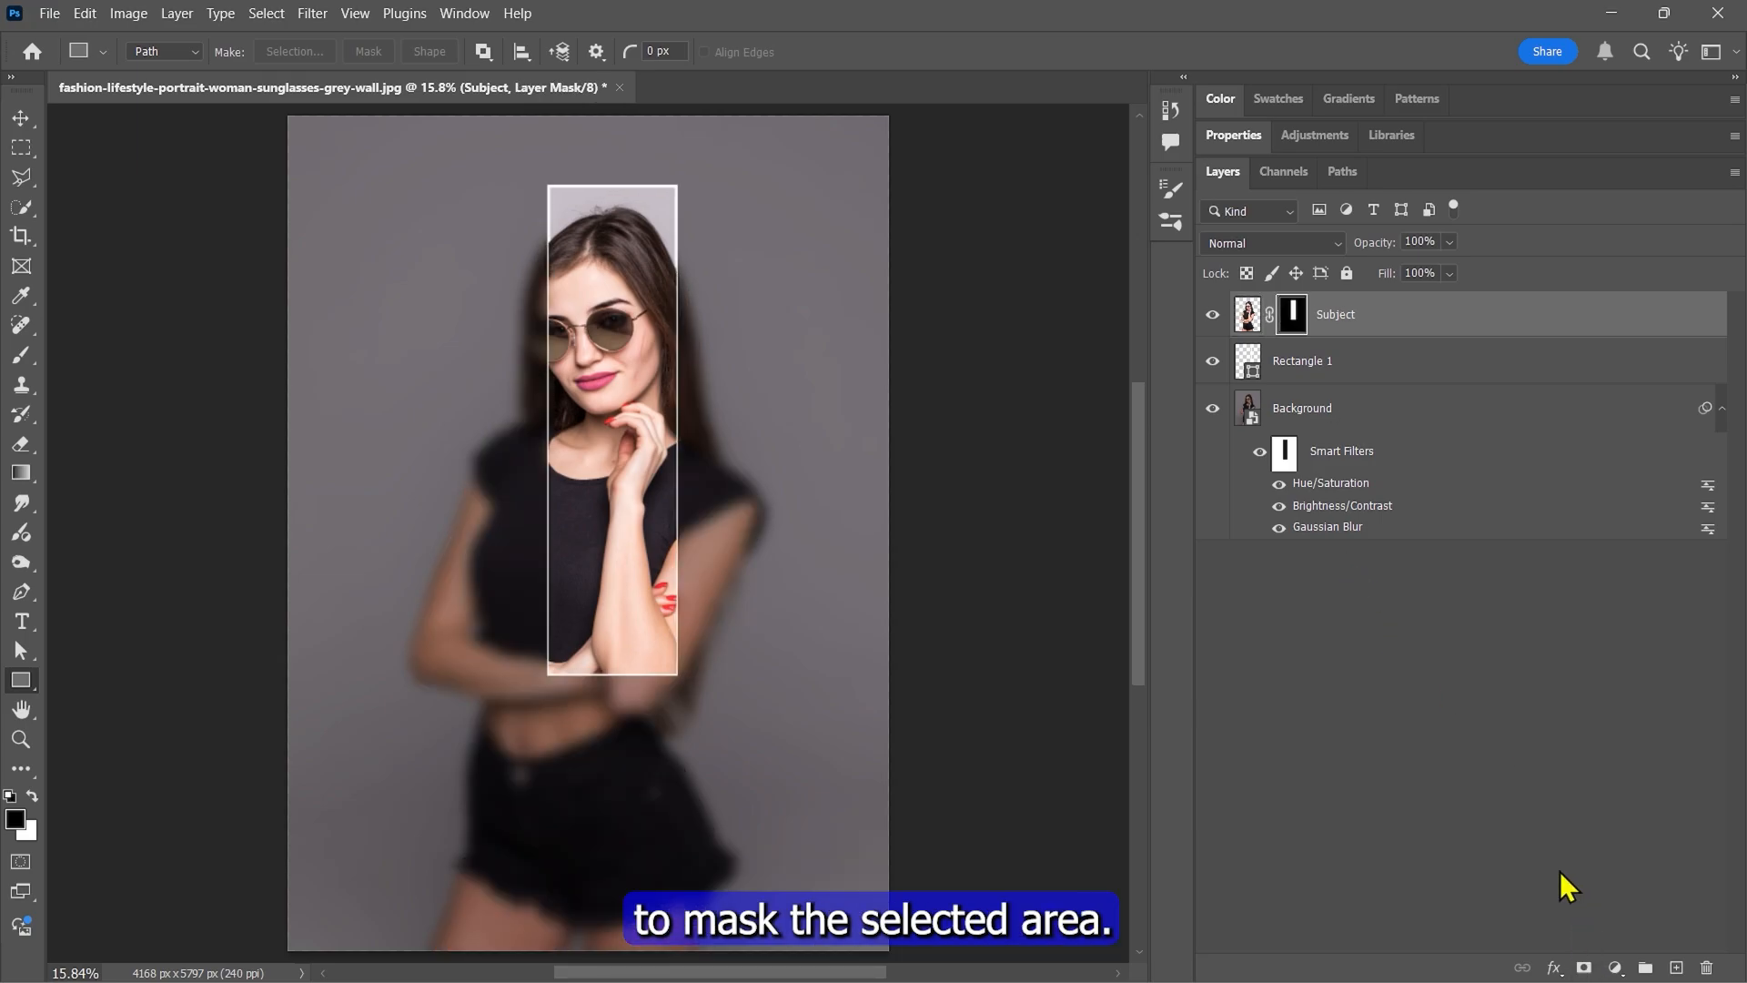
Step: Set up a Soft Round brush at 400 px with white as the foreground color for painting on the mask
click(26, 357)
click(106, 354)
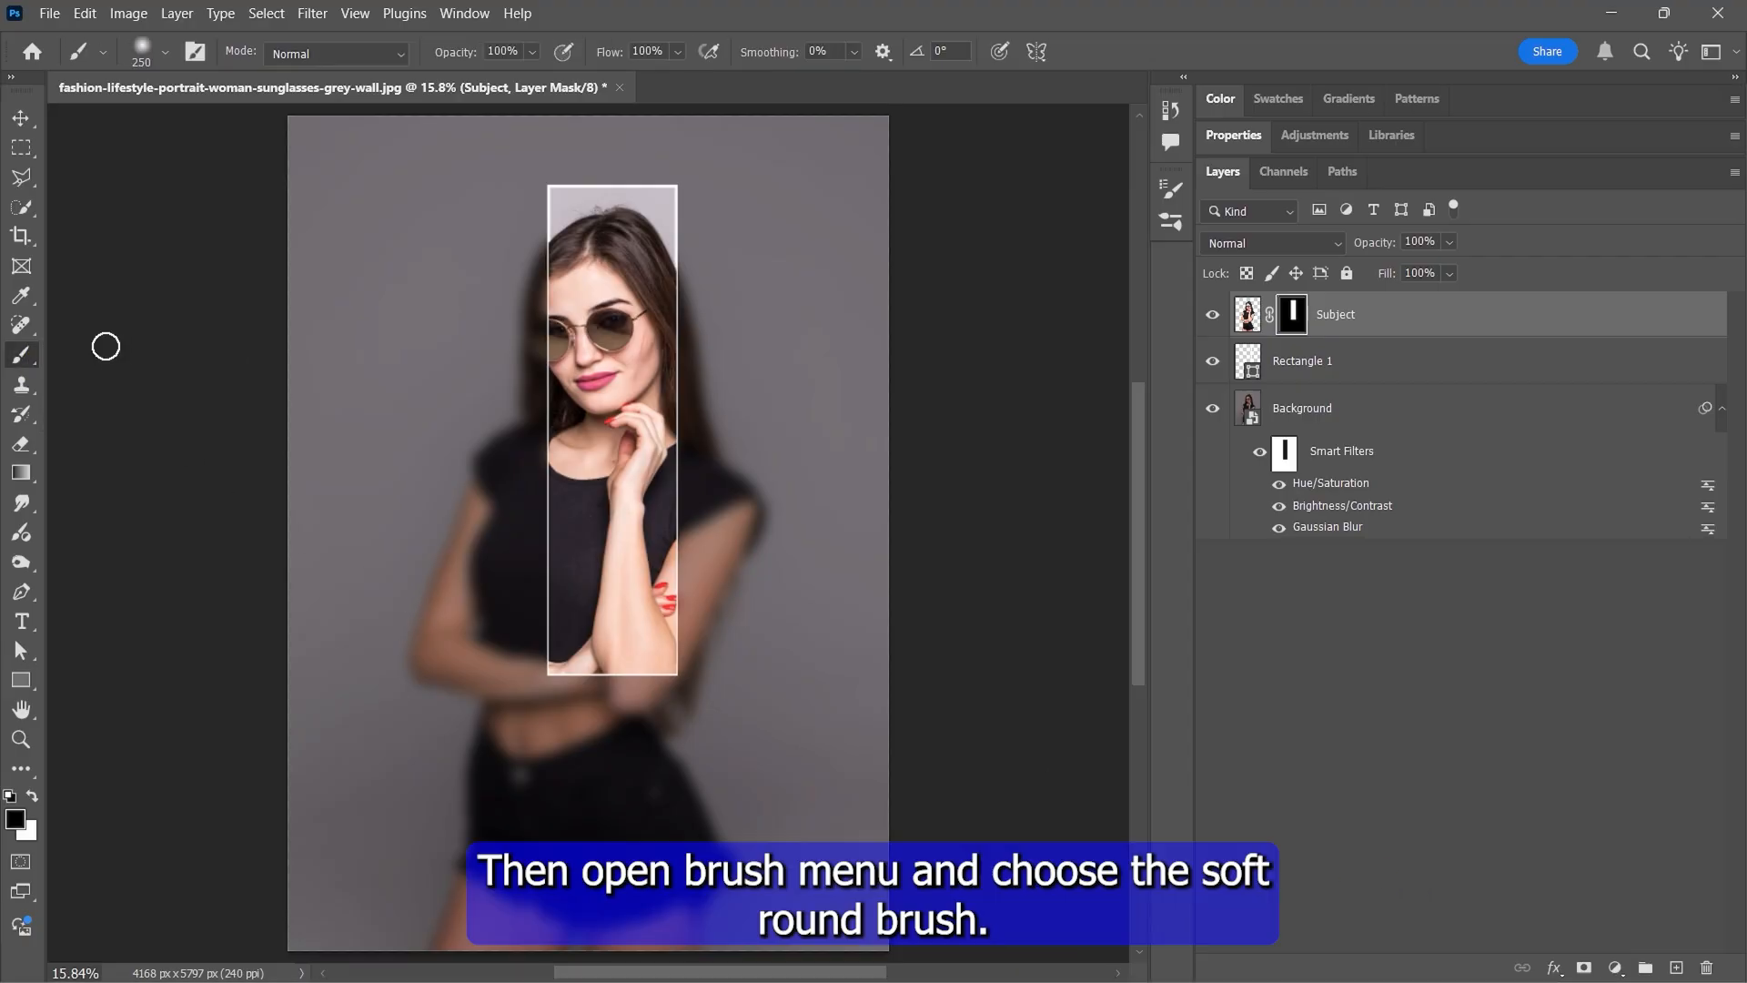
click(165, 55)
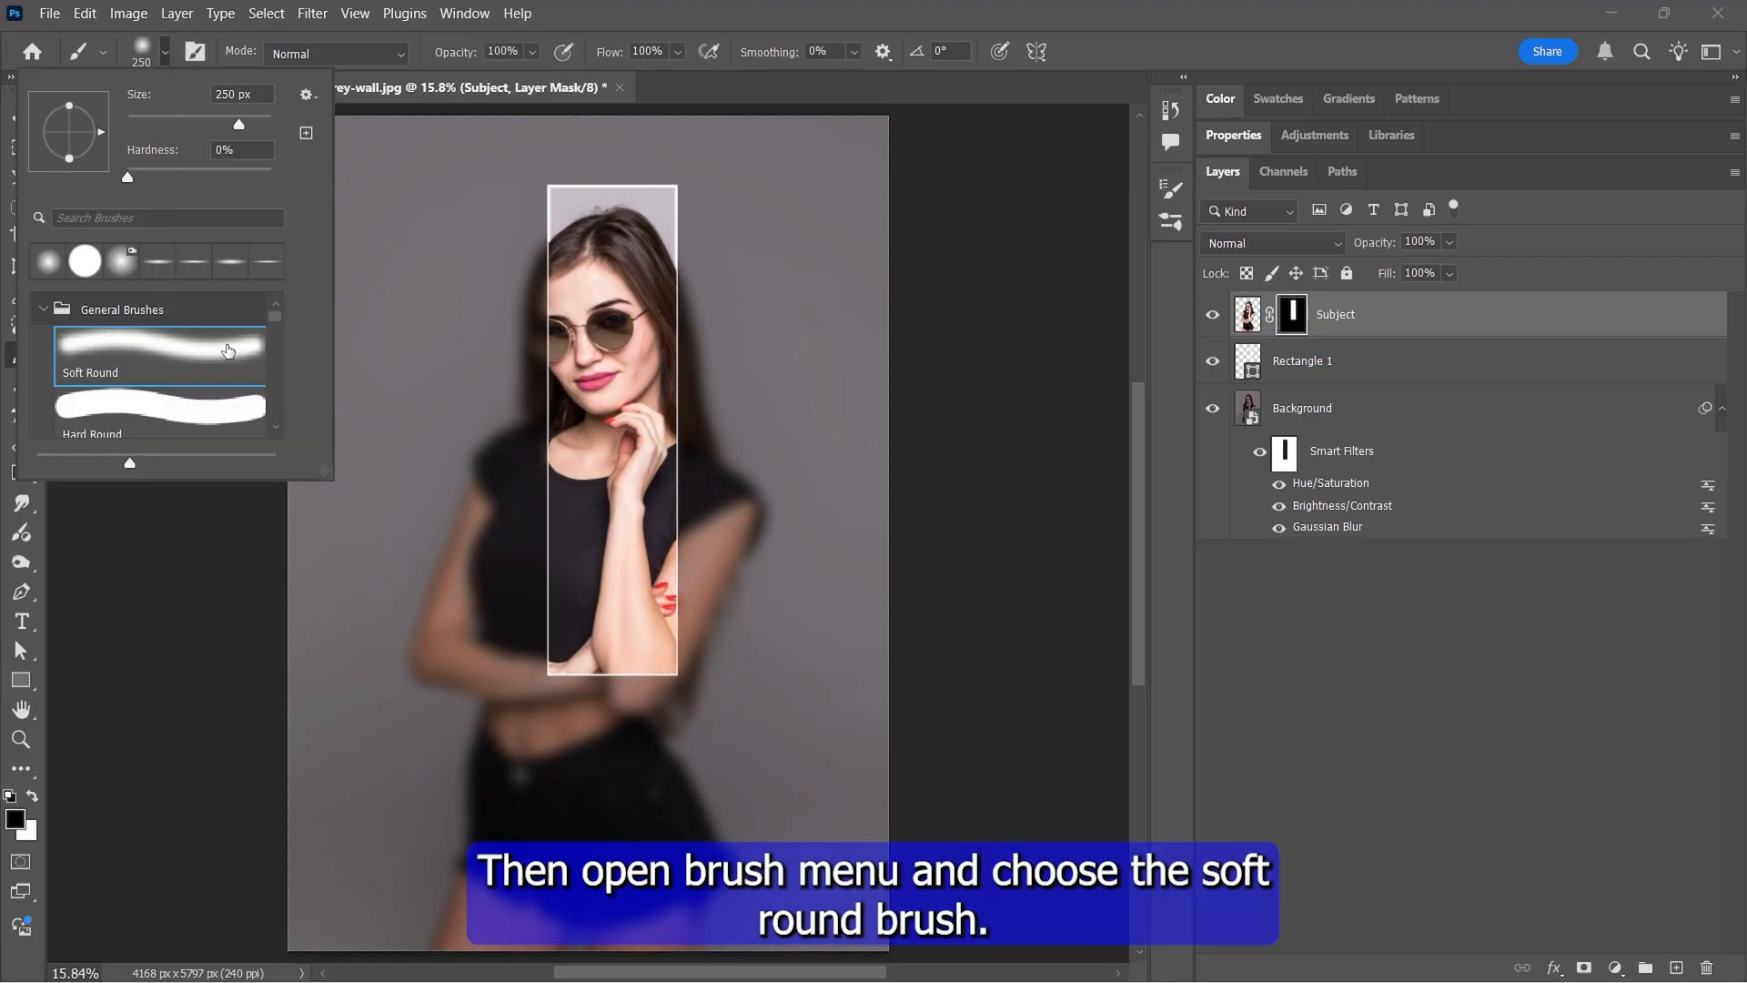
double_click(130, 353)
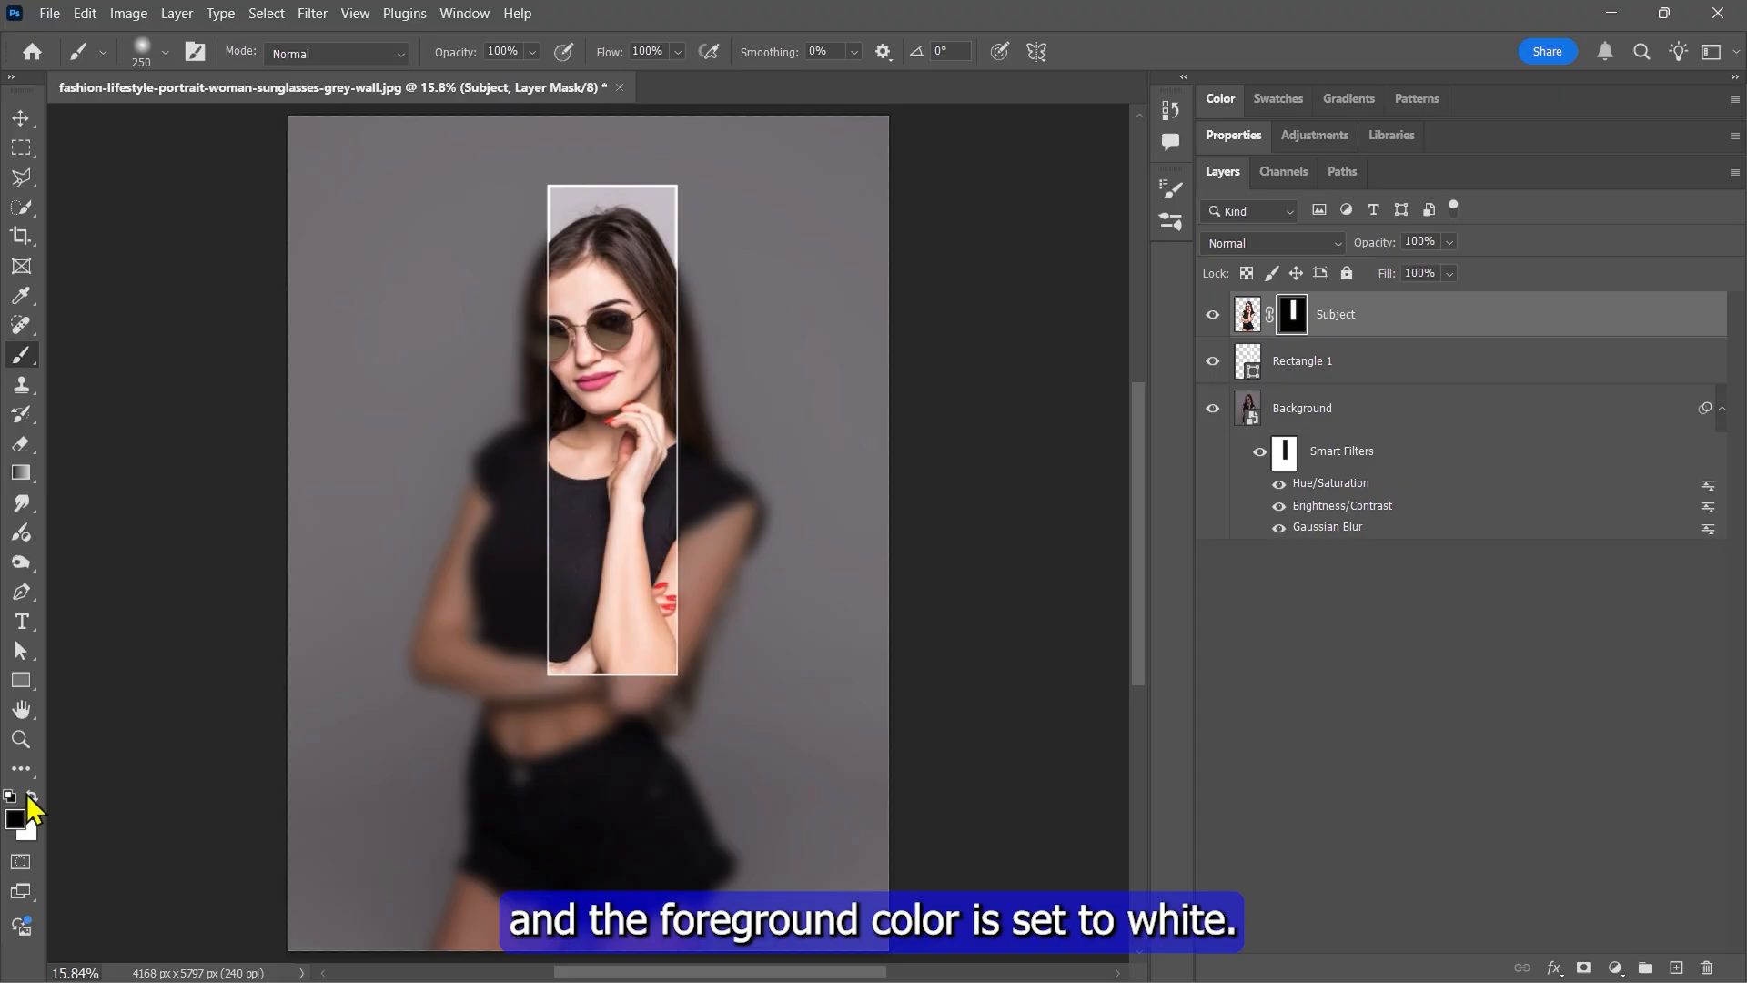
click(31, 799)
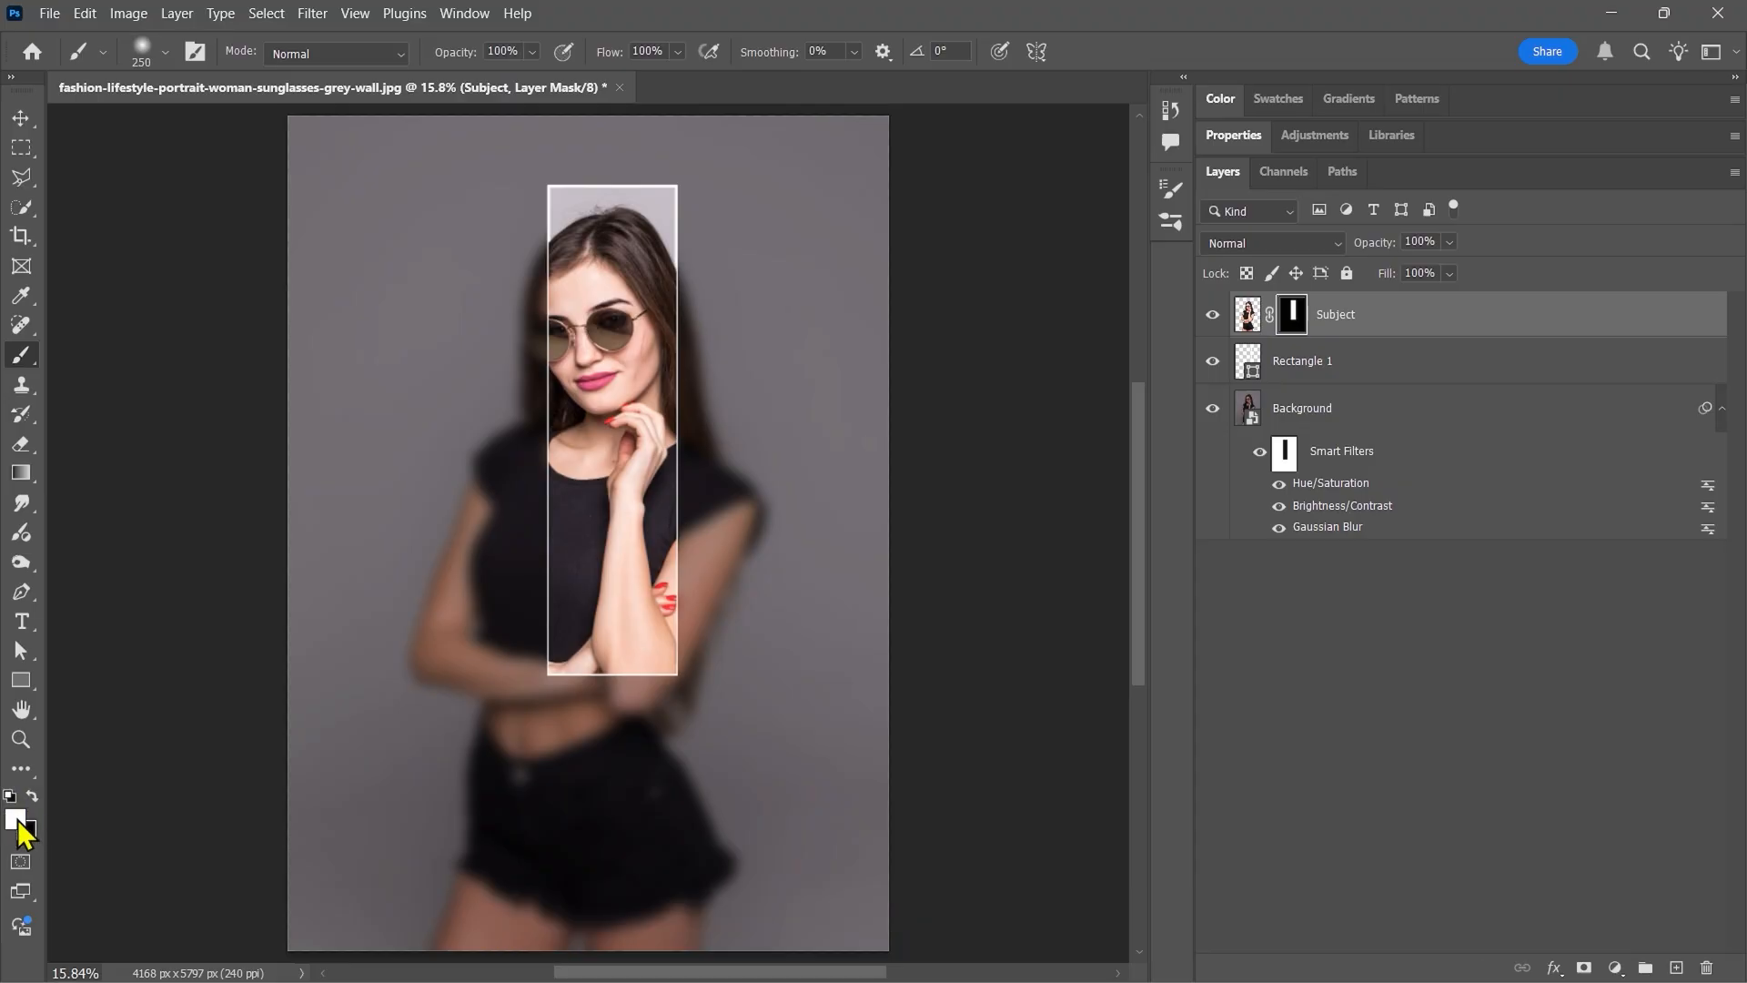
key(bracketright)
key(bracketright)
key(bracketright)
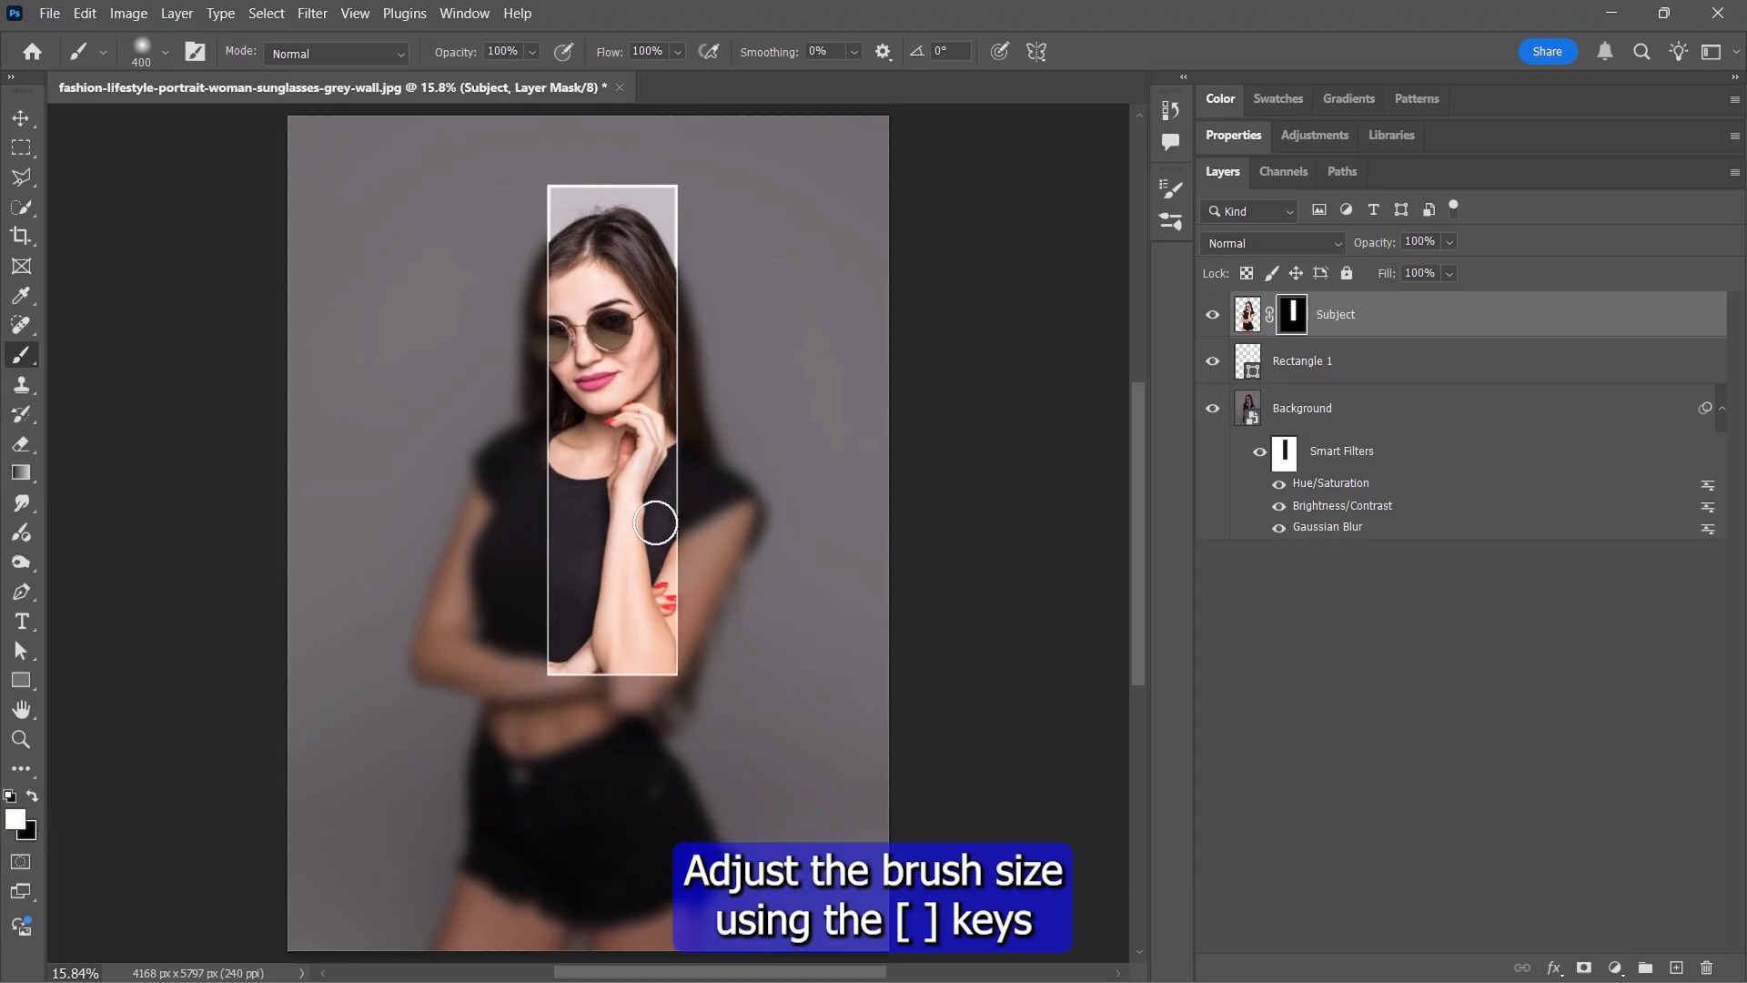
Step: Paint white on the Subject layer's mask to reveal the woman's hair, shoulder, arm and elbow beyond the rectangle's right edge
key(bracketleft)
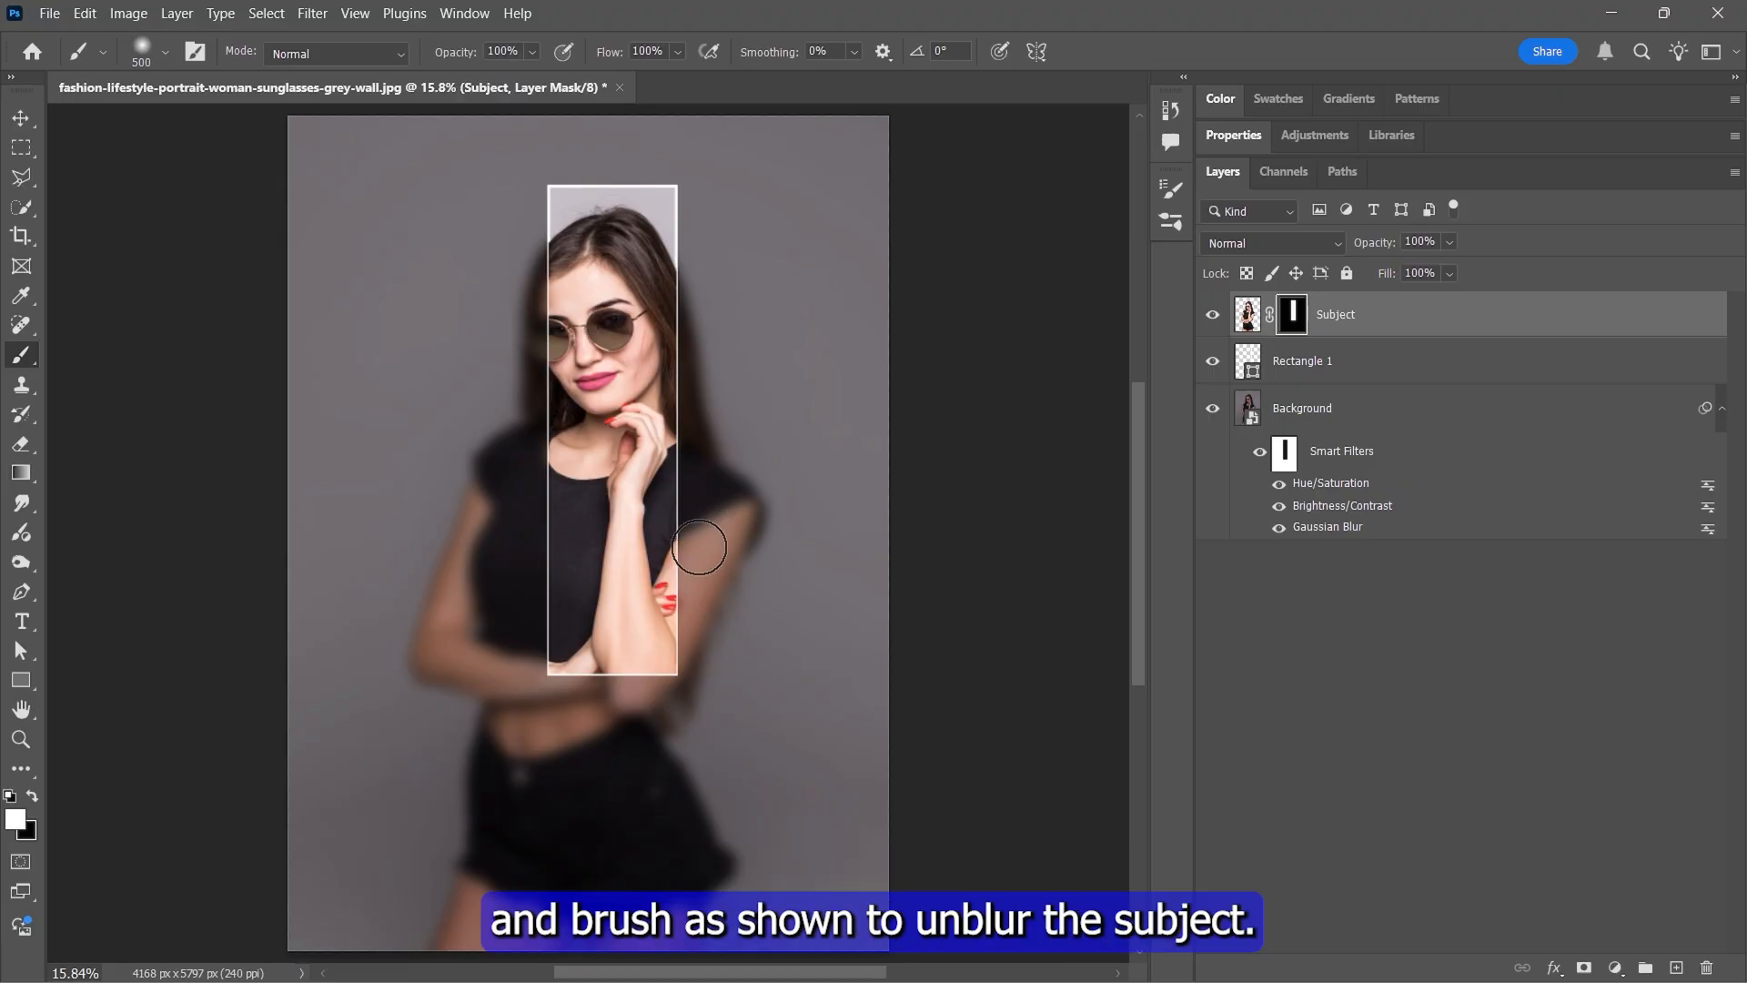
drag(694, 577, 671, 265)
drag(719, 675, 679, 715)
drag(679, 716, 628, 687)
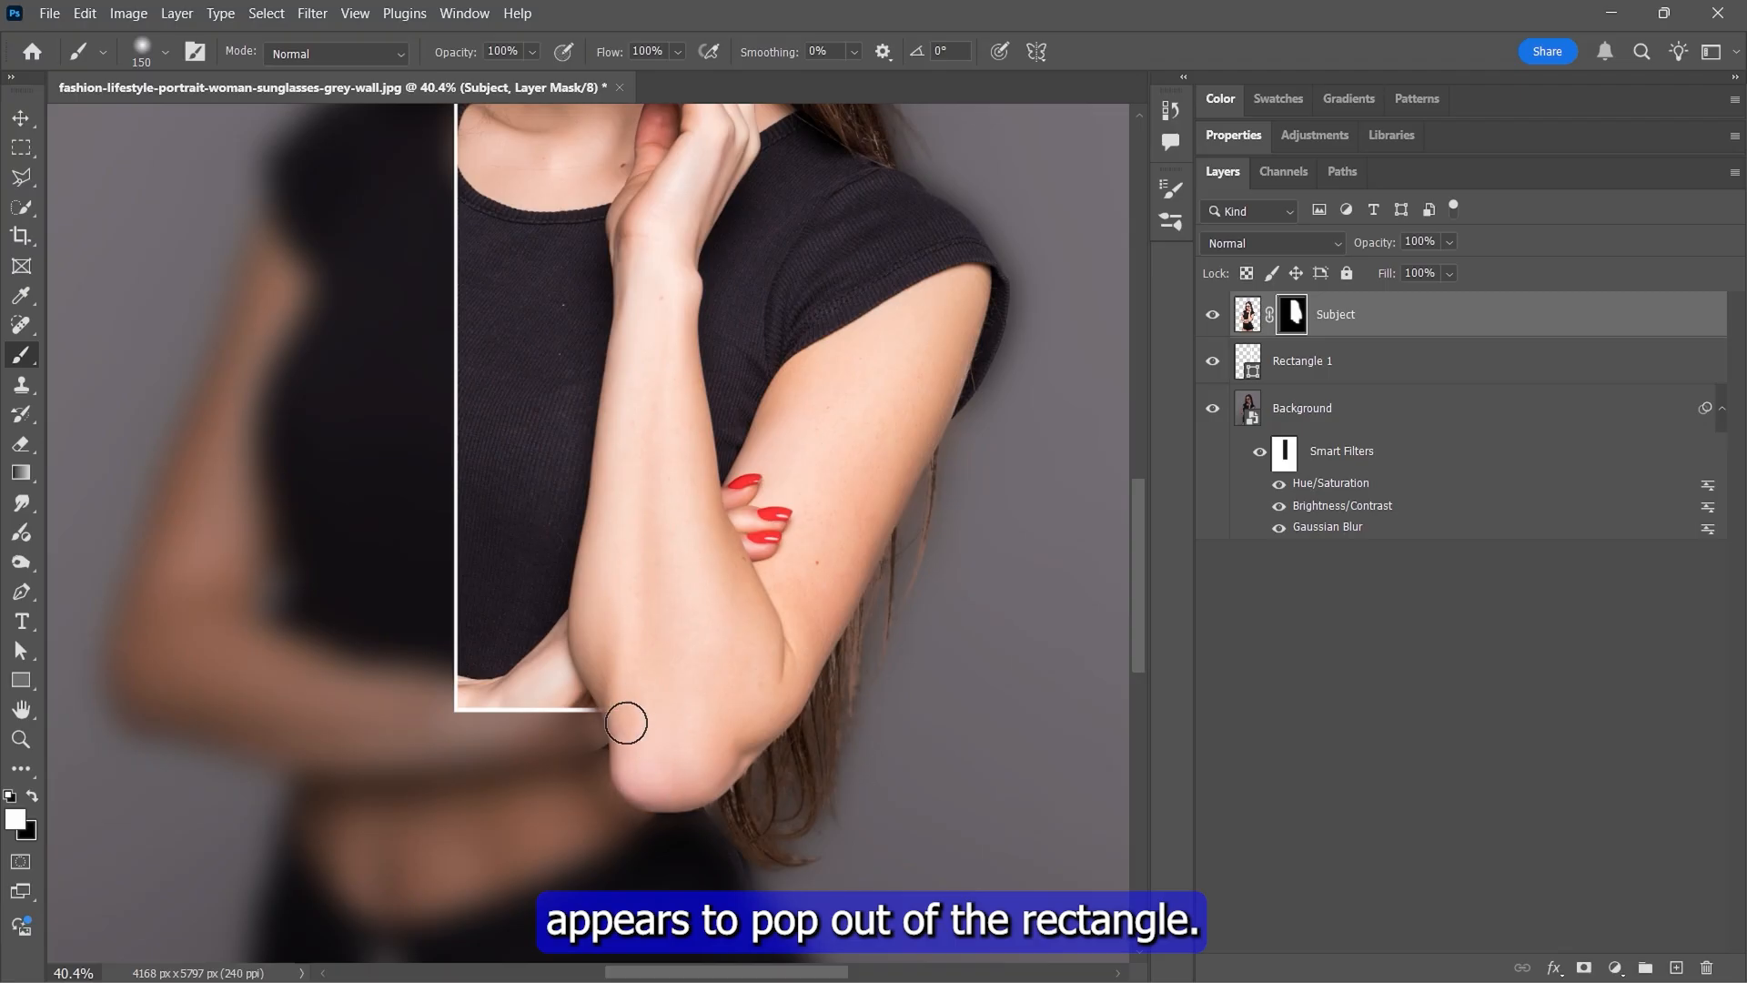
Step: Clean up the Subject mask around the elbow's lower edge with a small black brush, and restore white as the foreground color
key(x)
key(bracketright)
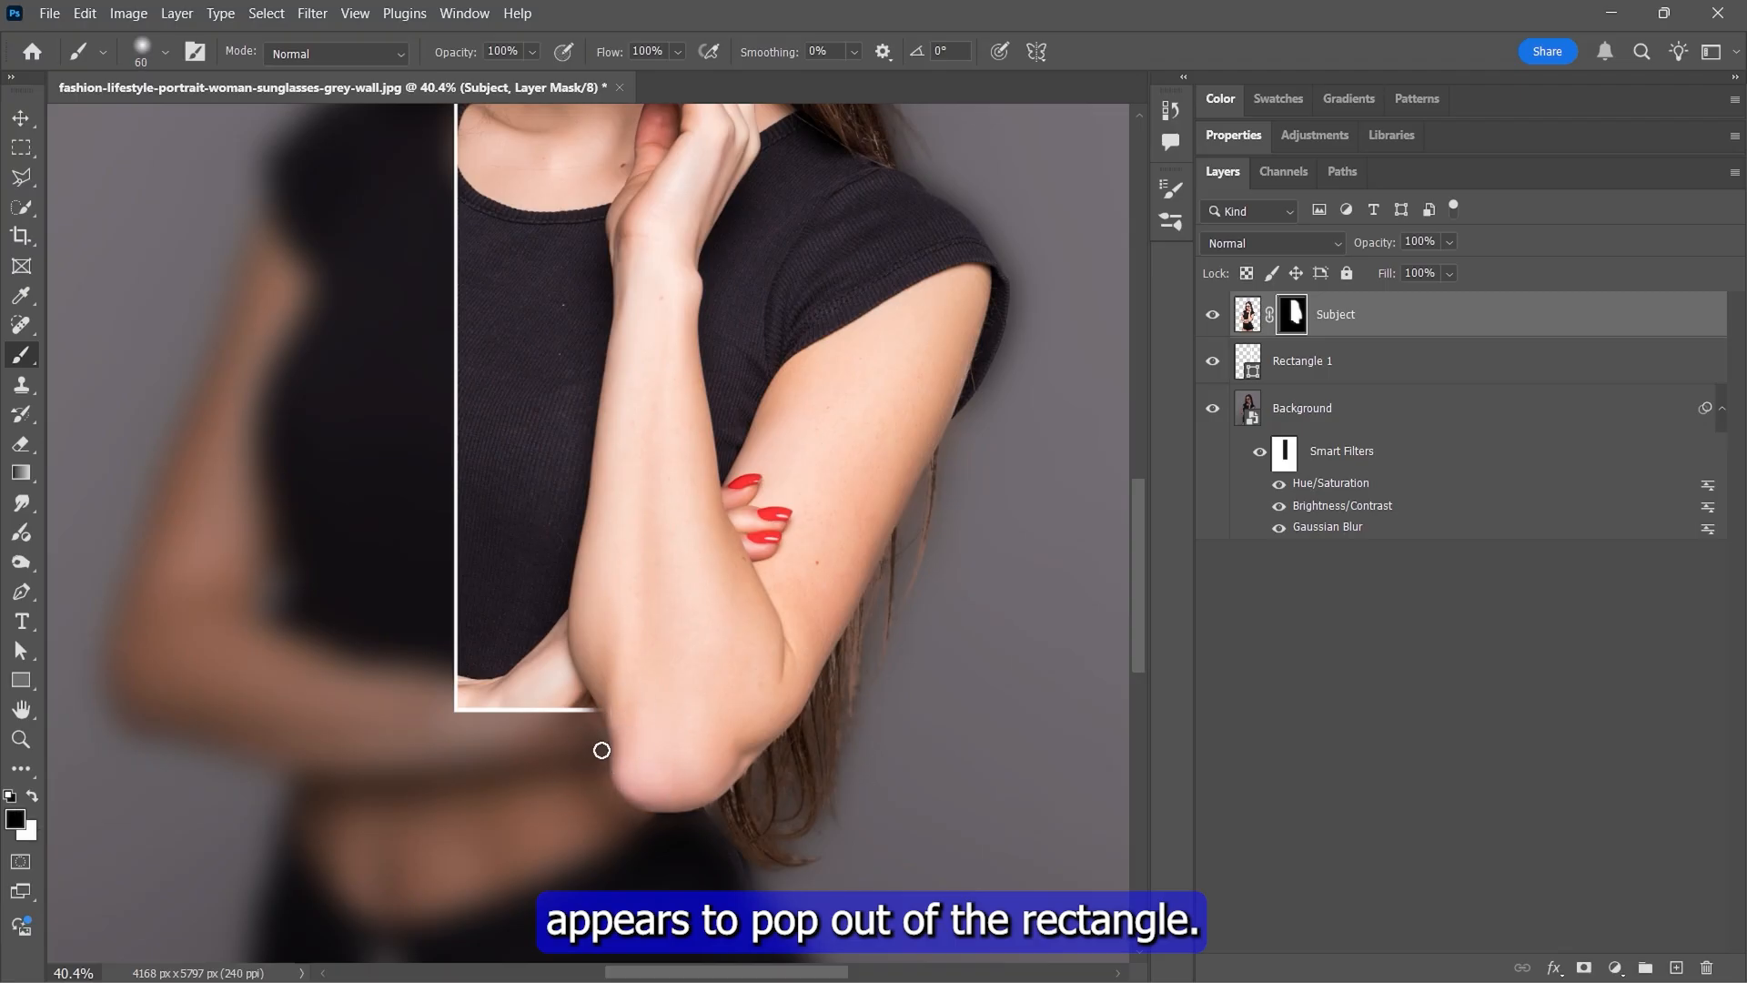
click(597, 752)
key(x)
scroll(607, 660, down, 5)
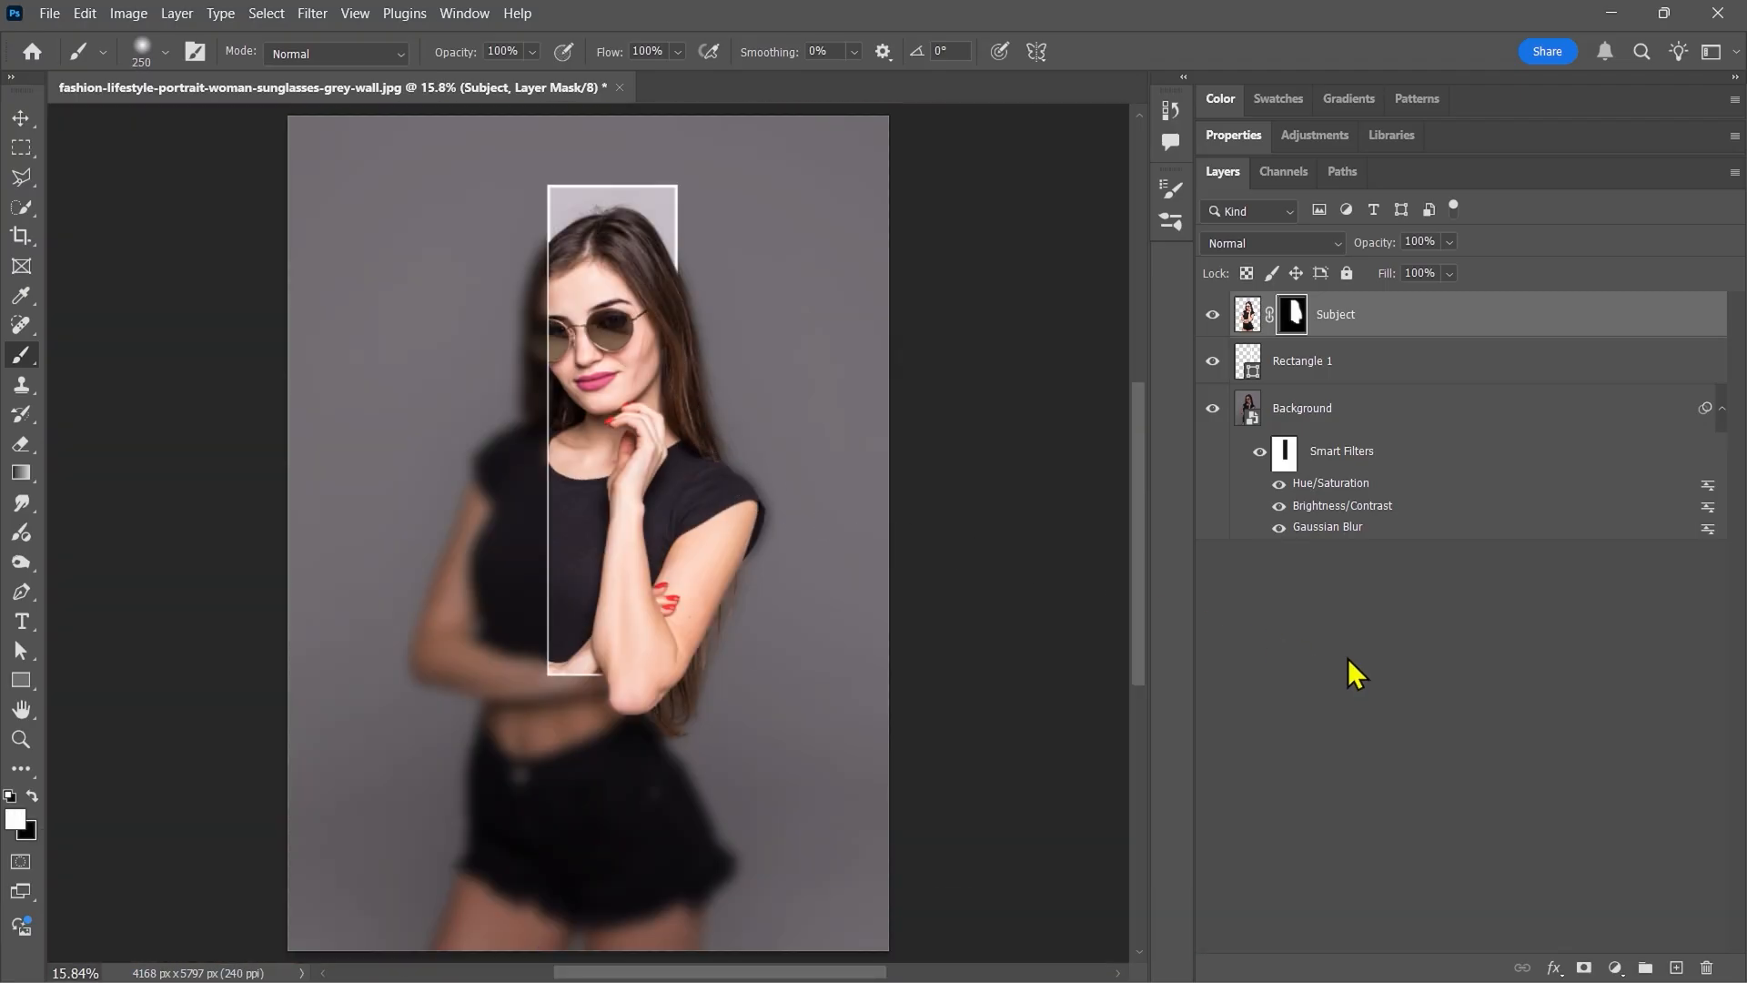
Step: Move the Rectangle 1 layer above the Subject layer and add a layer mask to it
click(1317, 362)
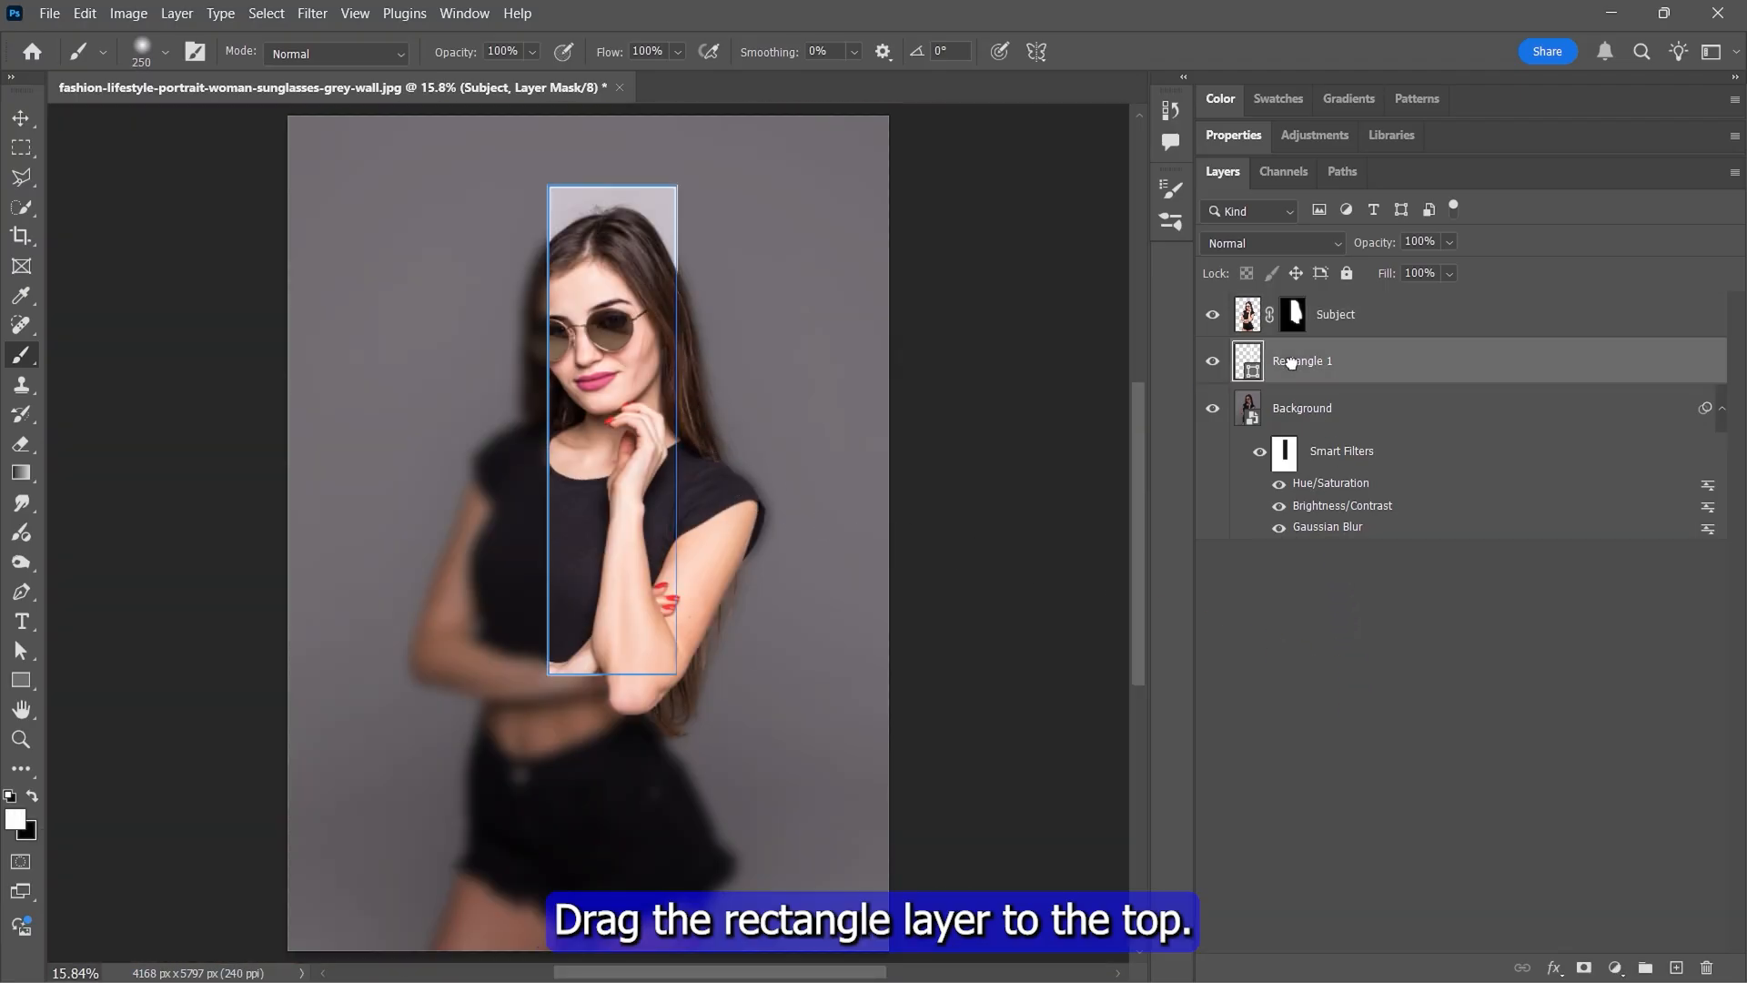
drag(1307, 361, 1288, 322)
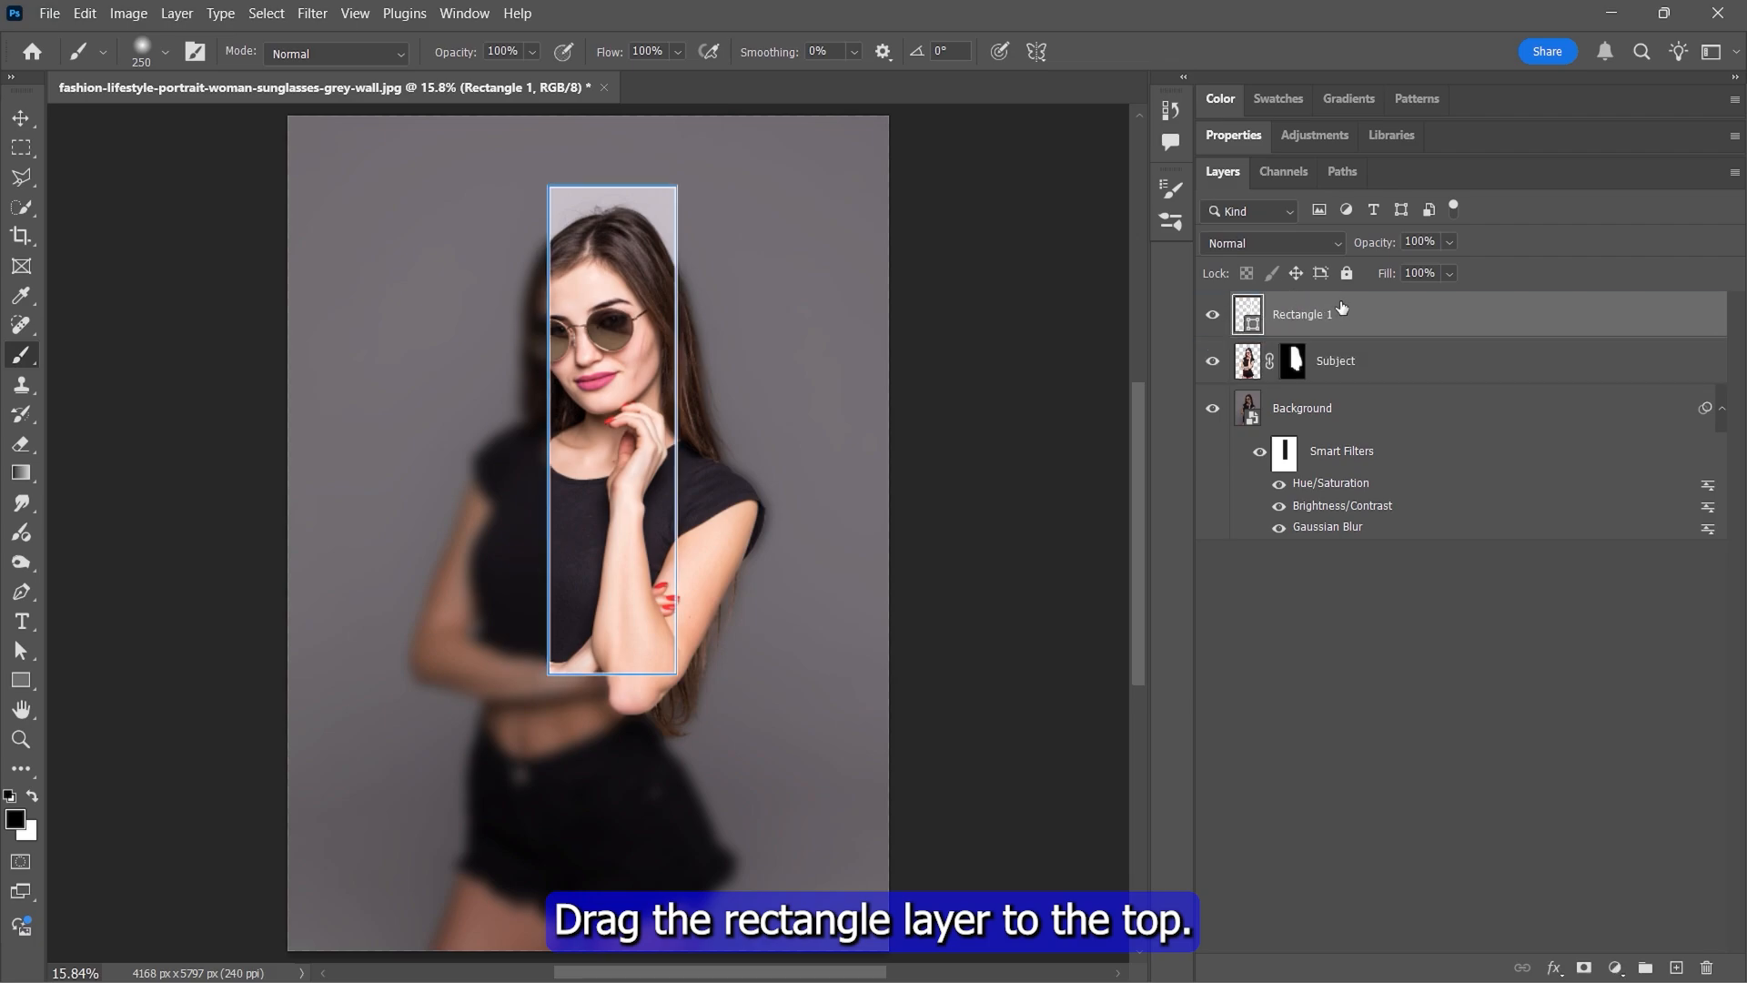
click(1583, 964)
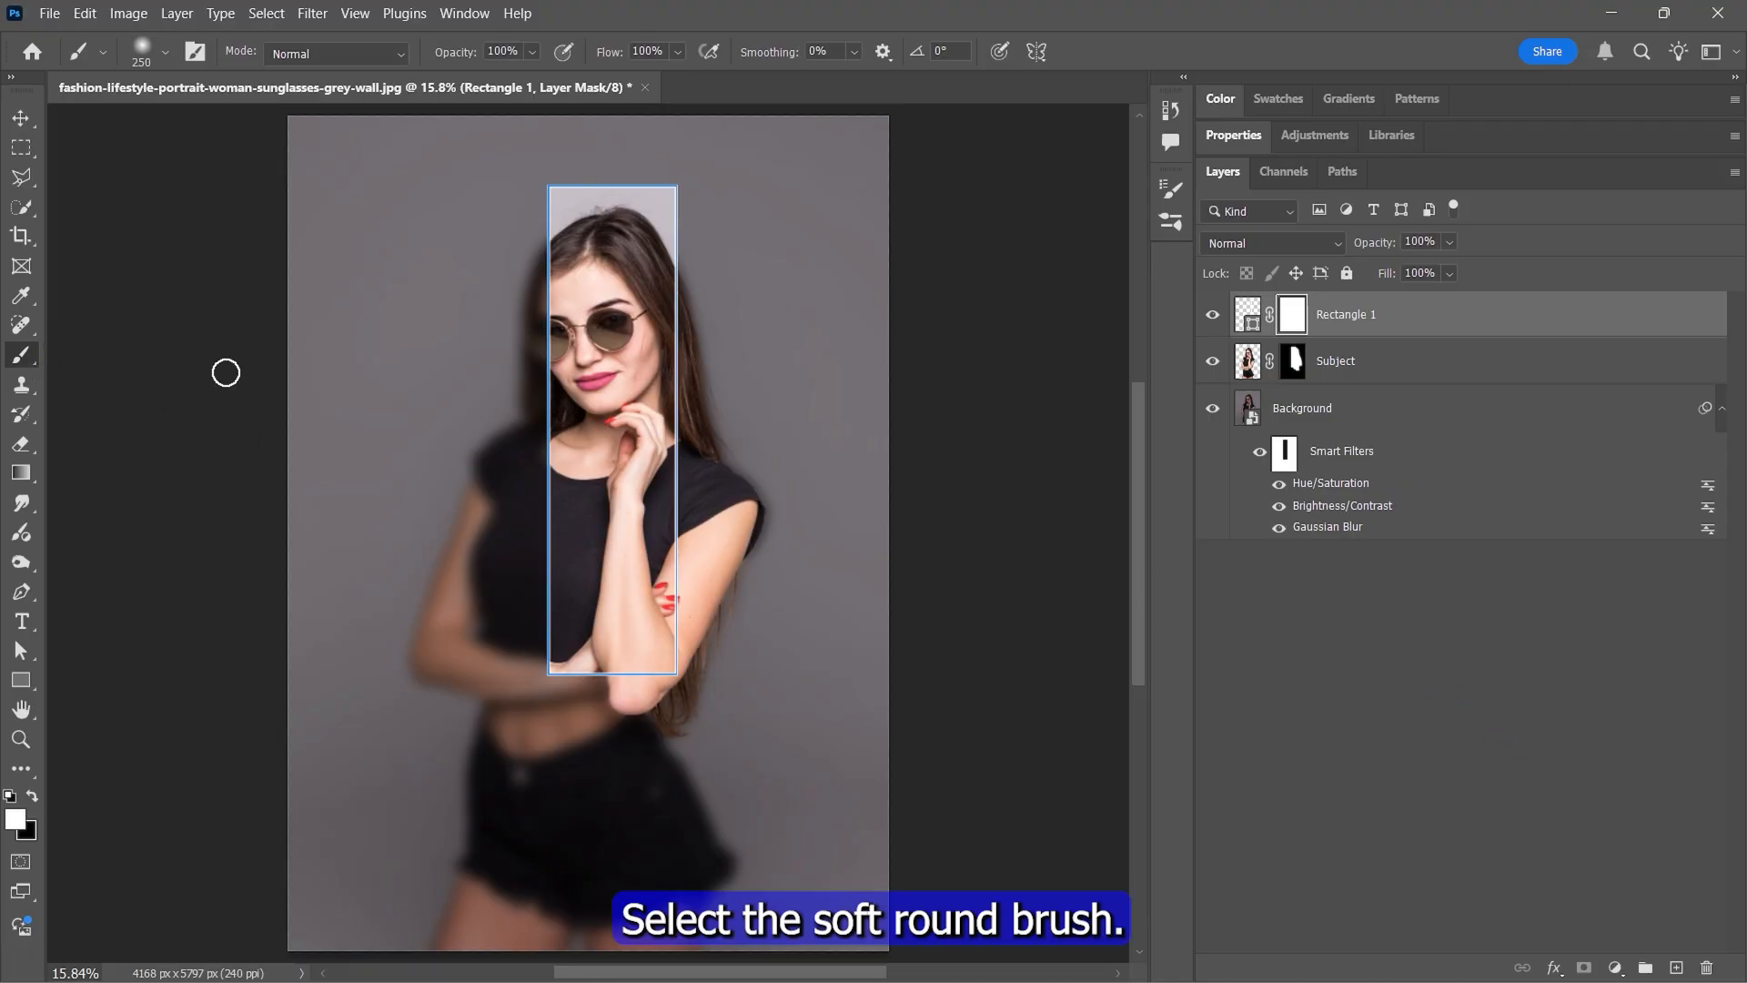
Step: Paint black on the Rectangle 1 mask to hide the frame's stroke where it crosses the woman's hair, shoulder and arm
click(32, 797)
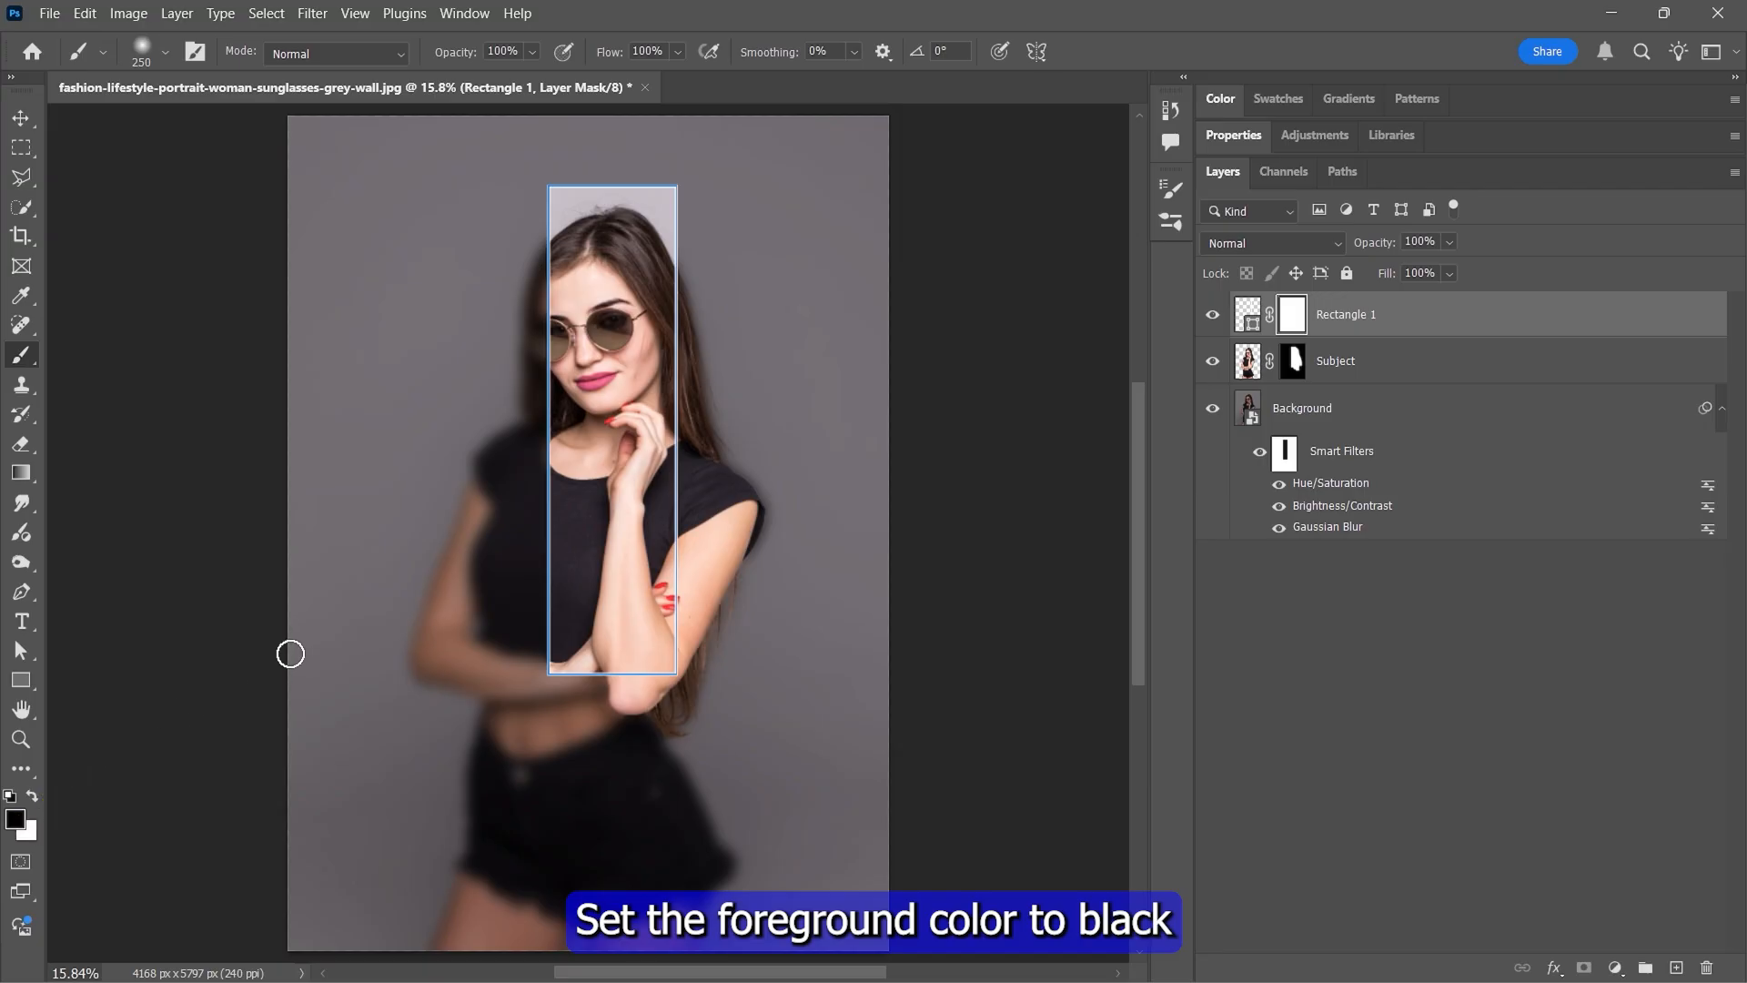
scroll(682, 359, up, 3)
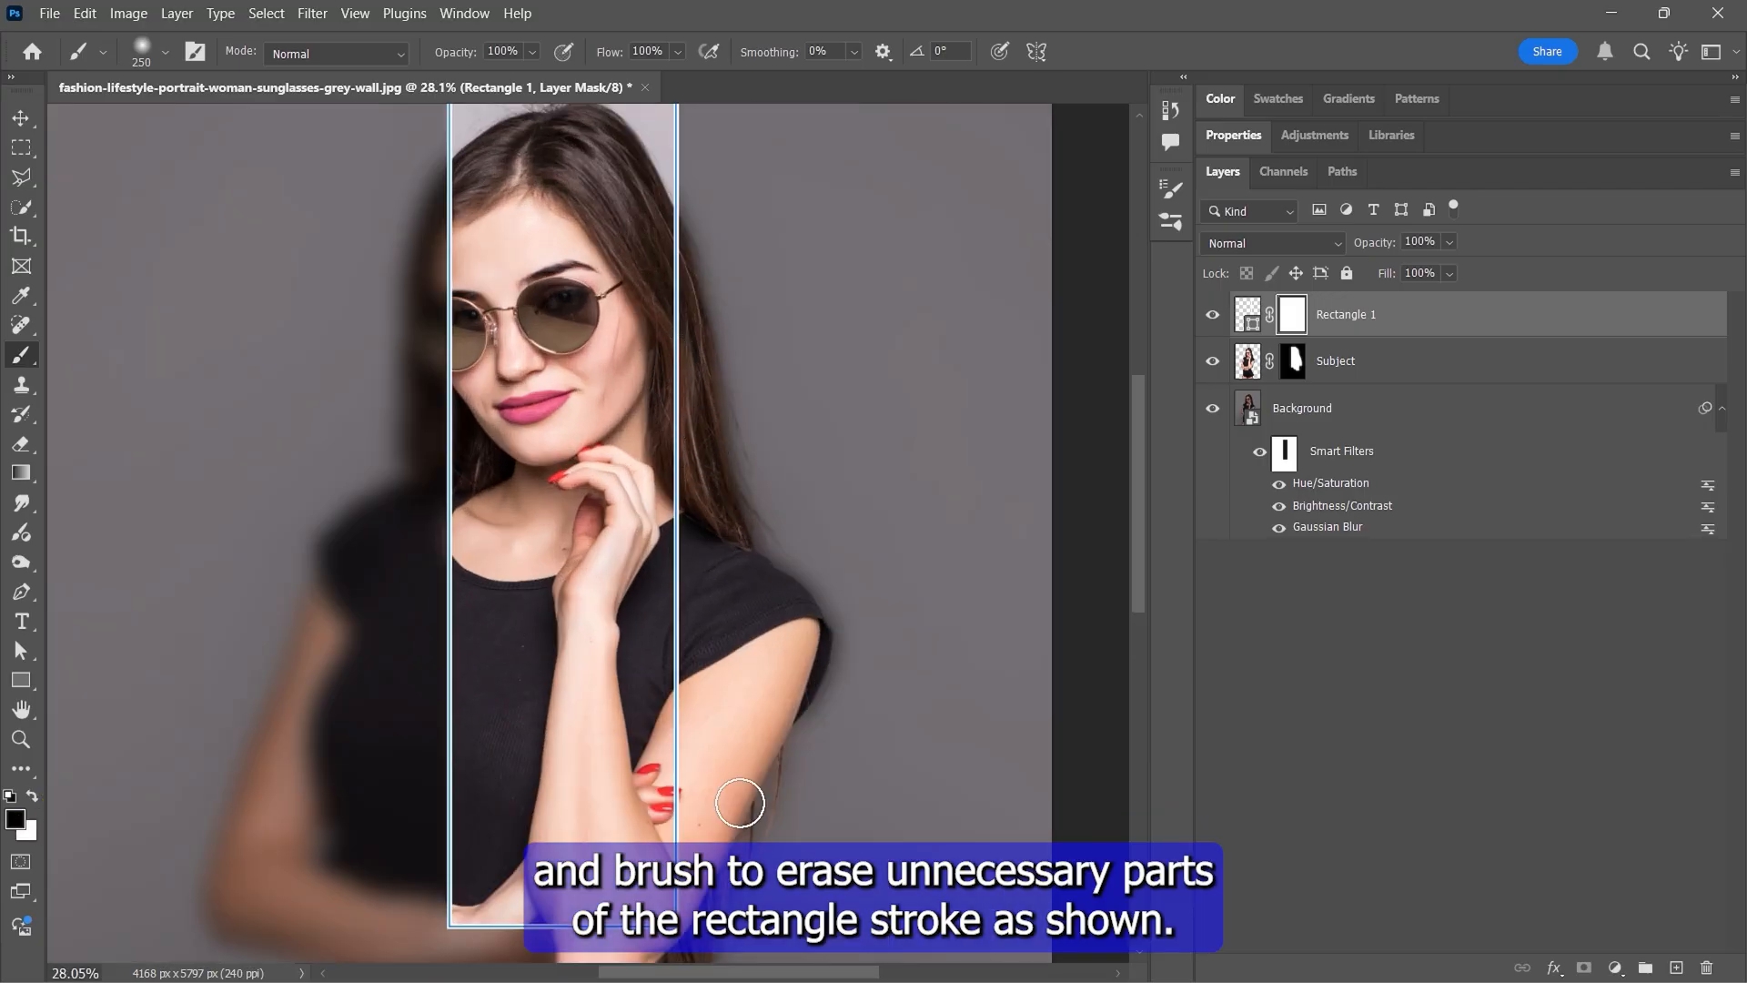
drag(677, 800, 660, 267)
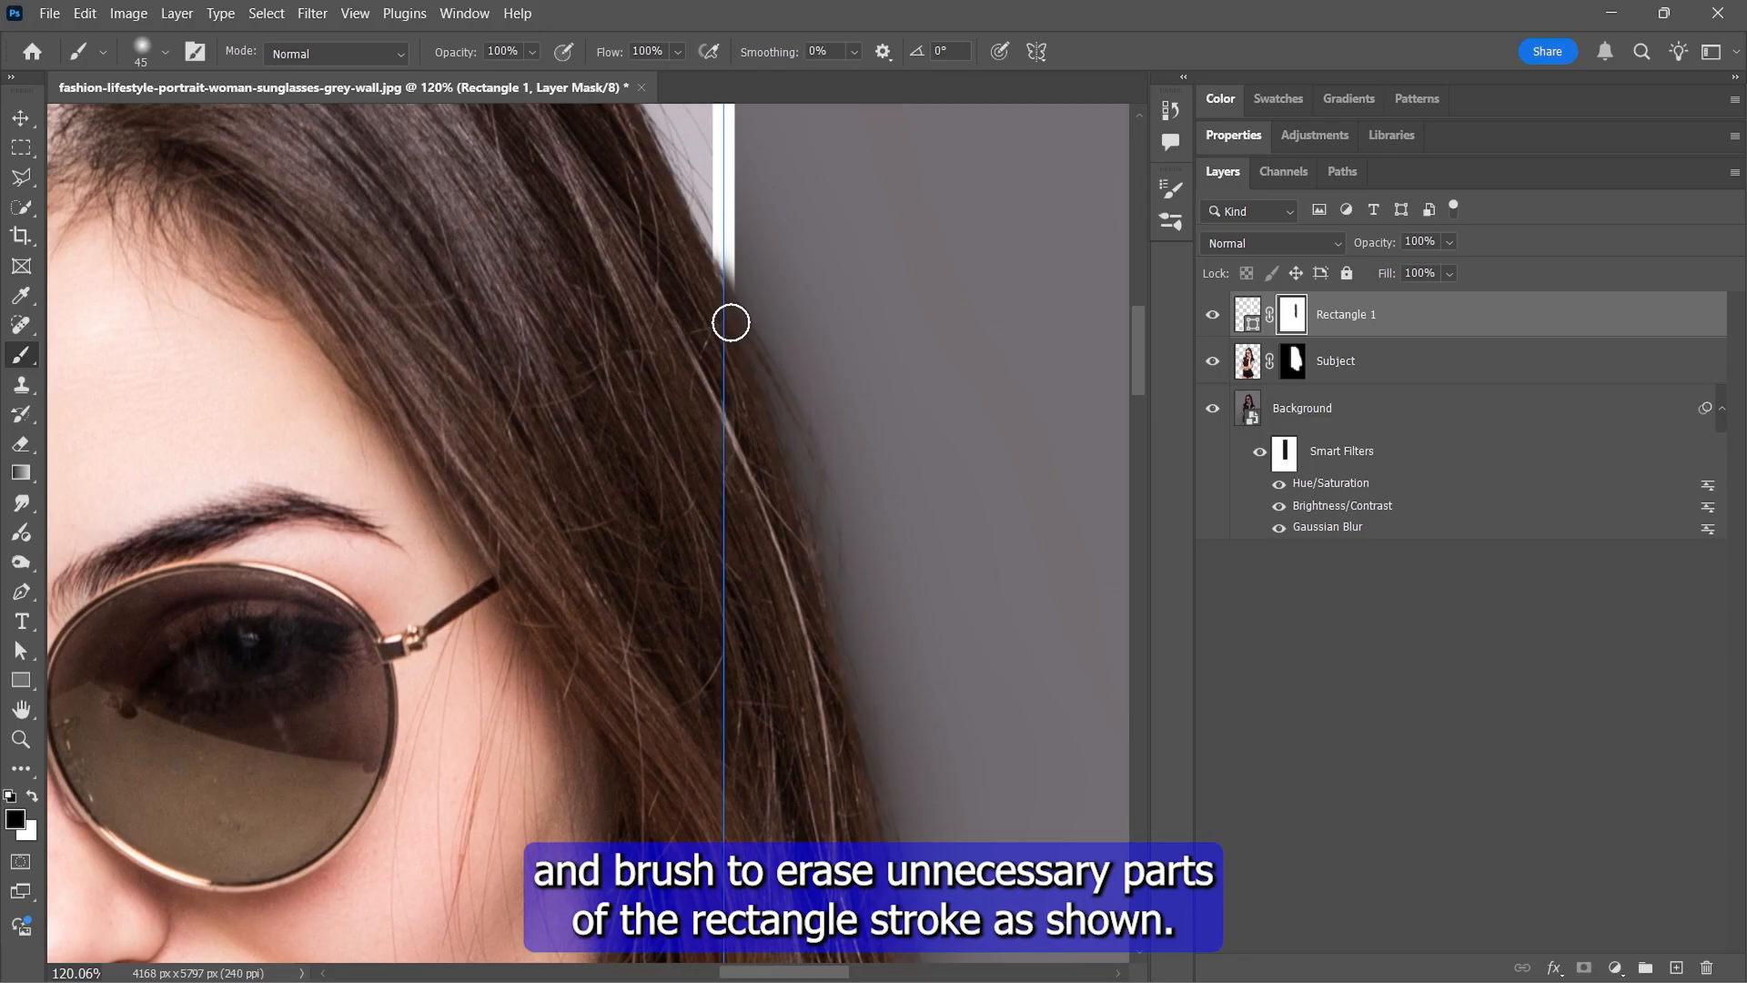
drag(729, 320, 734, 359)
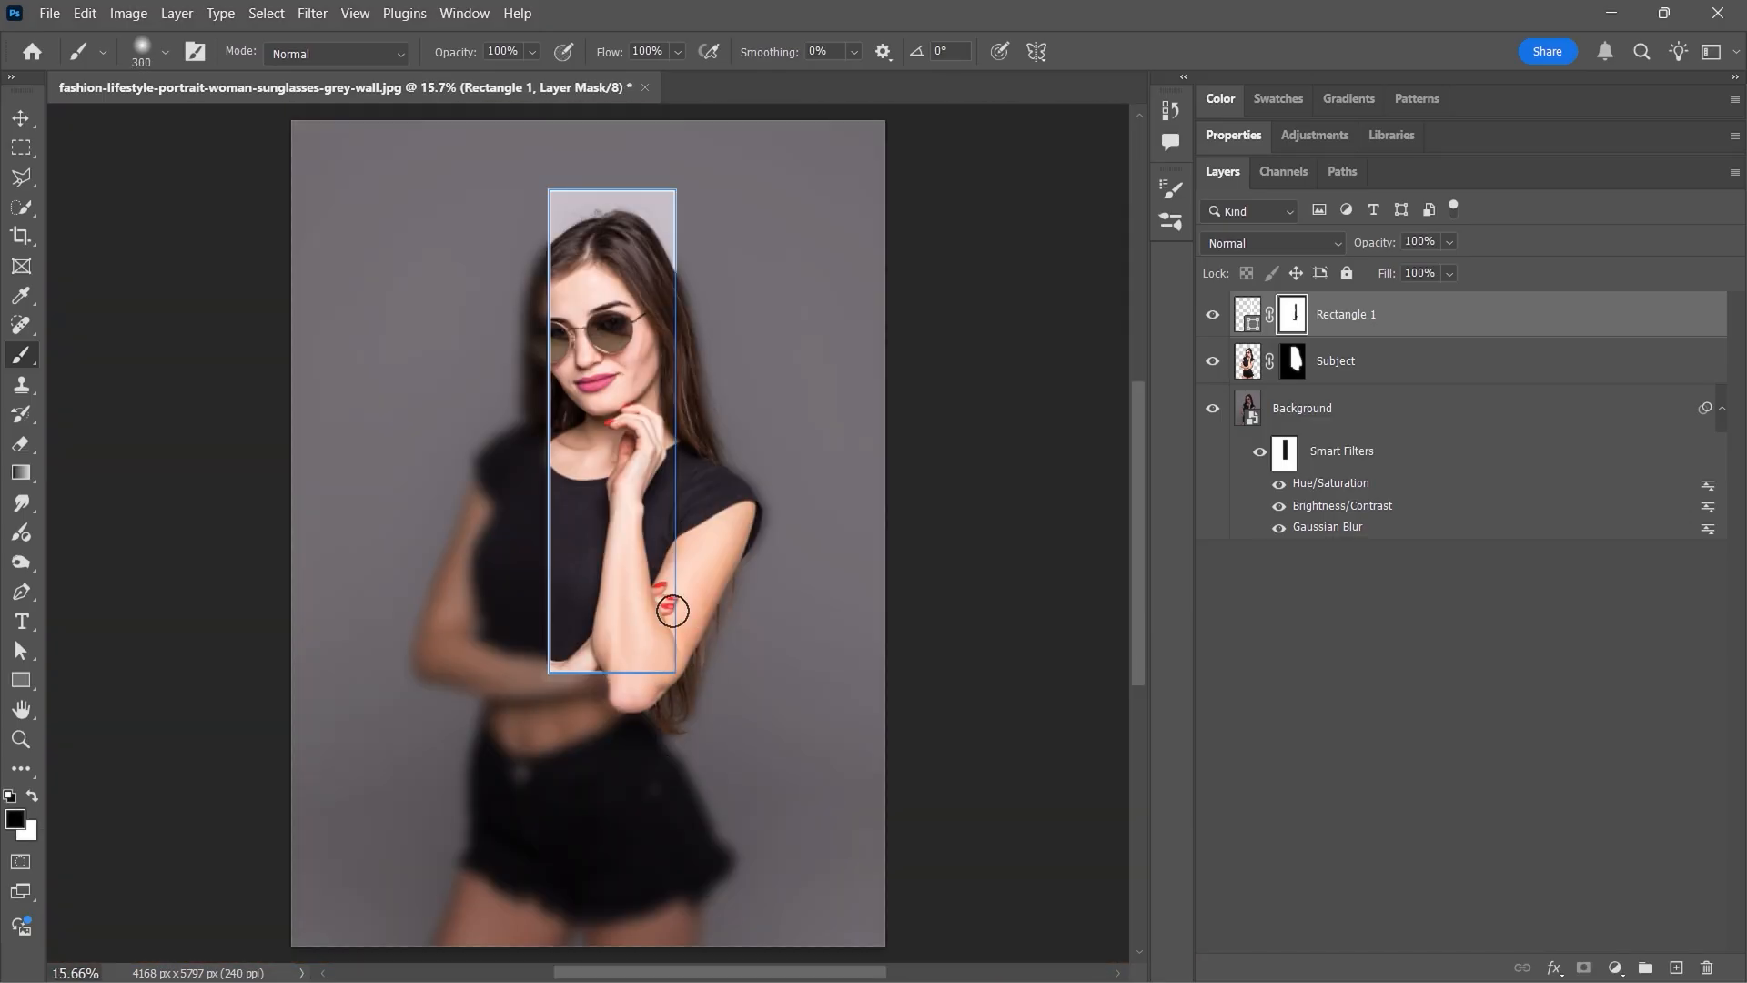
click(1353, 673)
Step: Create a merged copy of all visible layers above Rectangle 1 and convert it to a Smart Object
key(v)
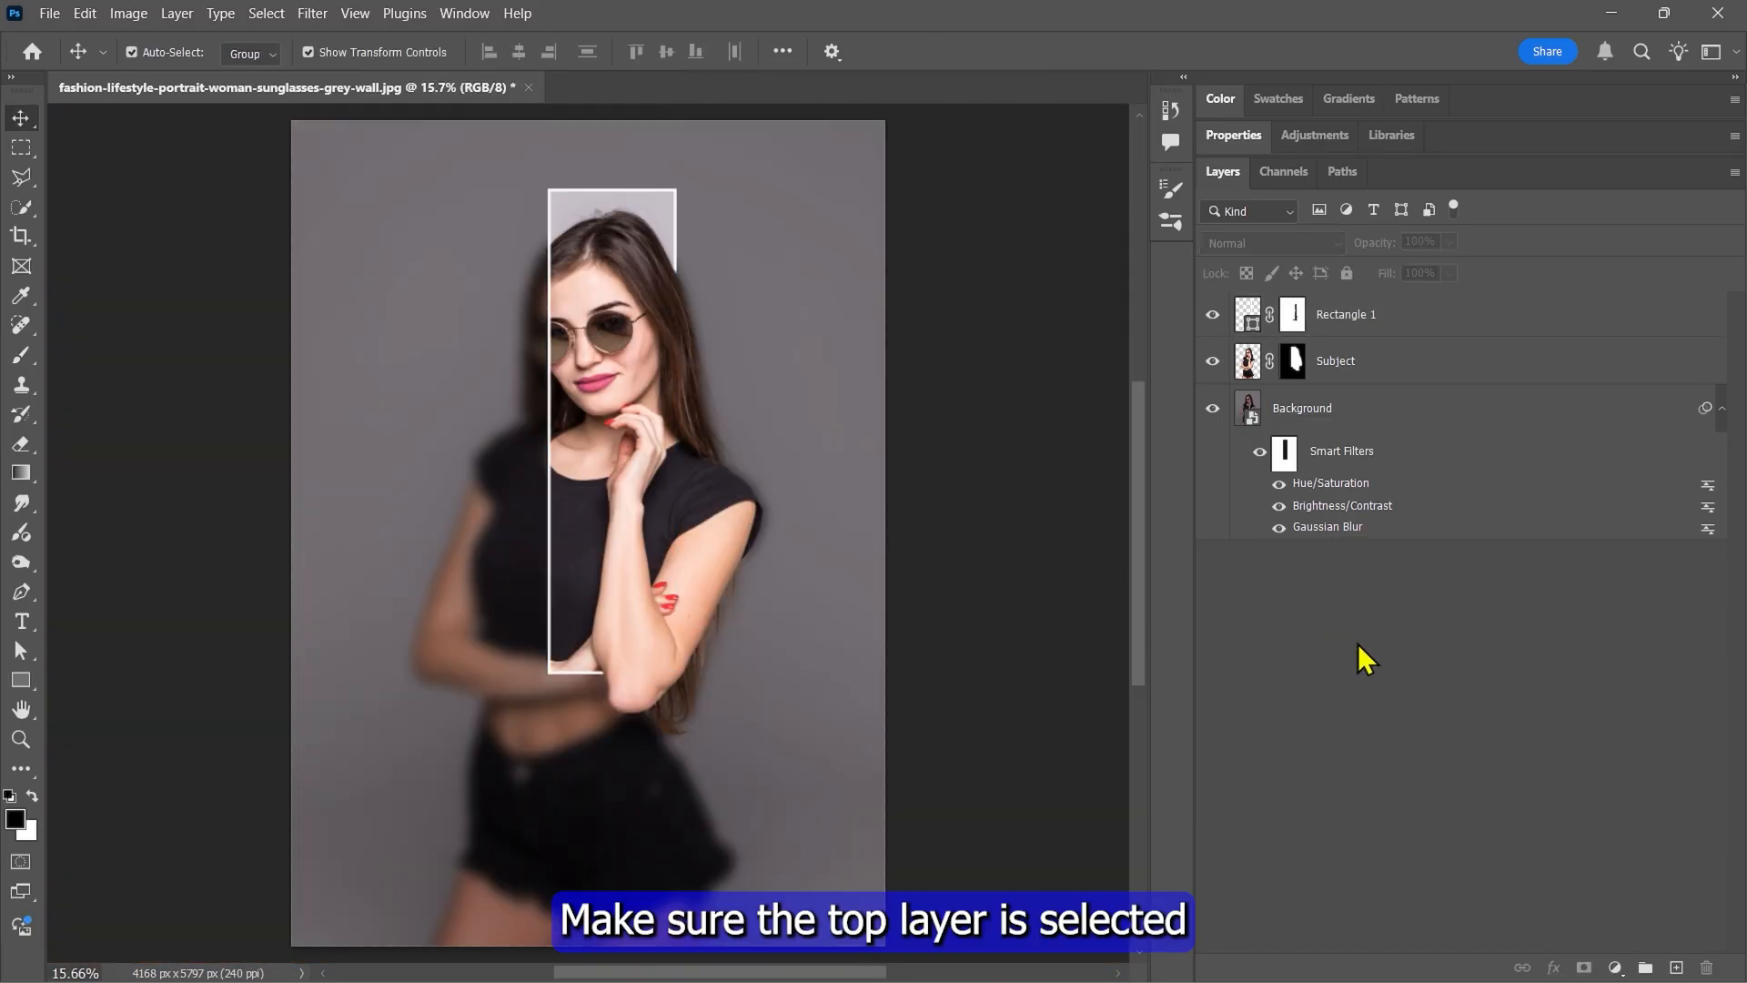
click(1389, 324)
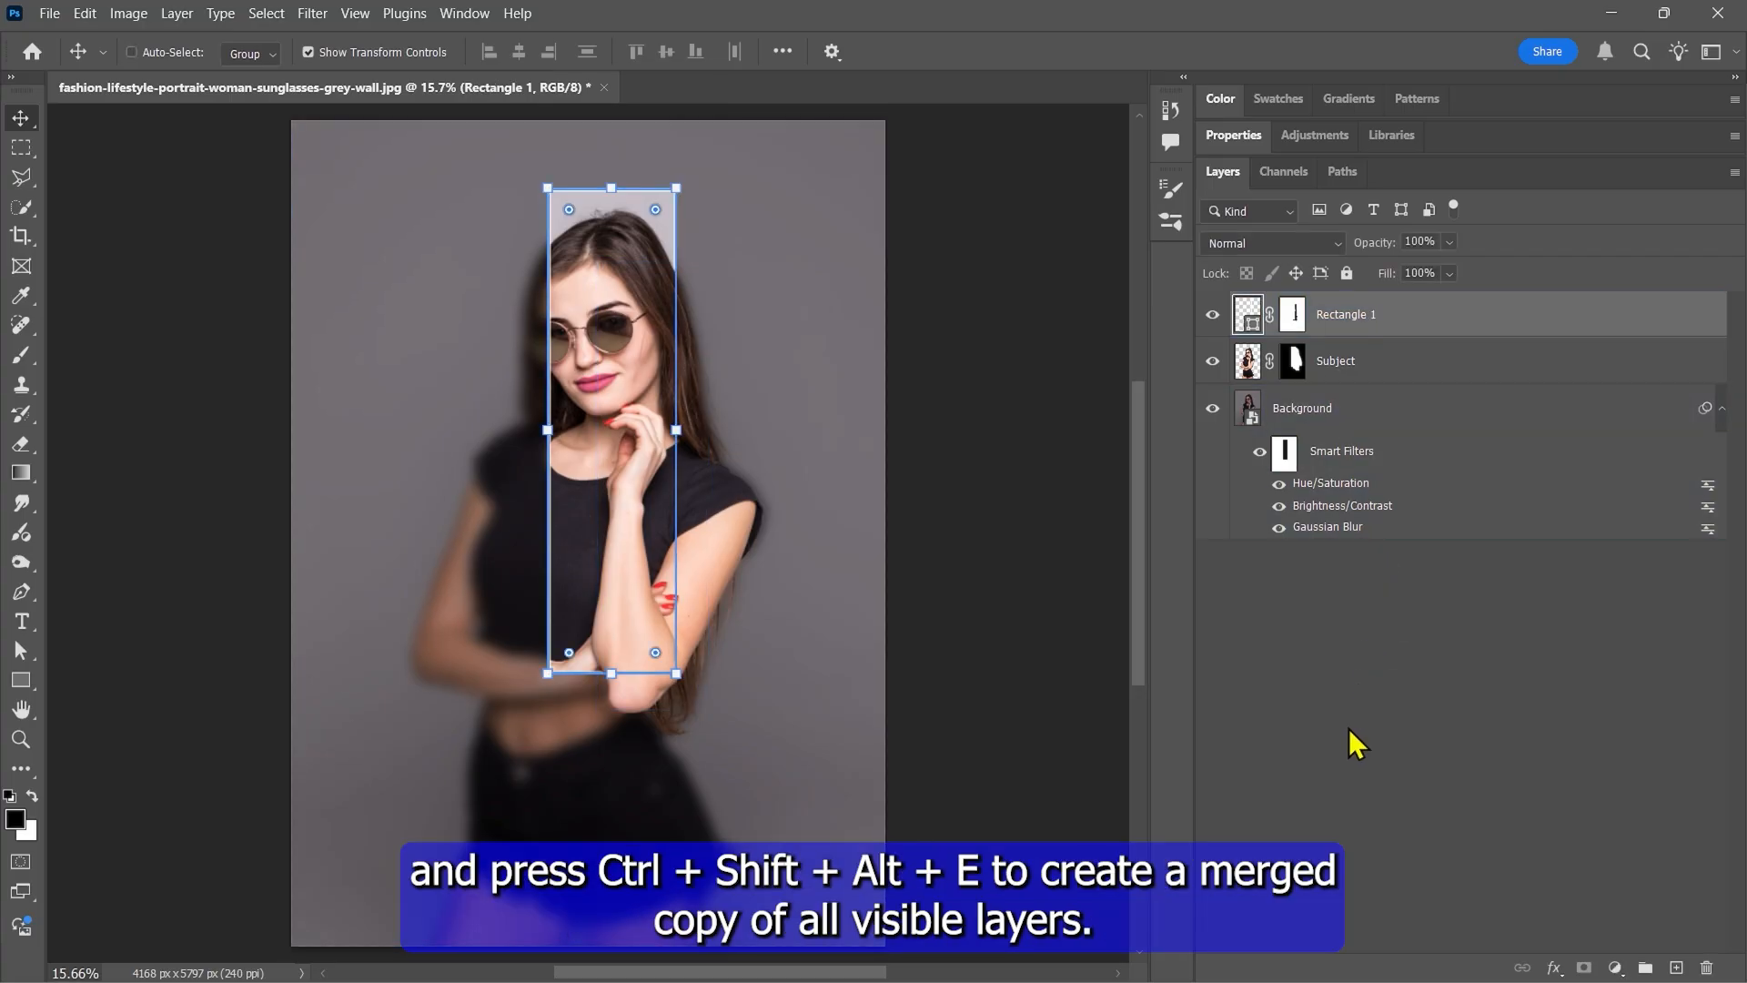
key(ctrl+shift+alt+e)
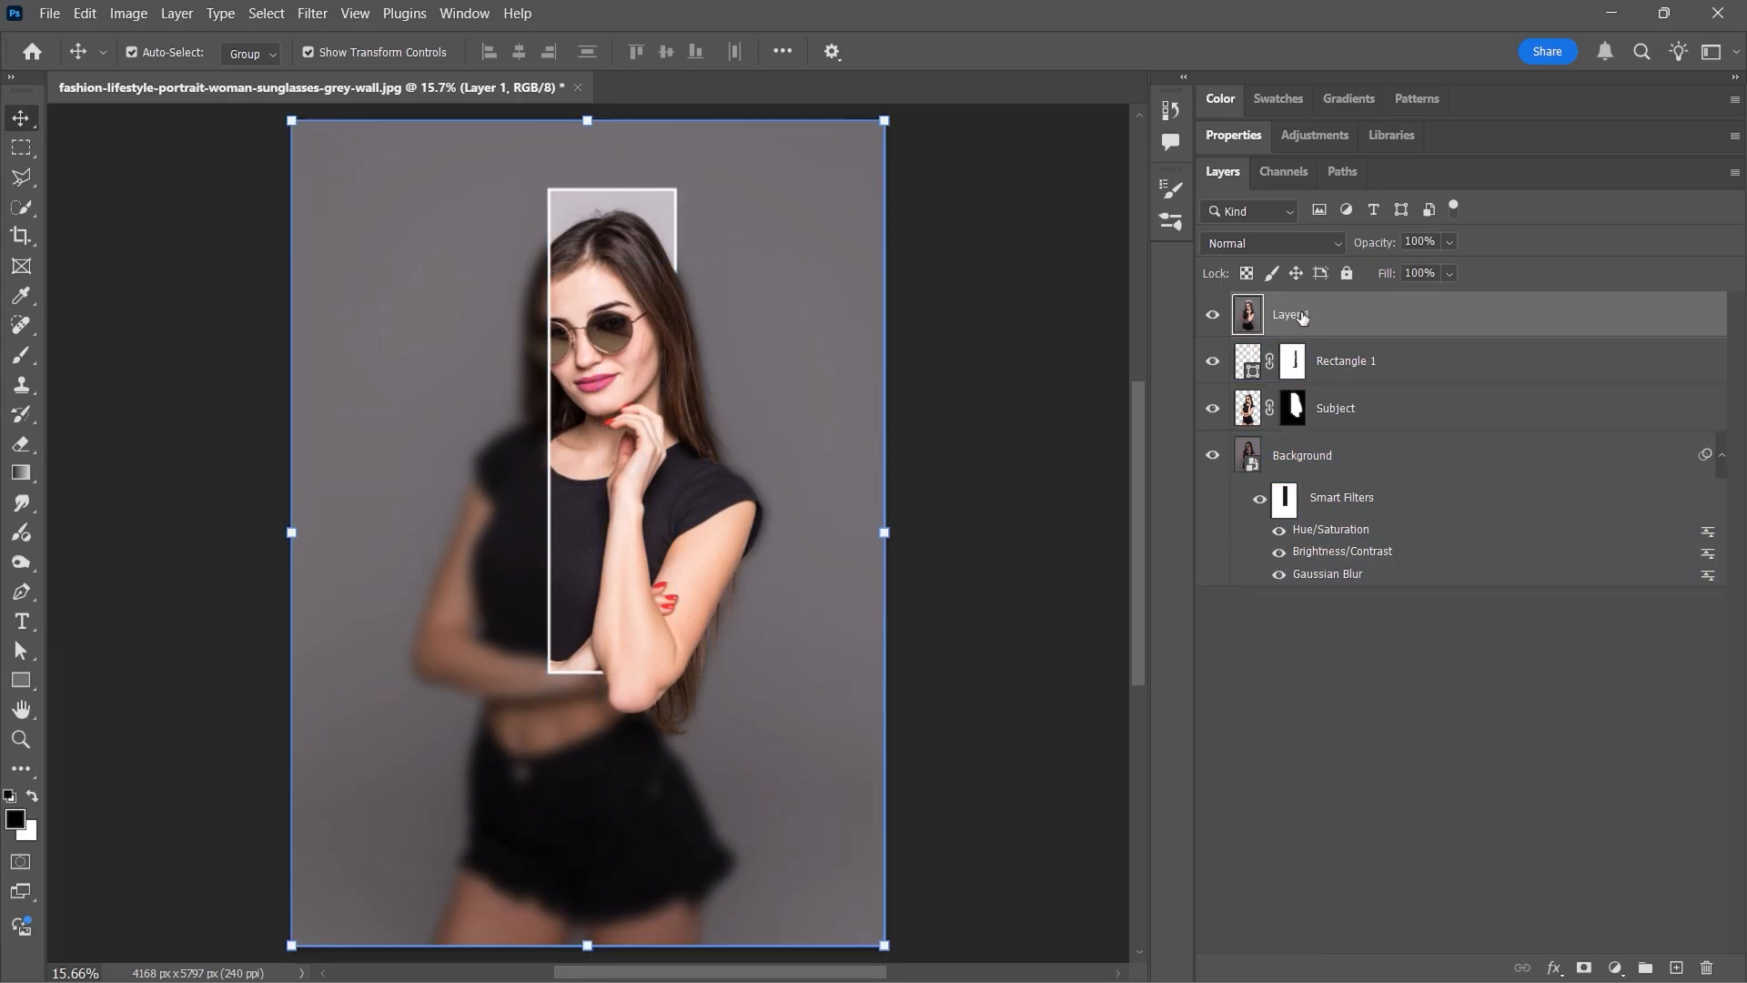
right_click(1273, 314)
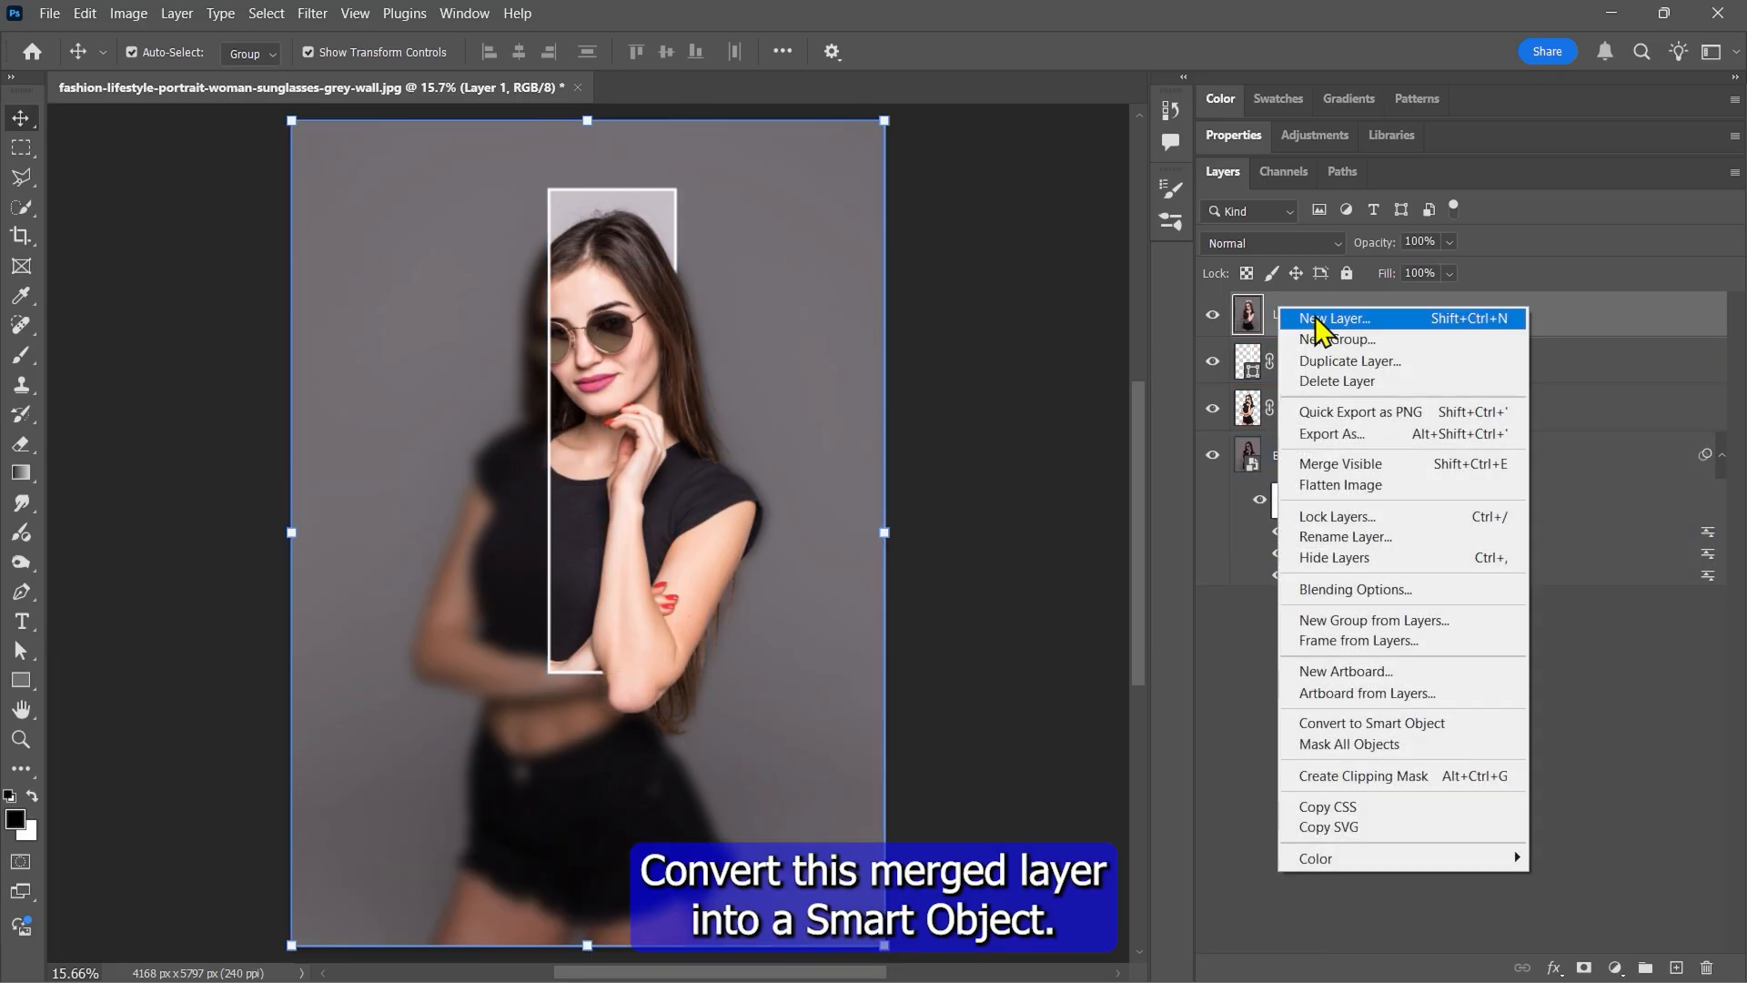
click(1369, 722)
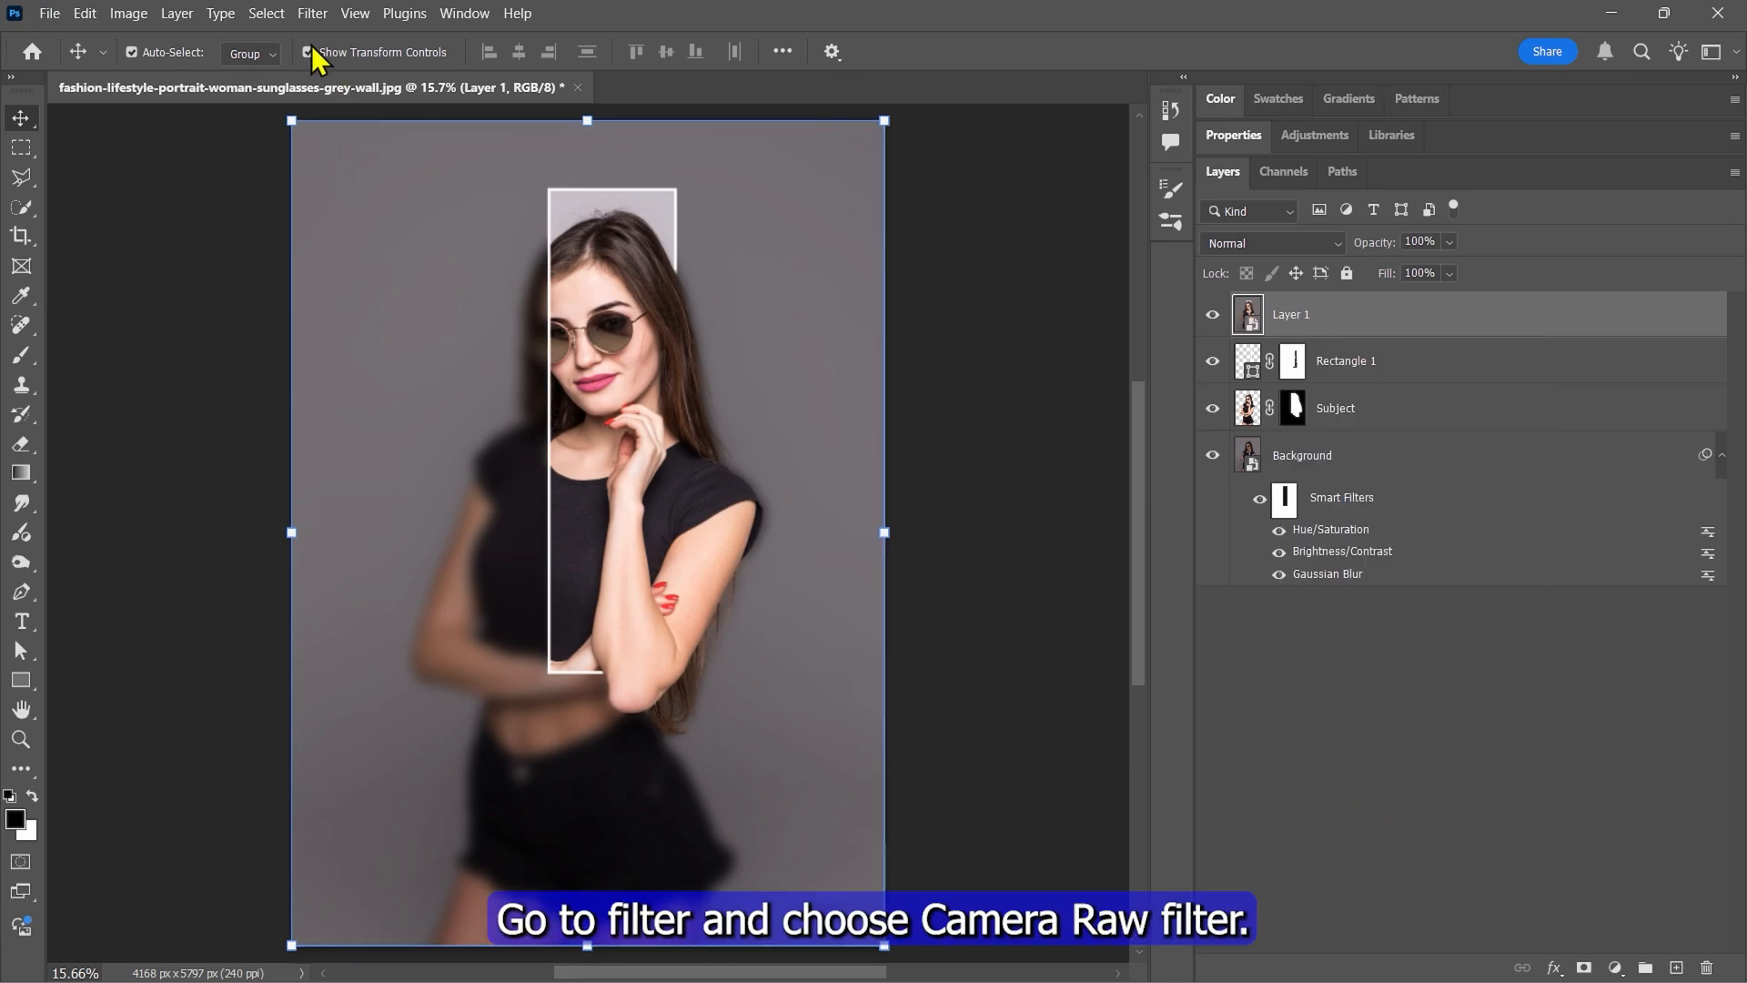
Step: Open the Camera Raw Filter on the merged layer and set exposure to -0.20, contrast to +16 and highlights to -11
click(312, 13)
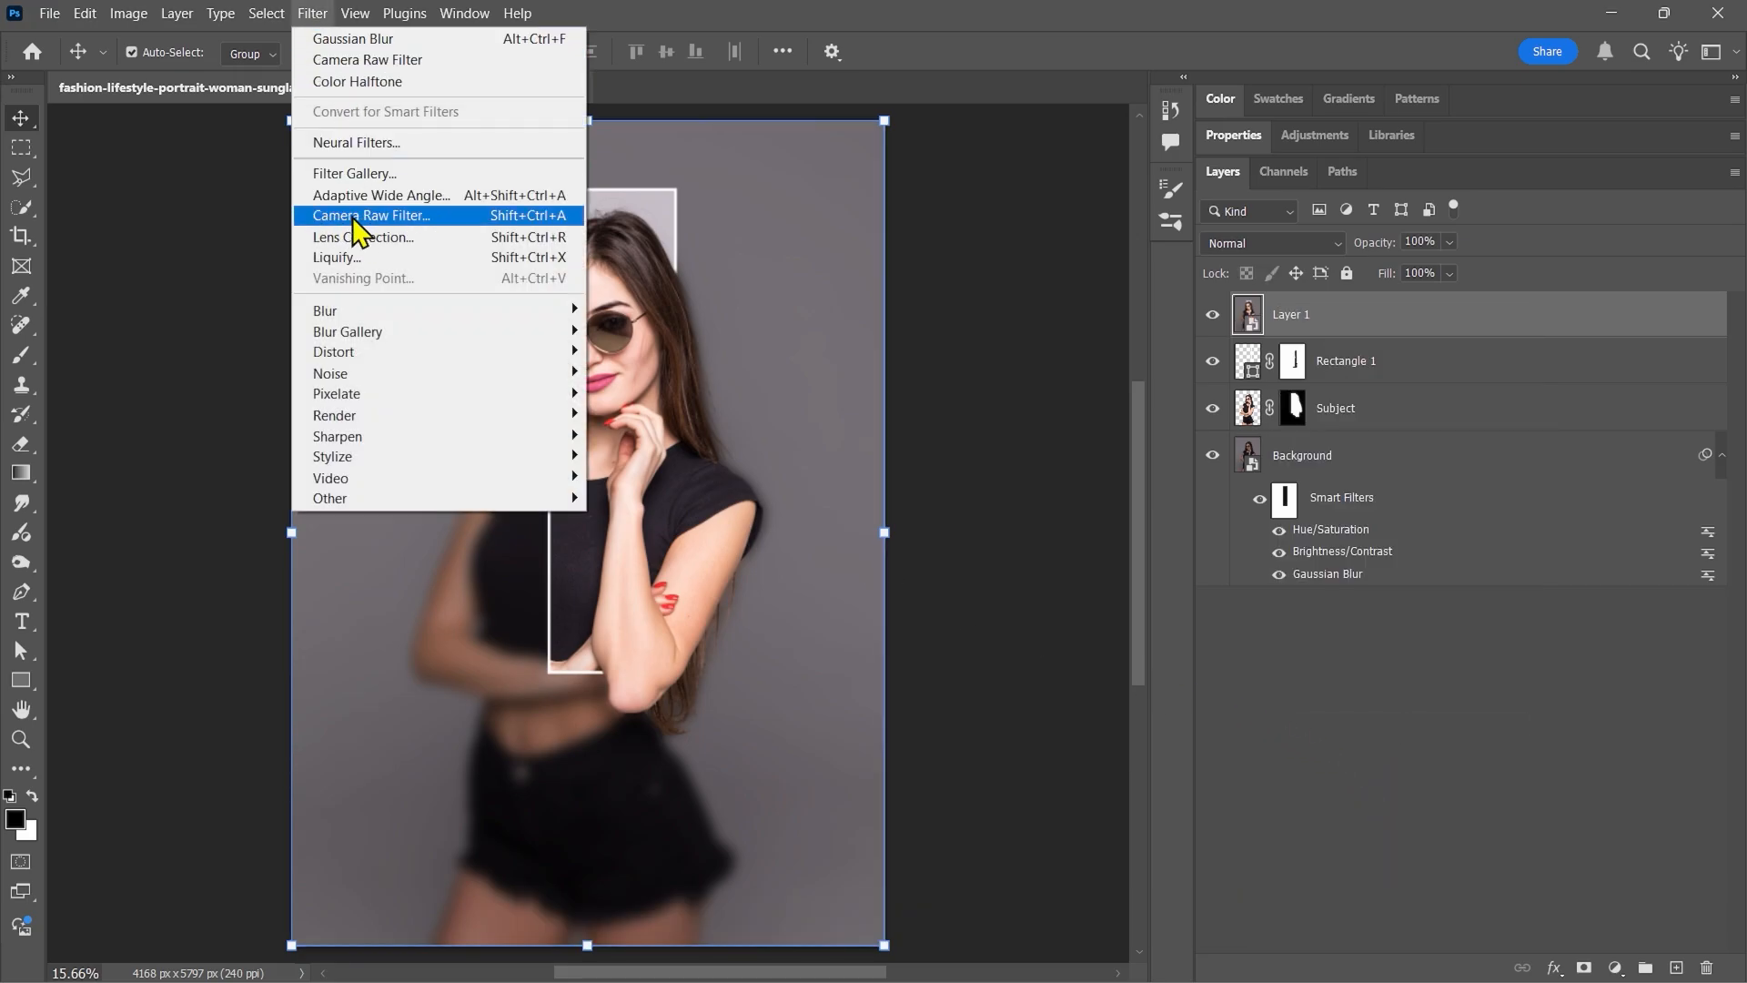
click(417, 216)
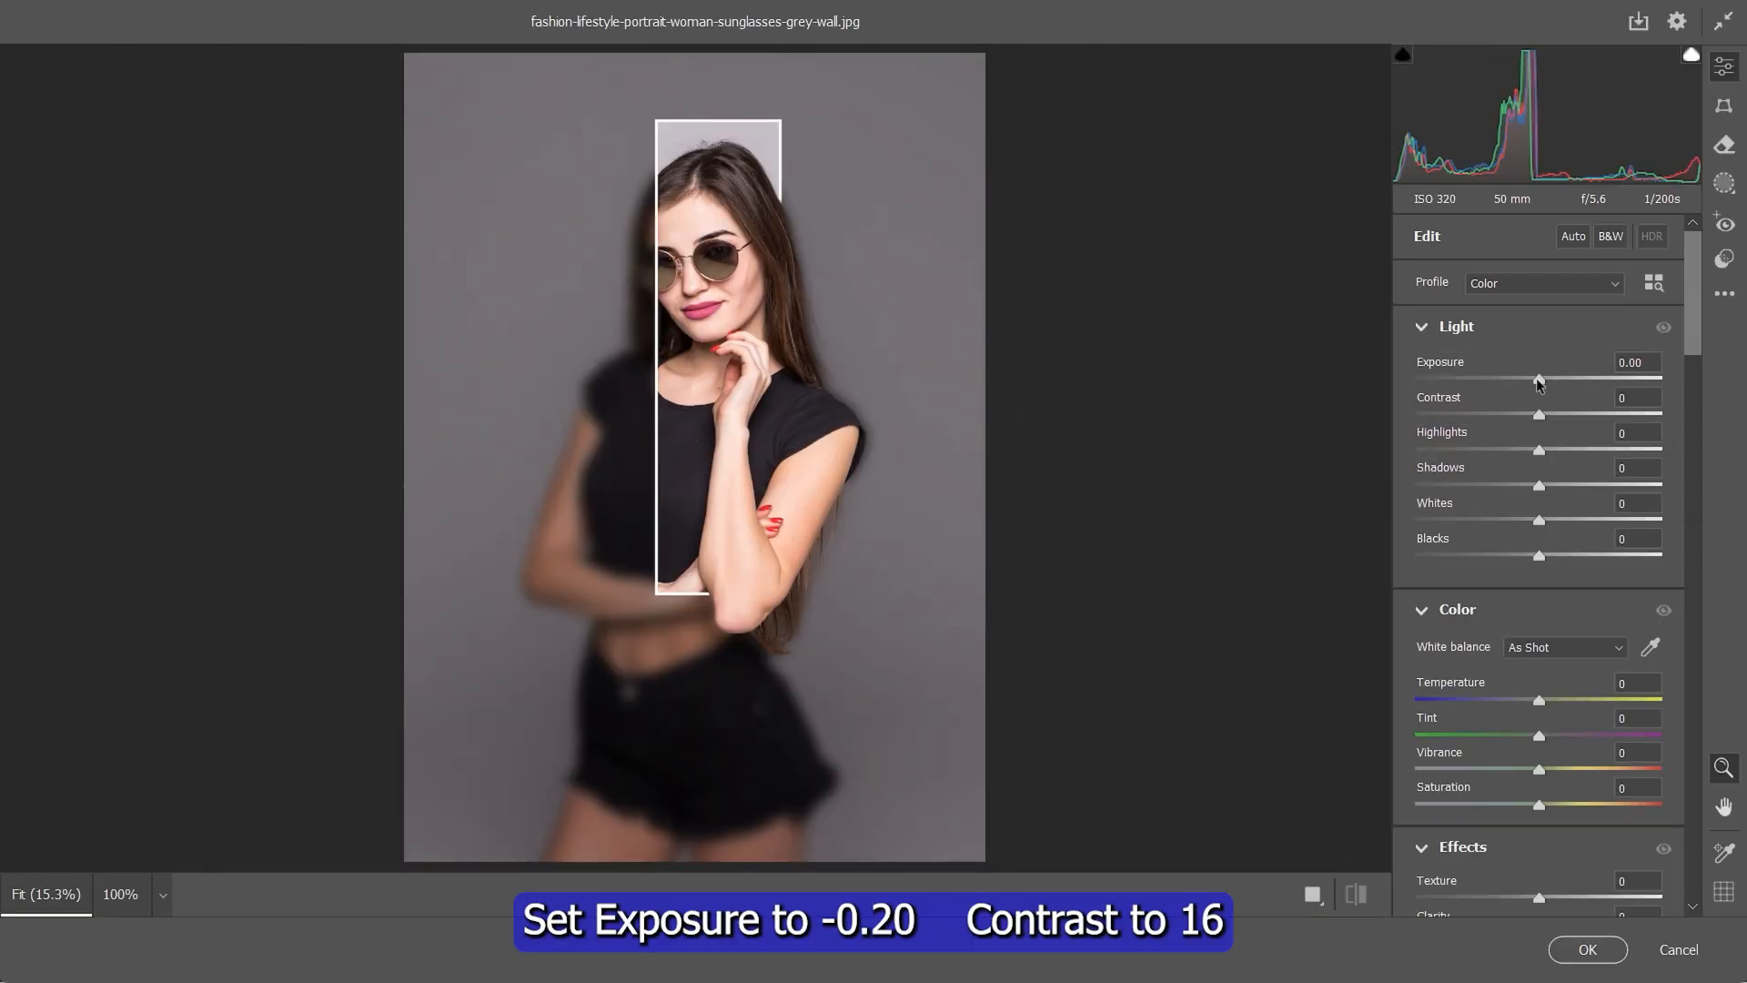
drag(1537, 383, 1559, 418)
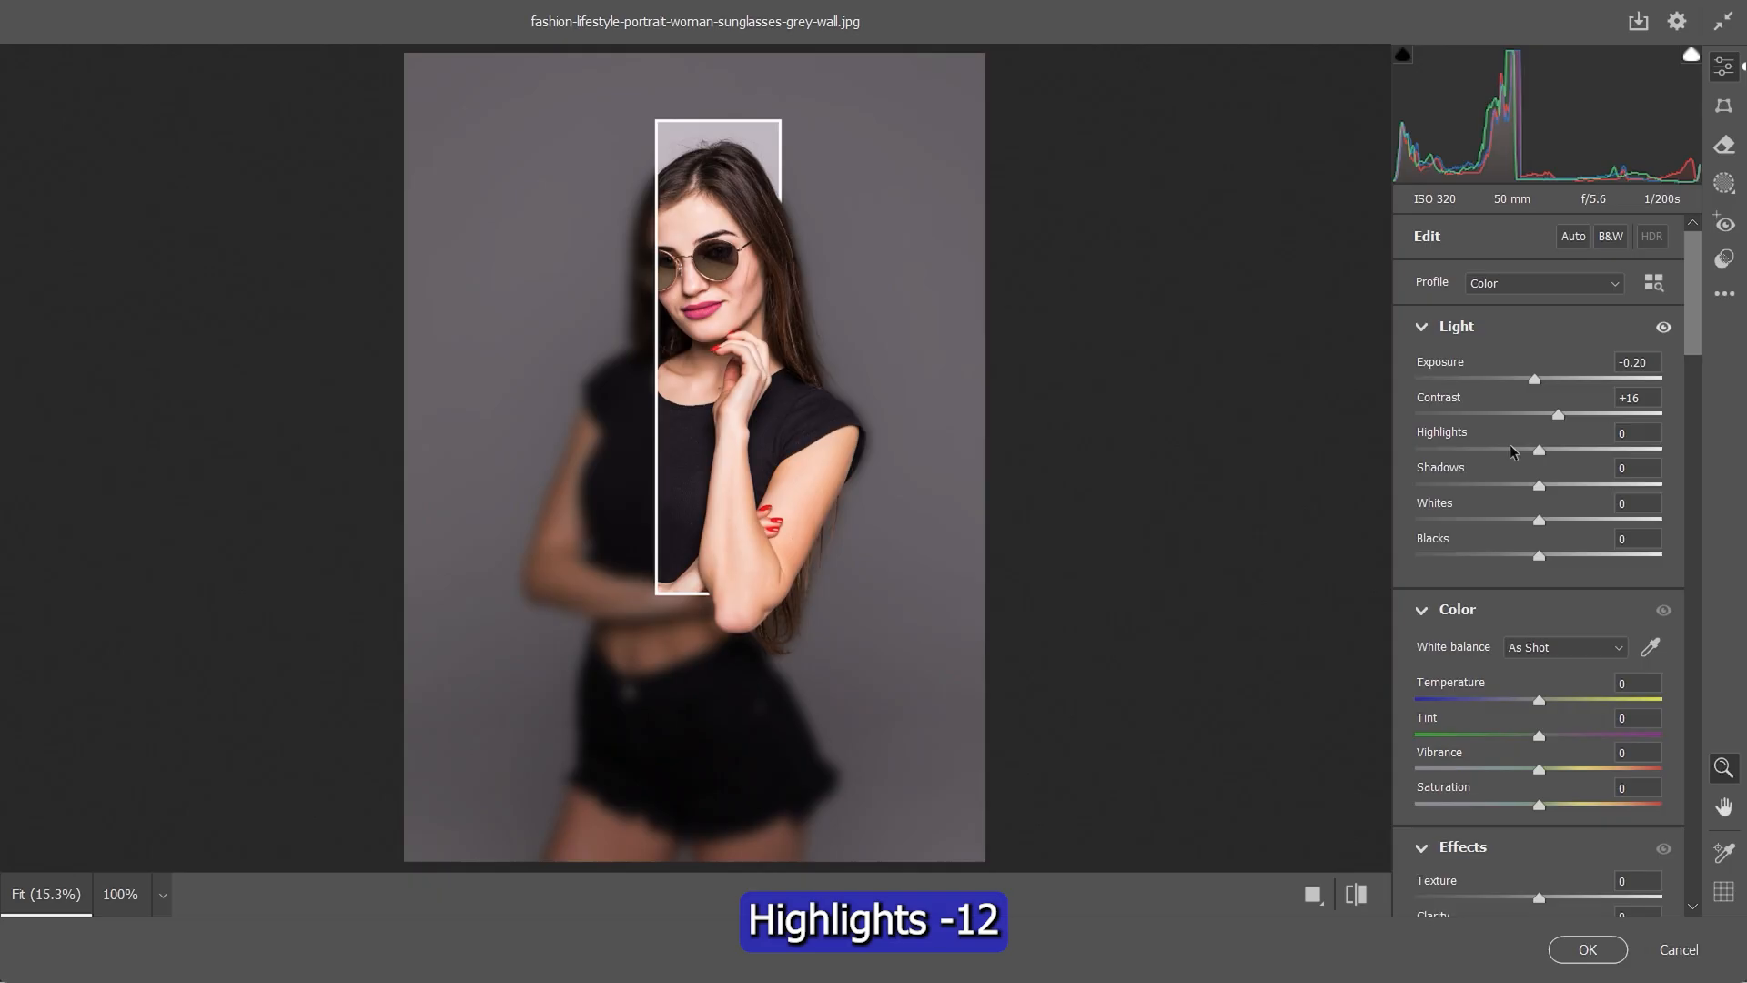
drag(1540, 453, 1527, 453)
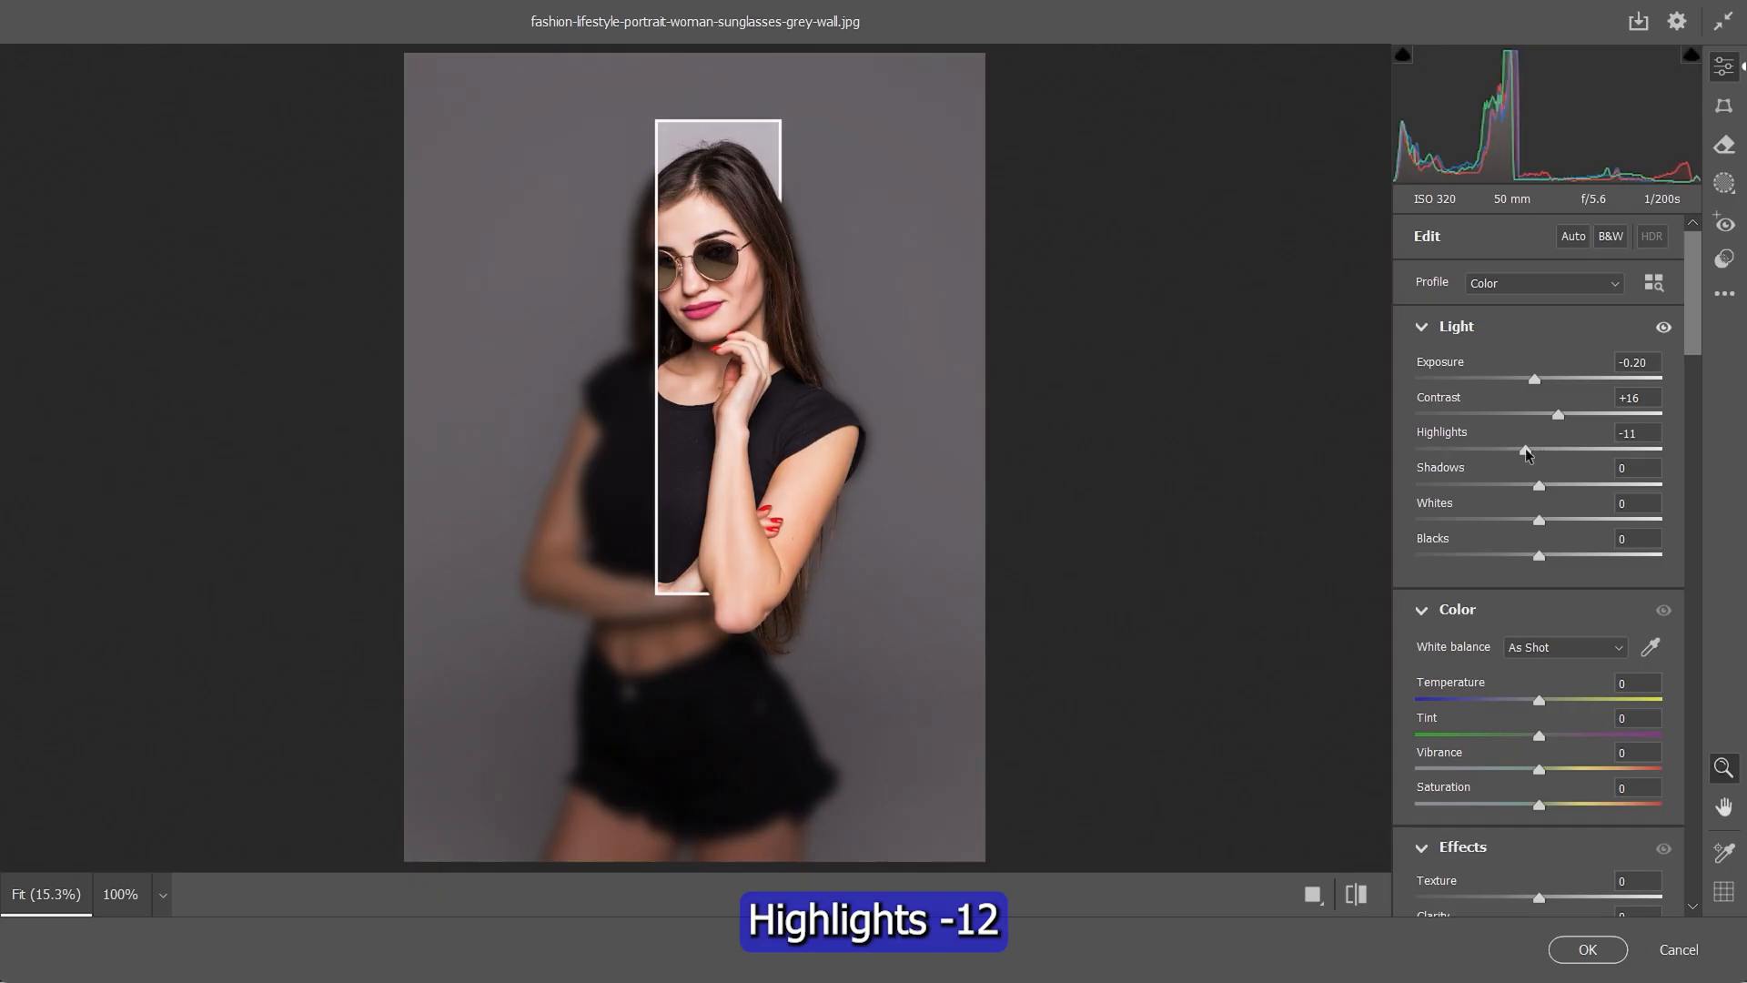
Step: Set the Camera Raw clarity to +15 and vignette to -30, and apply the filter
drag(1692, 338, 1691, 383)
drag(1540, 673, 1558, 673)
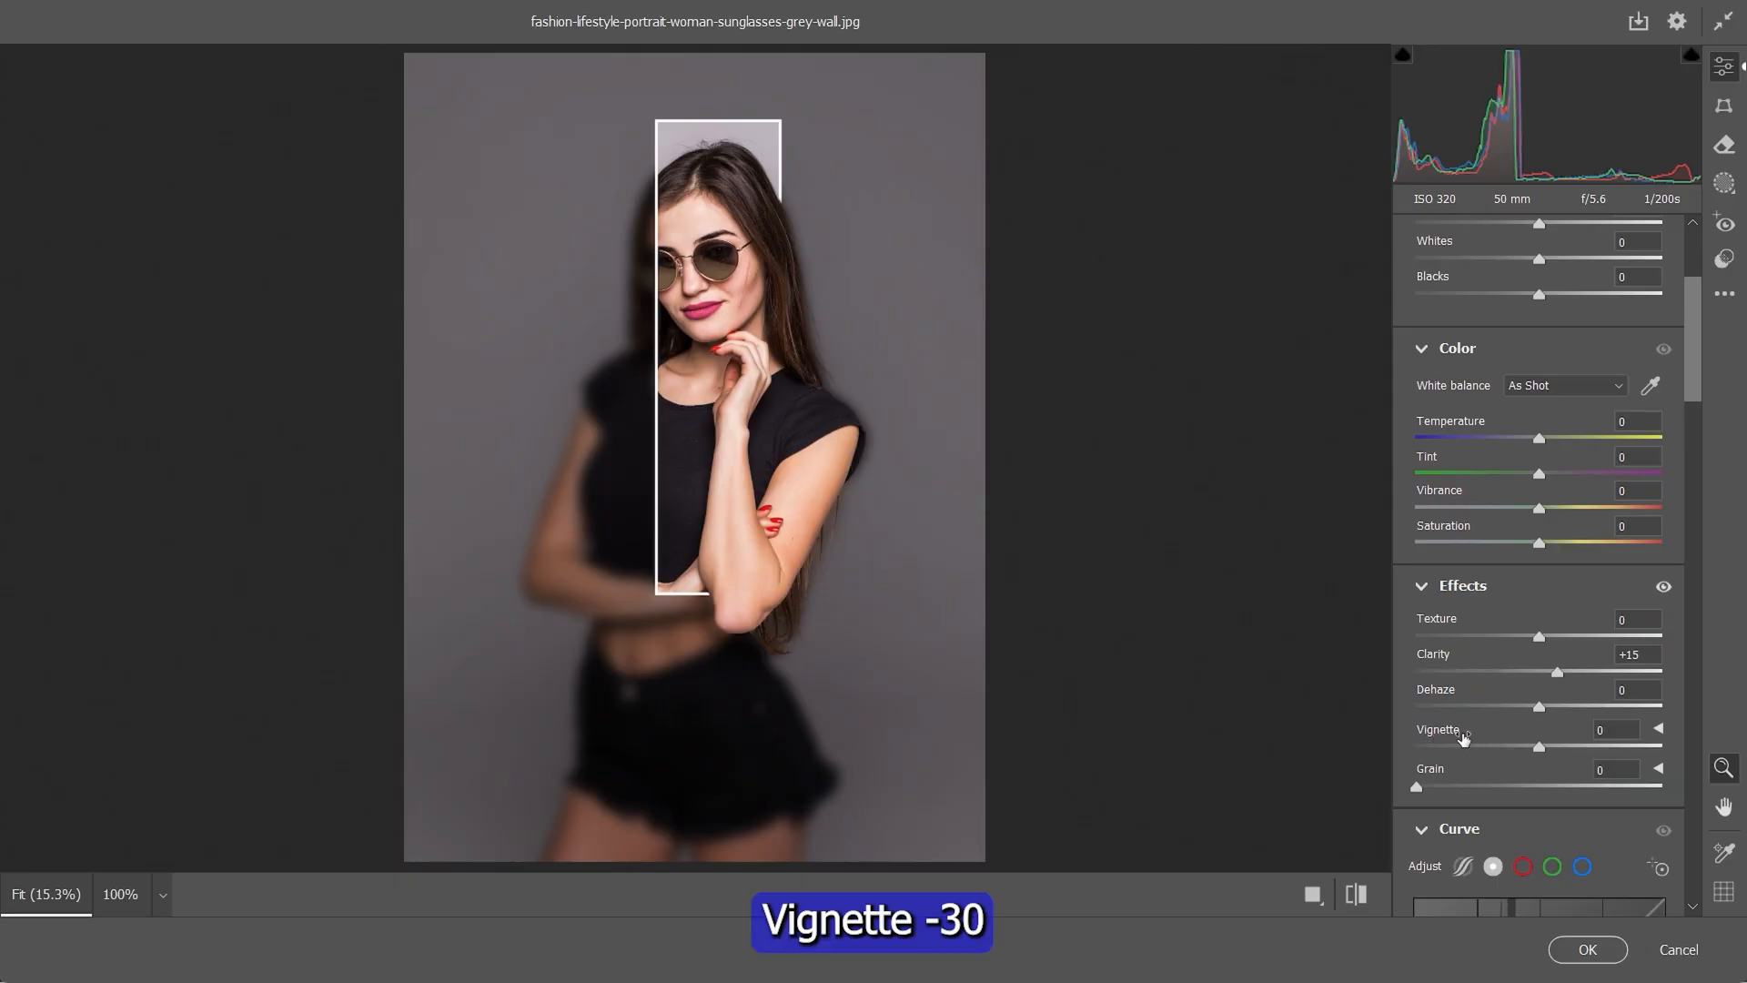
drag(1538, 747, 1504, 746)
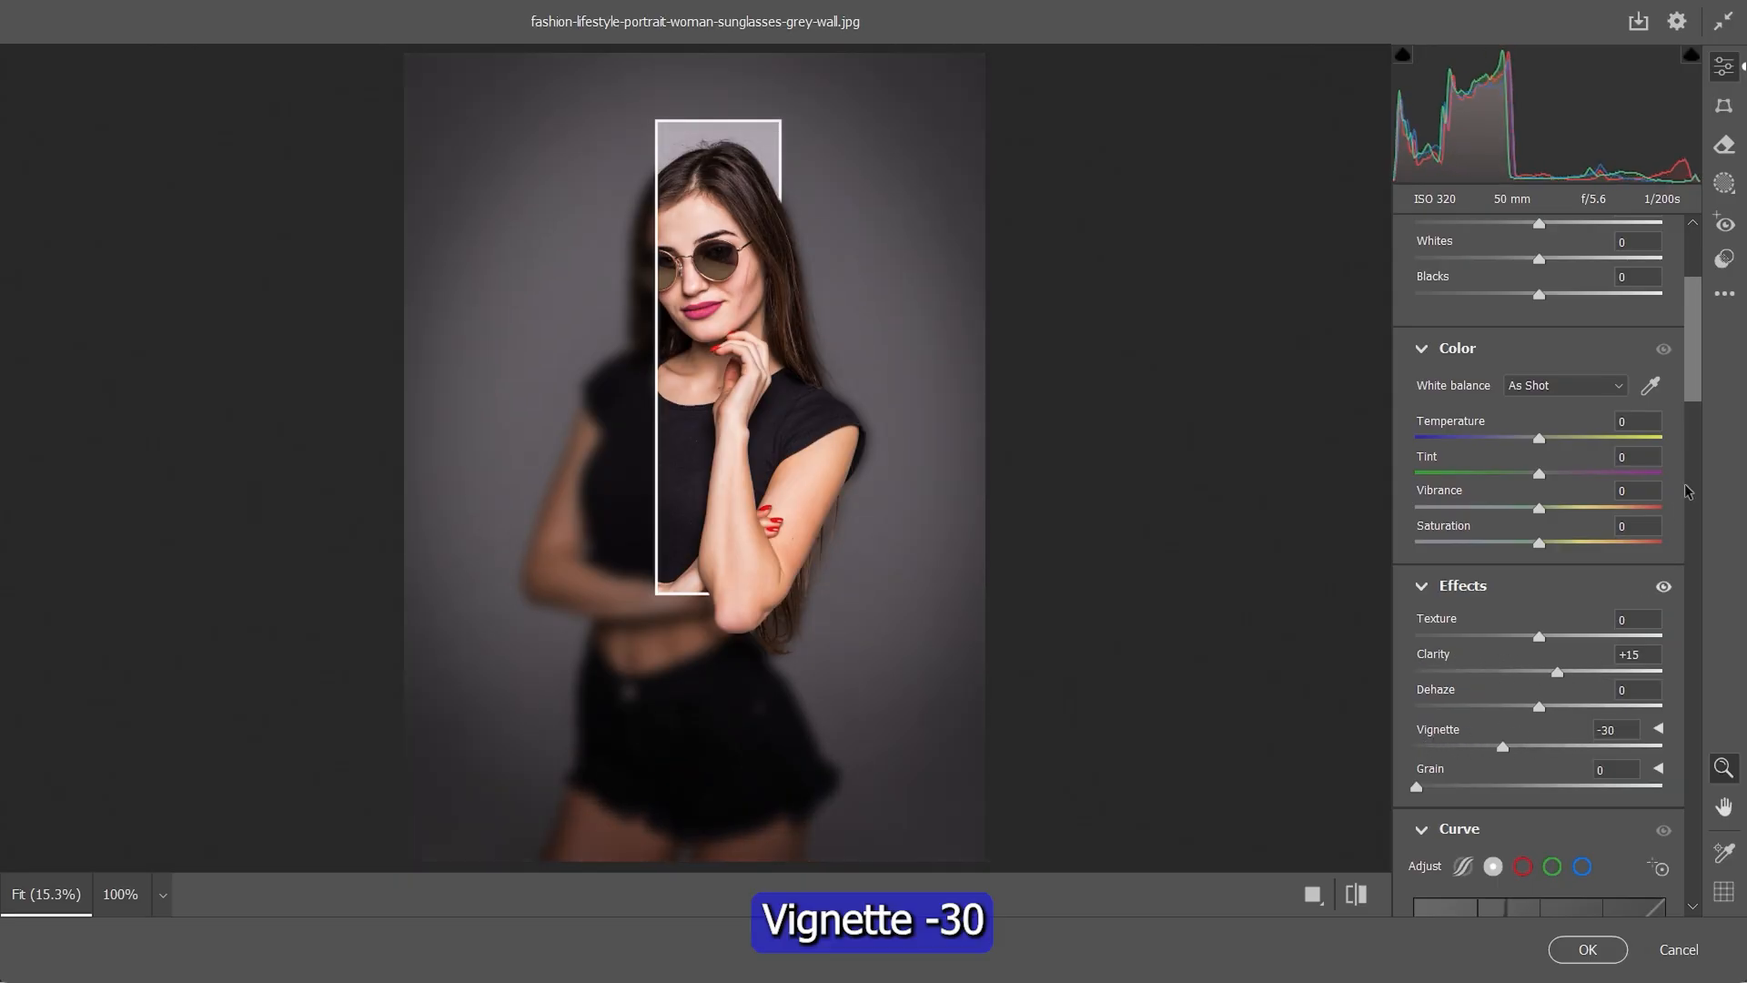
click(1586, 951)
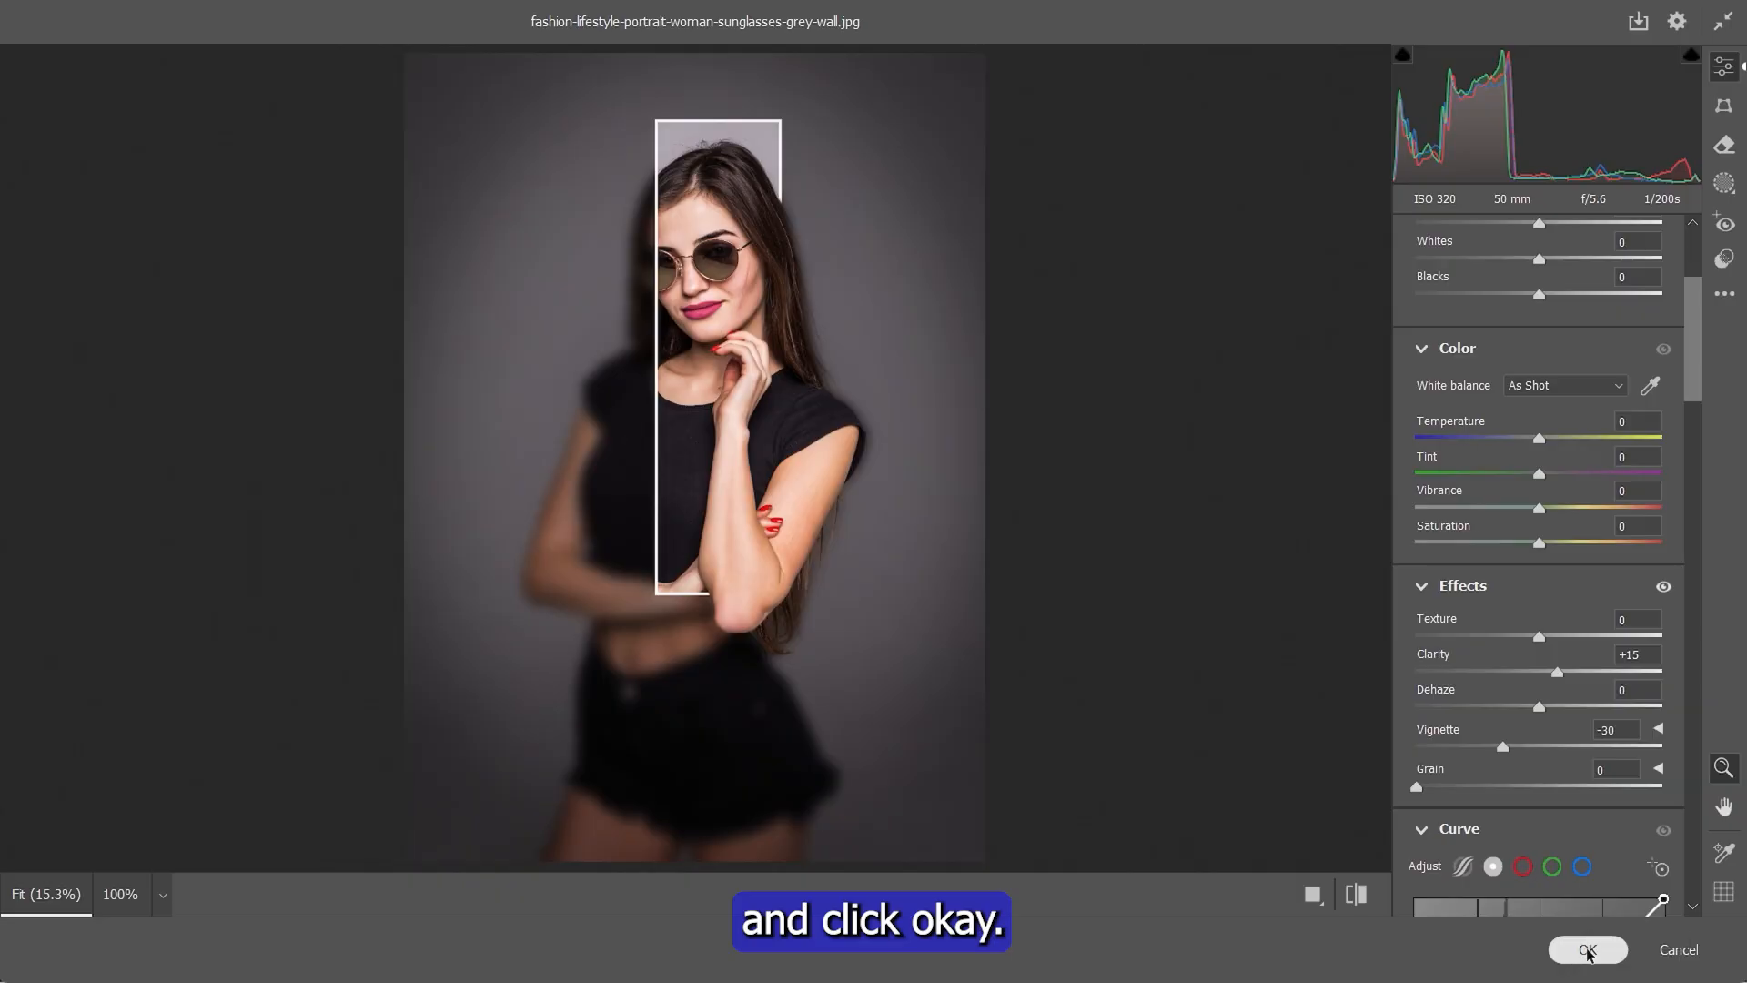
Step: Place Plus.png from the Social Media Post folder, scaled down to a small symbol in the canvas's upper-left corner
key(alt+Tab)
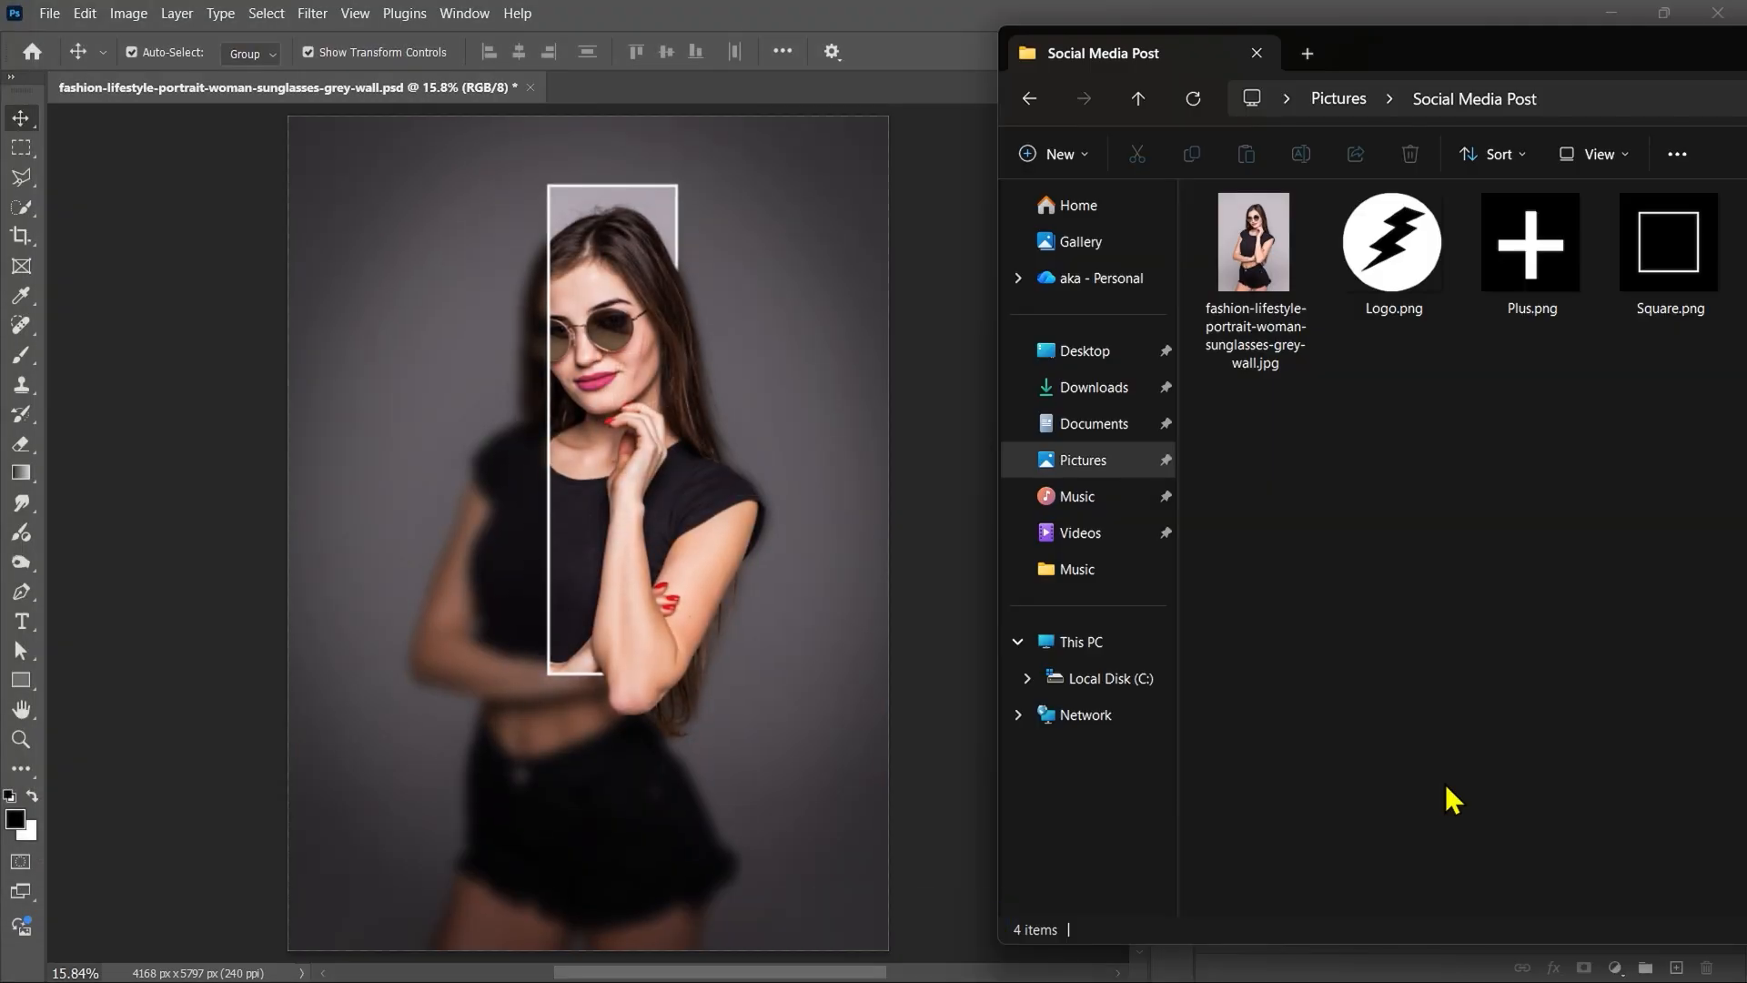
drag(1550, 246, 657, 480)
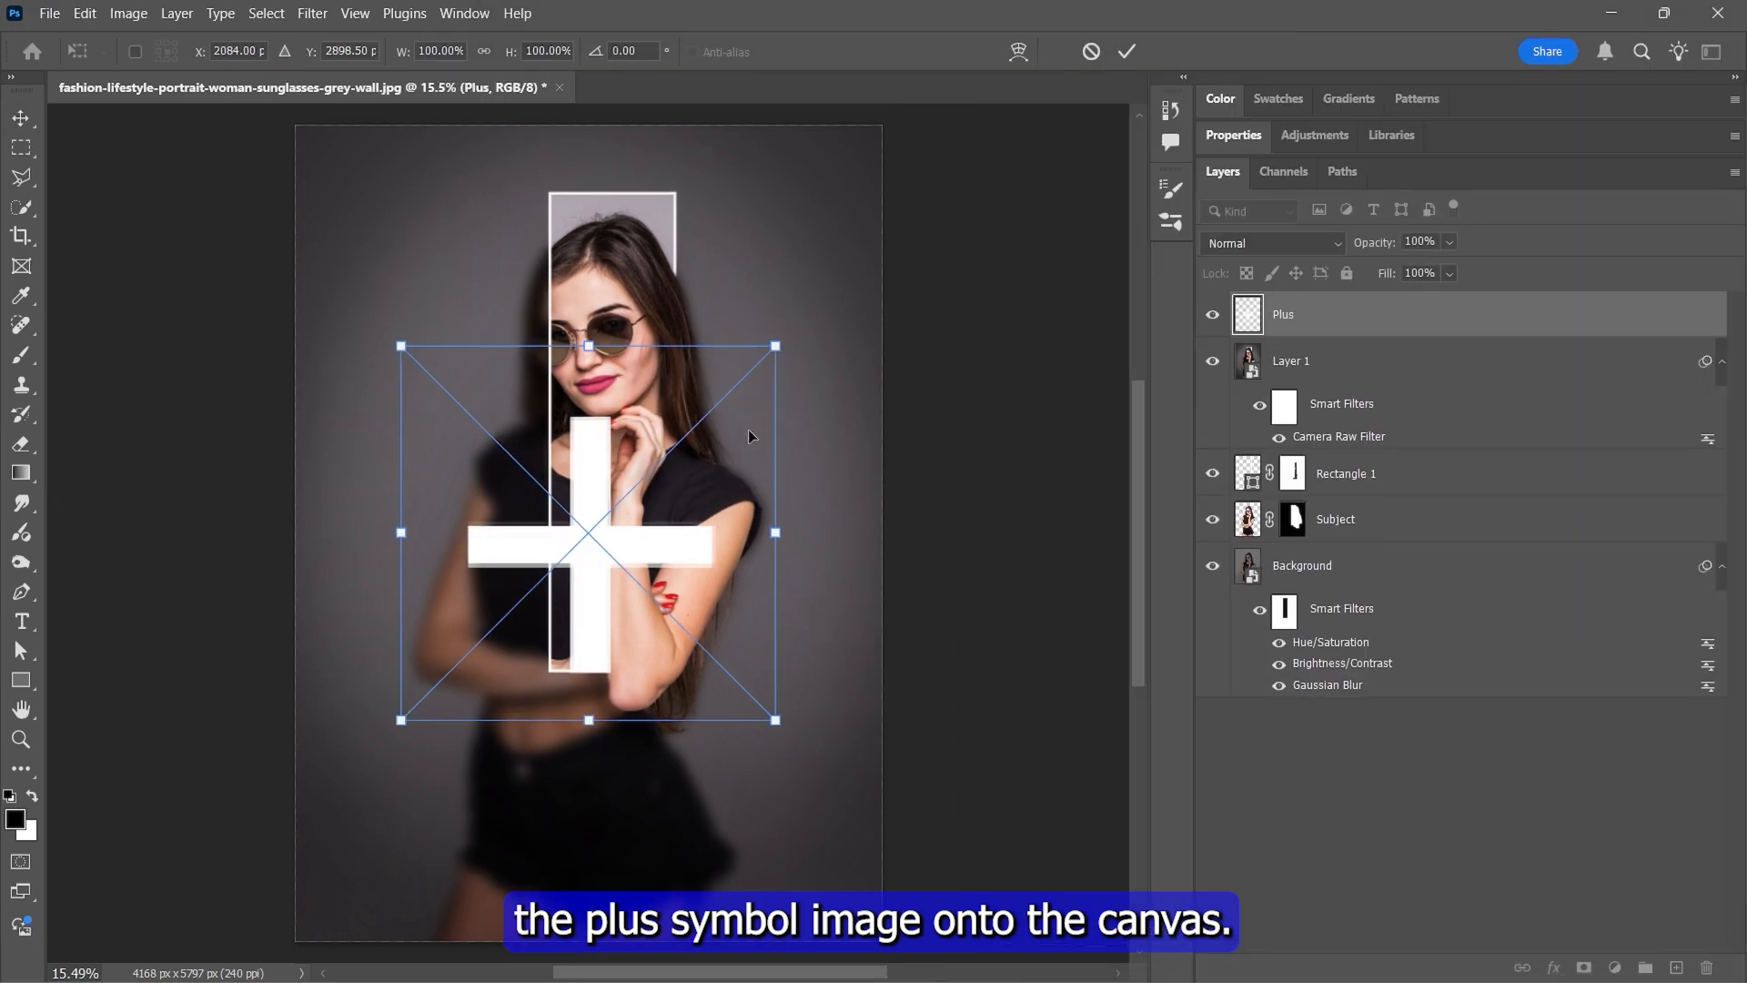
drag(776, 345, 479, 641)
drag(429, 694, 352, 204)
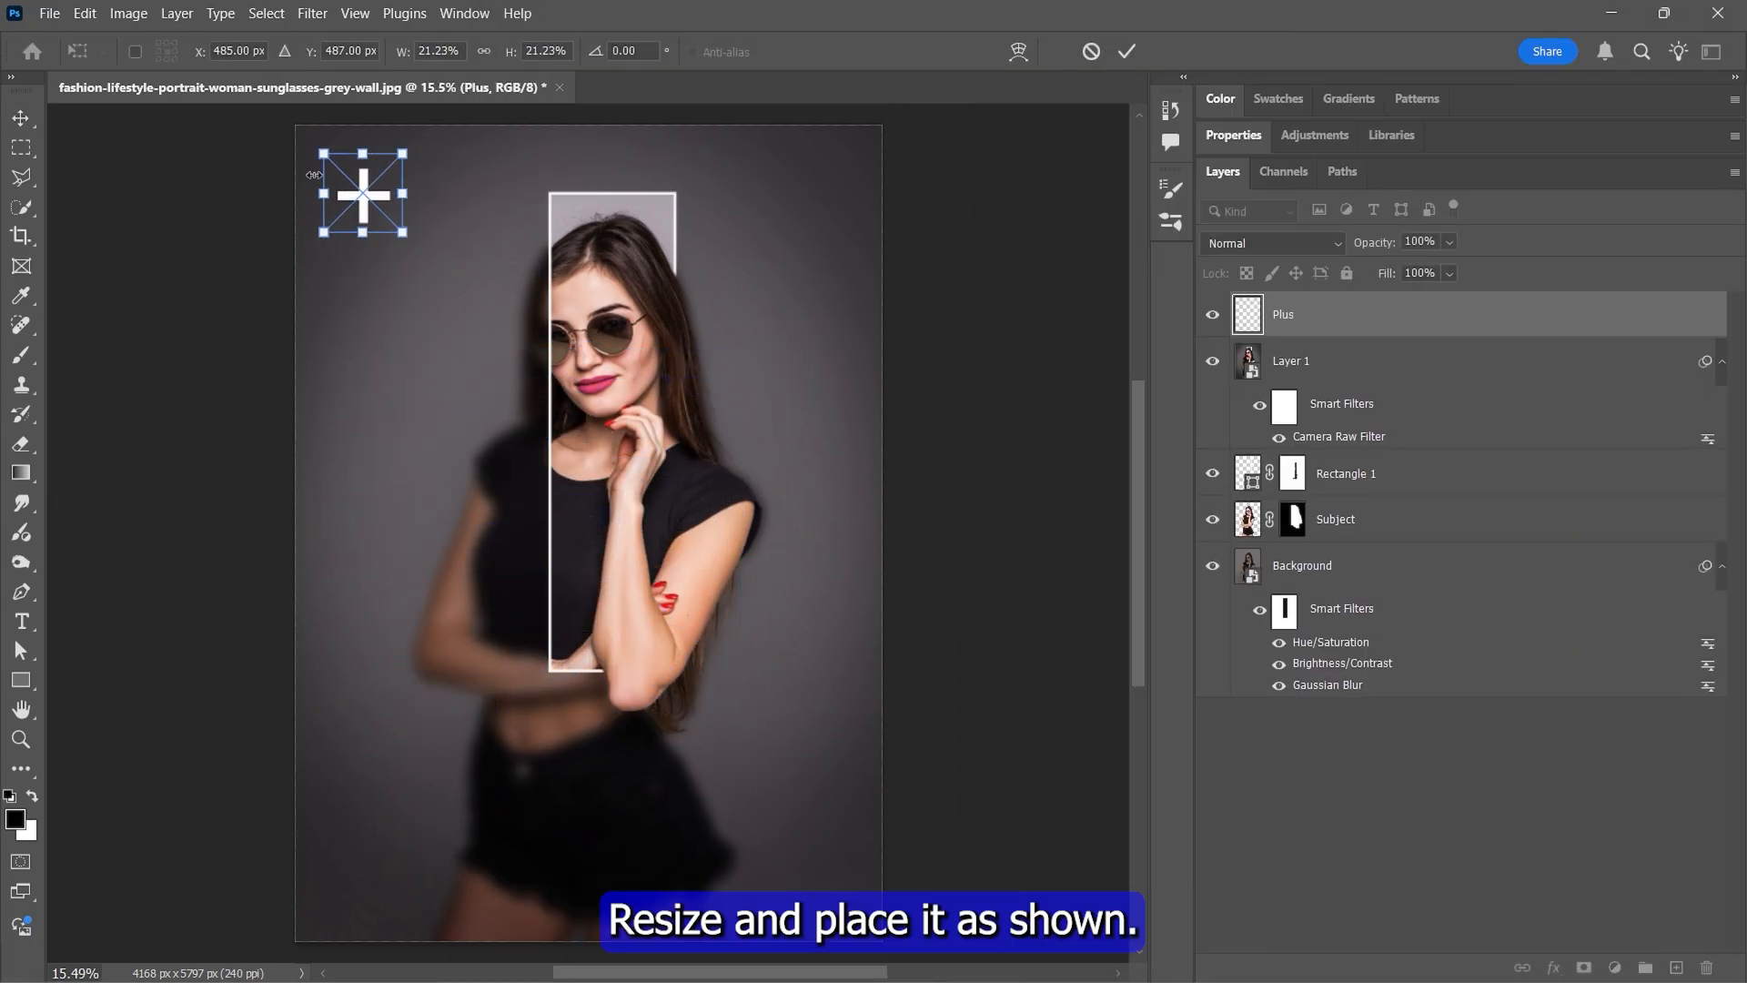
scroll(292, 207, up, 3)
scroll(292, 206, up, 2)
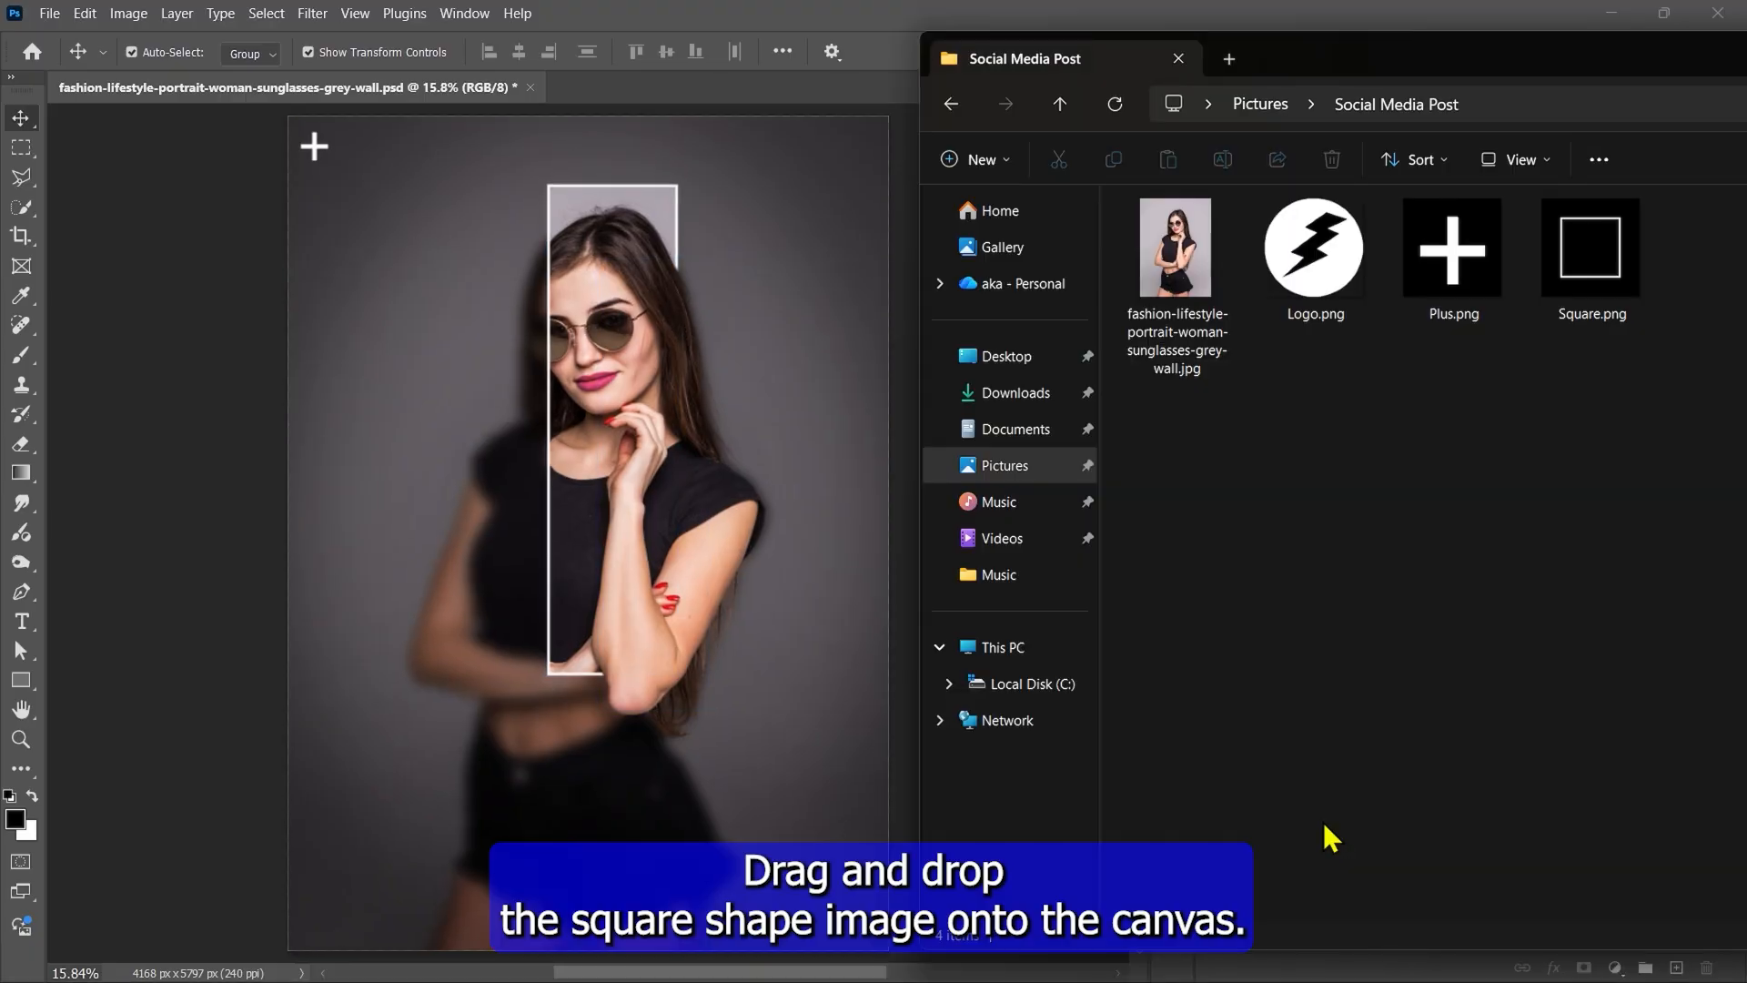
Step: Place Square.png from the Social Media Post folder, scaled down to a small outline in the canvas's lower-right corner
drag(1588, 250, 741, 410)
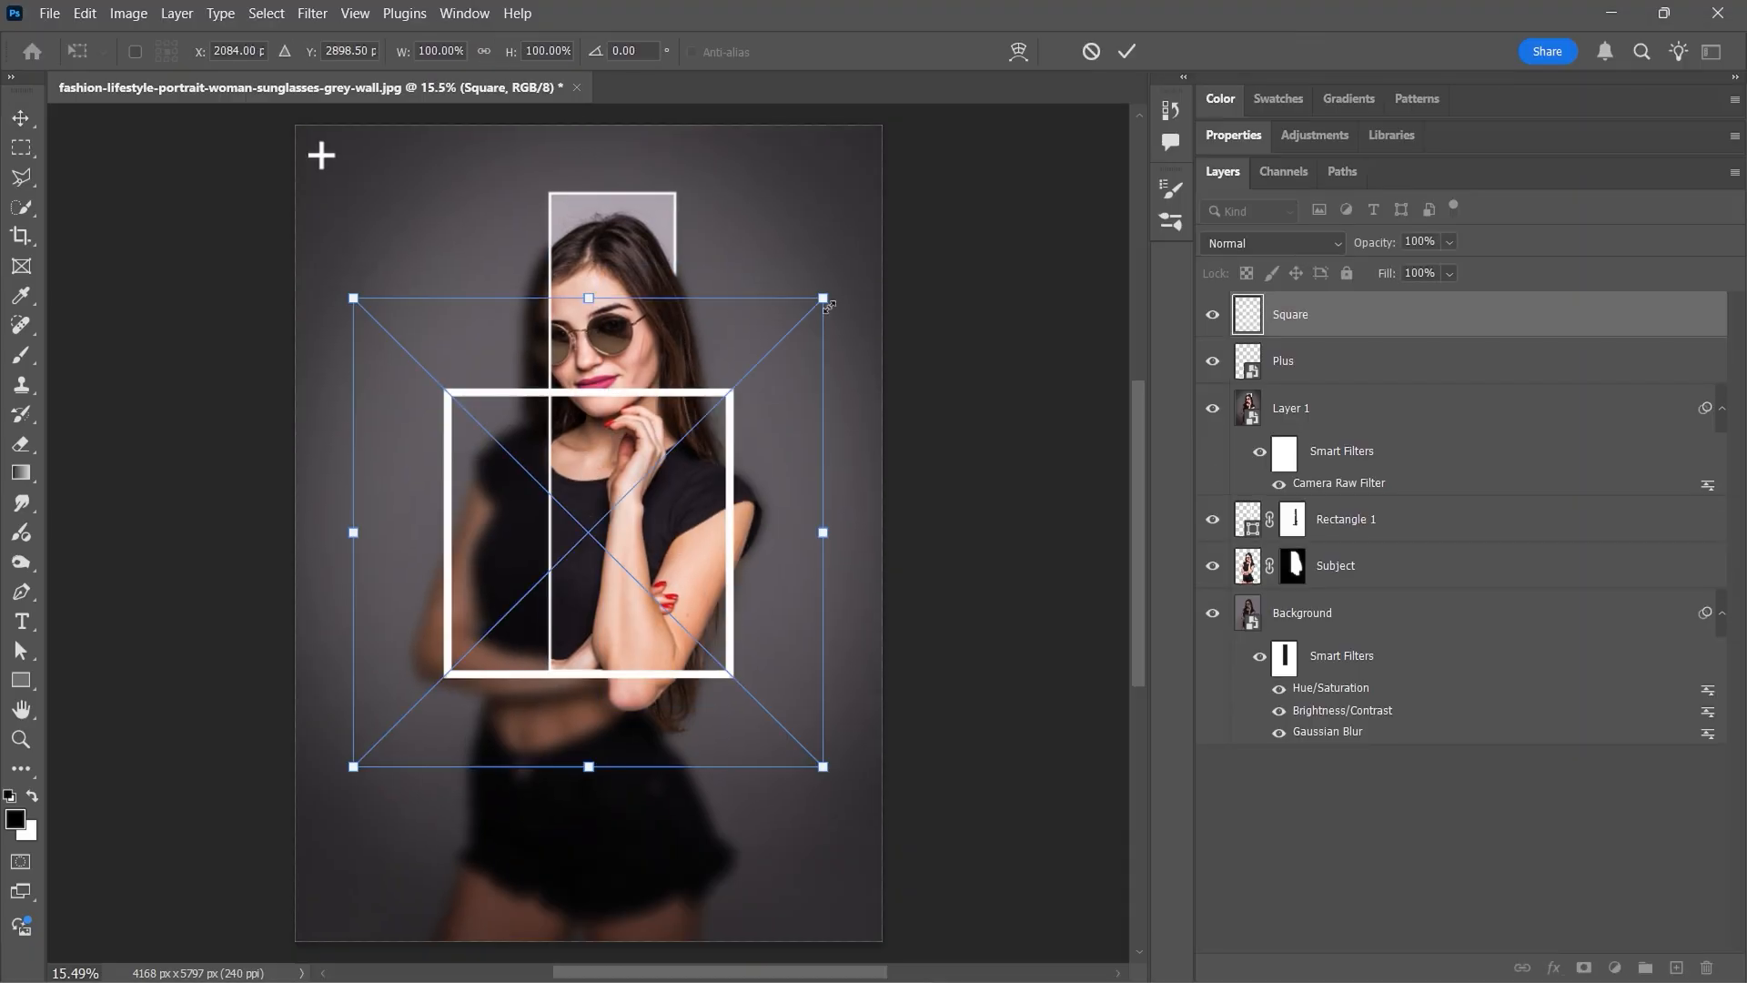
drag(819, 413, 855, 910)
key(Return)
drag(867, 896, 874, 903)
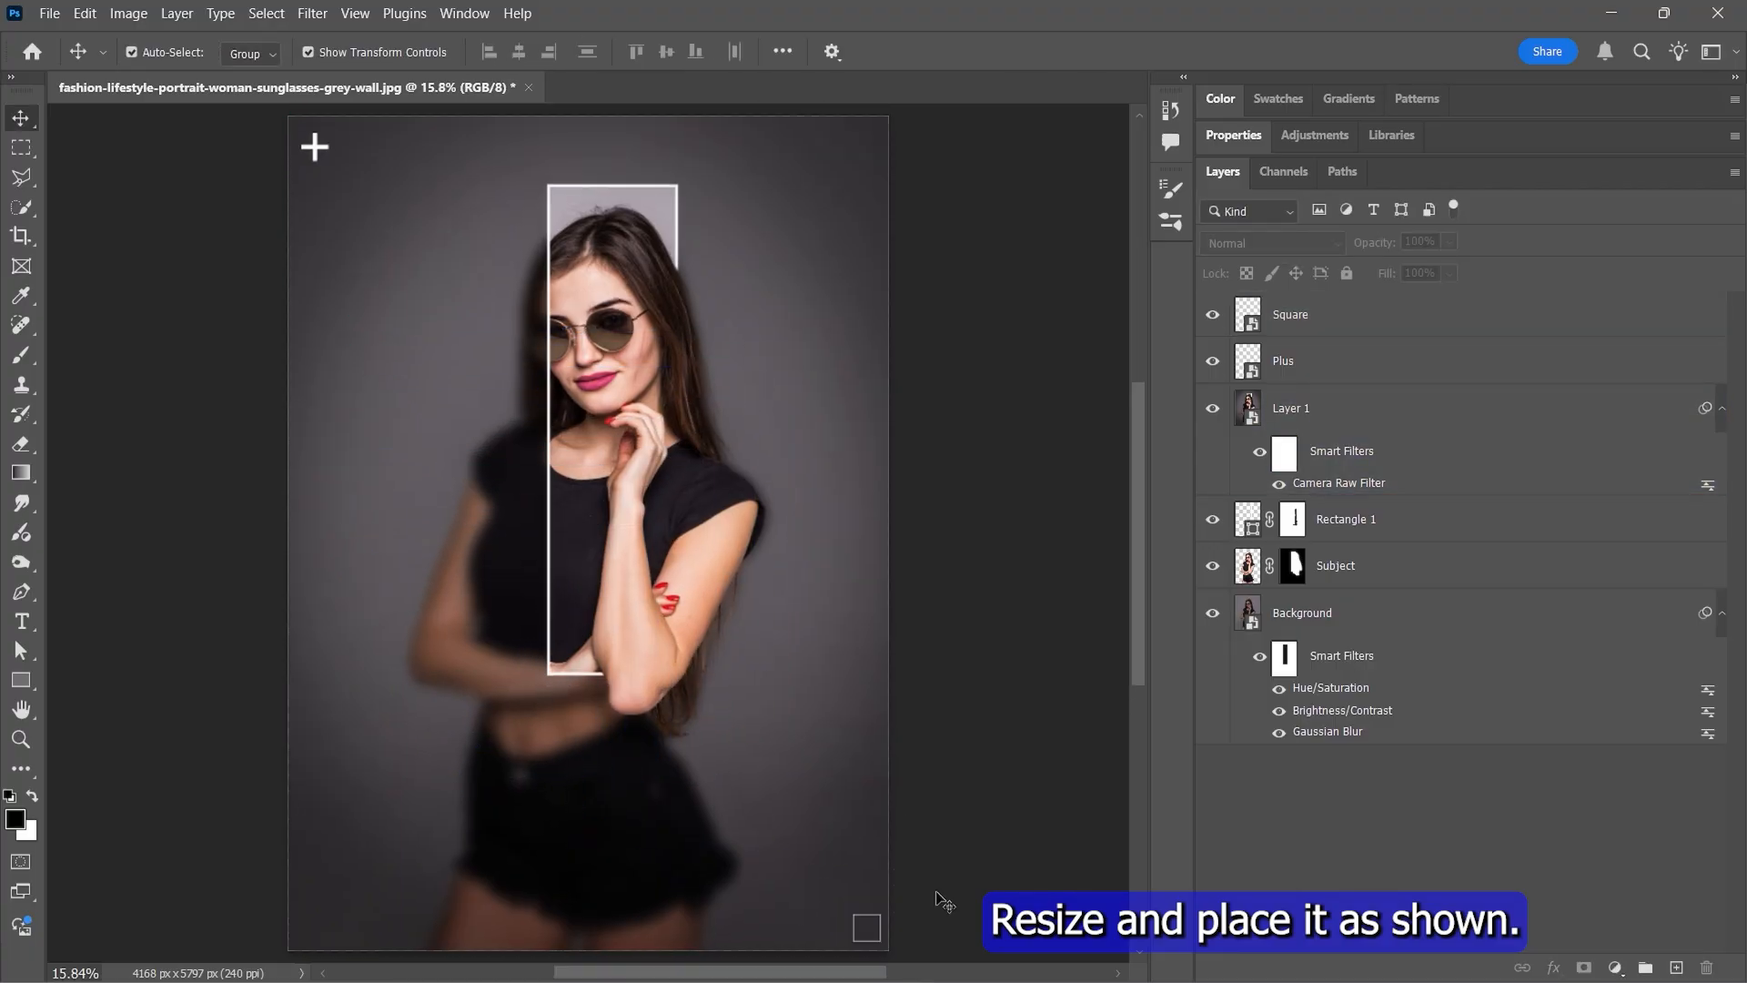
Step: Add a white 4 px outside stroke to the Square layer, and collapse the effect and filter lists of all layers
double_click(1348, 316)
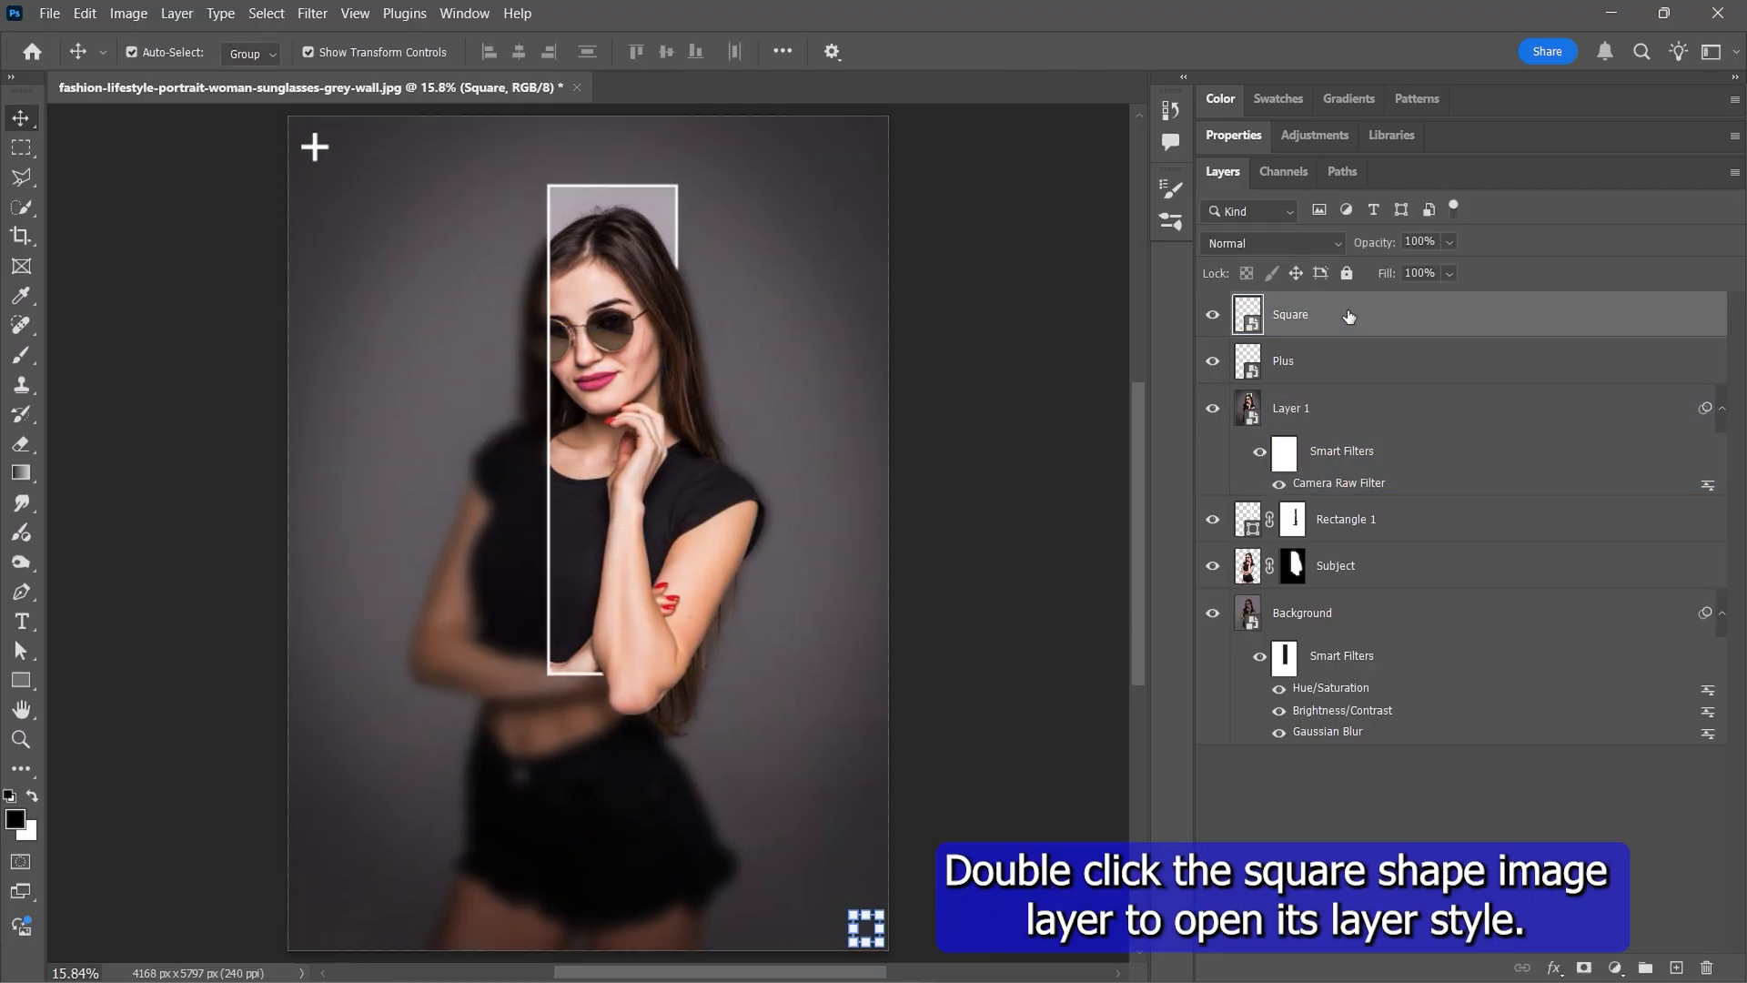
drag(1035, 182, 1174, 114)
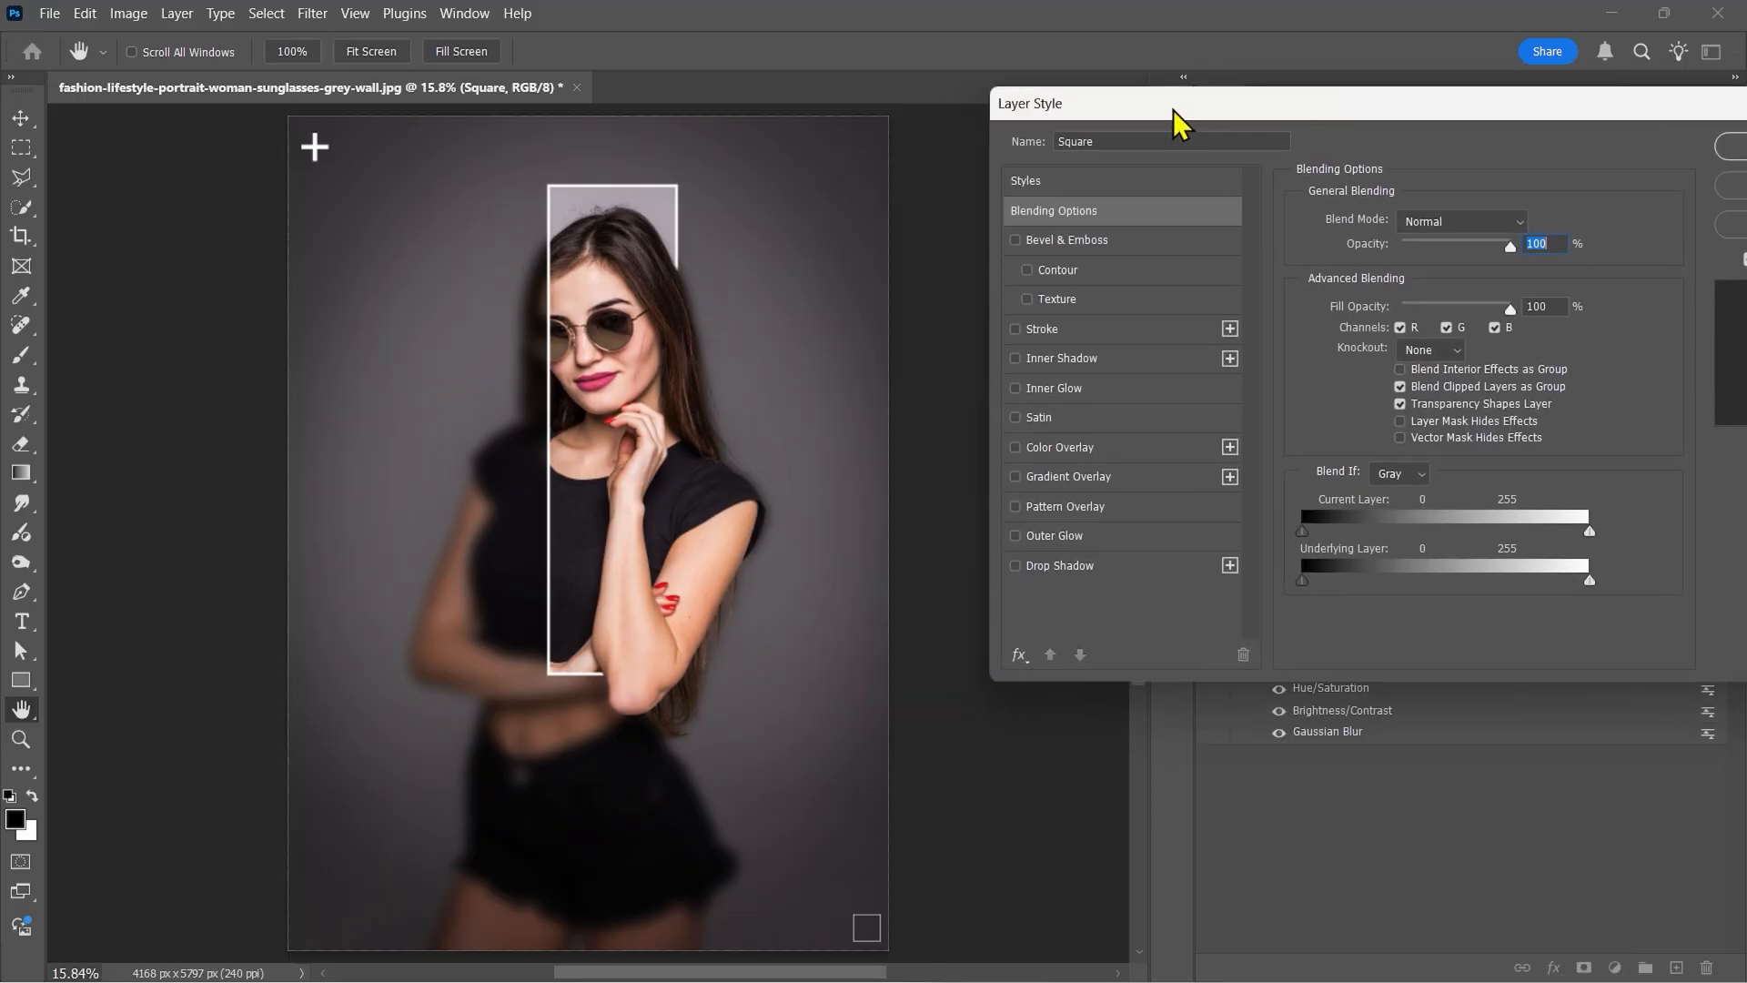
click(1063, 330)
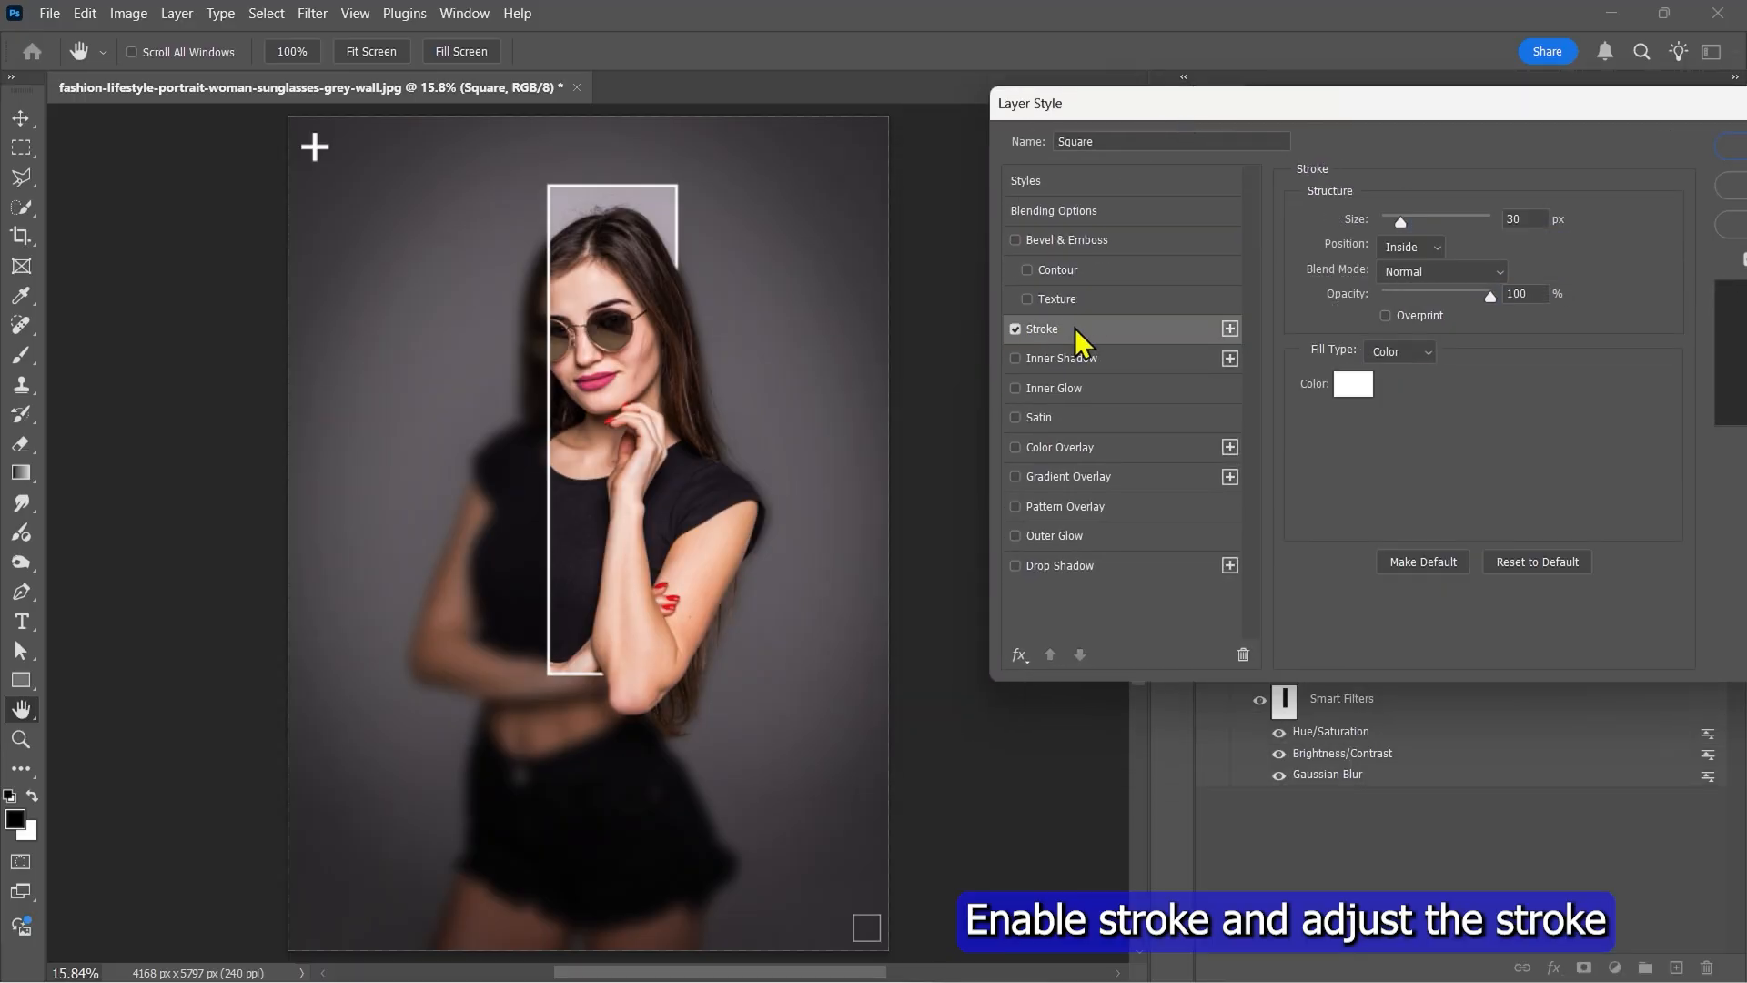
click(1411, 247)
click(1407, 267)
double_click(1522, 218)
text(3)
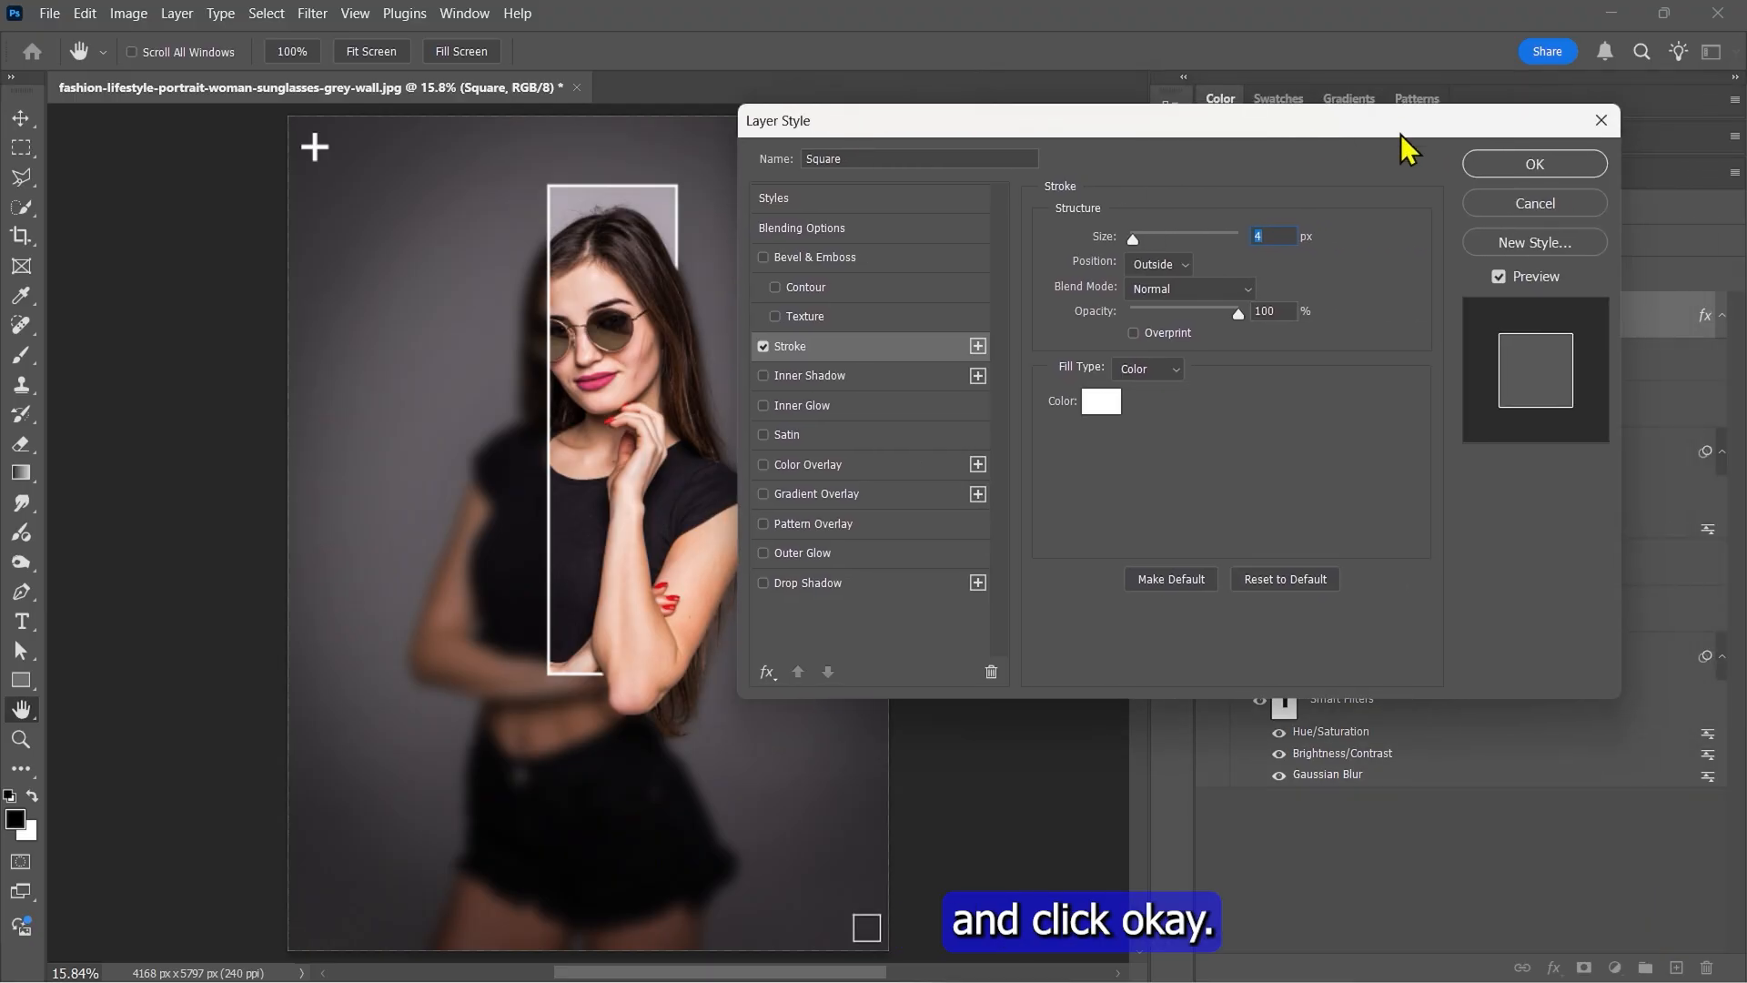
click(1503, 164)
click(1314, 848)
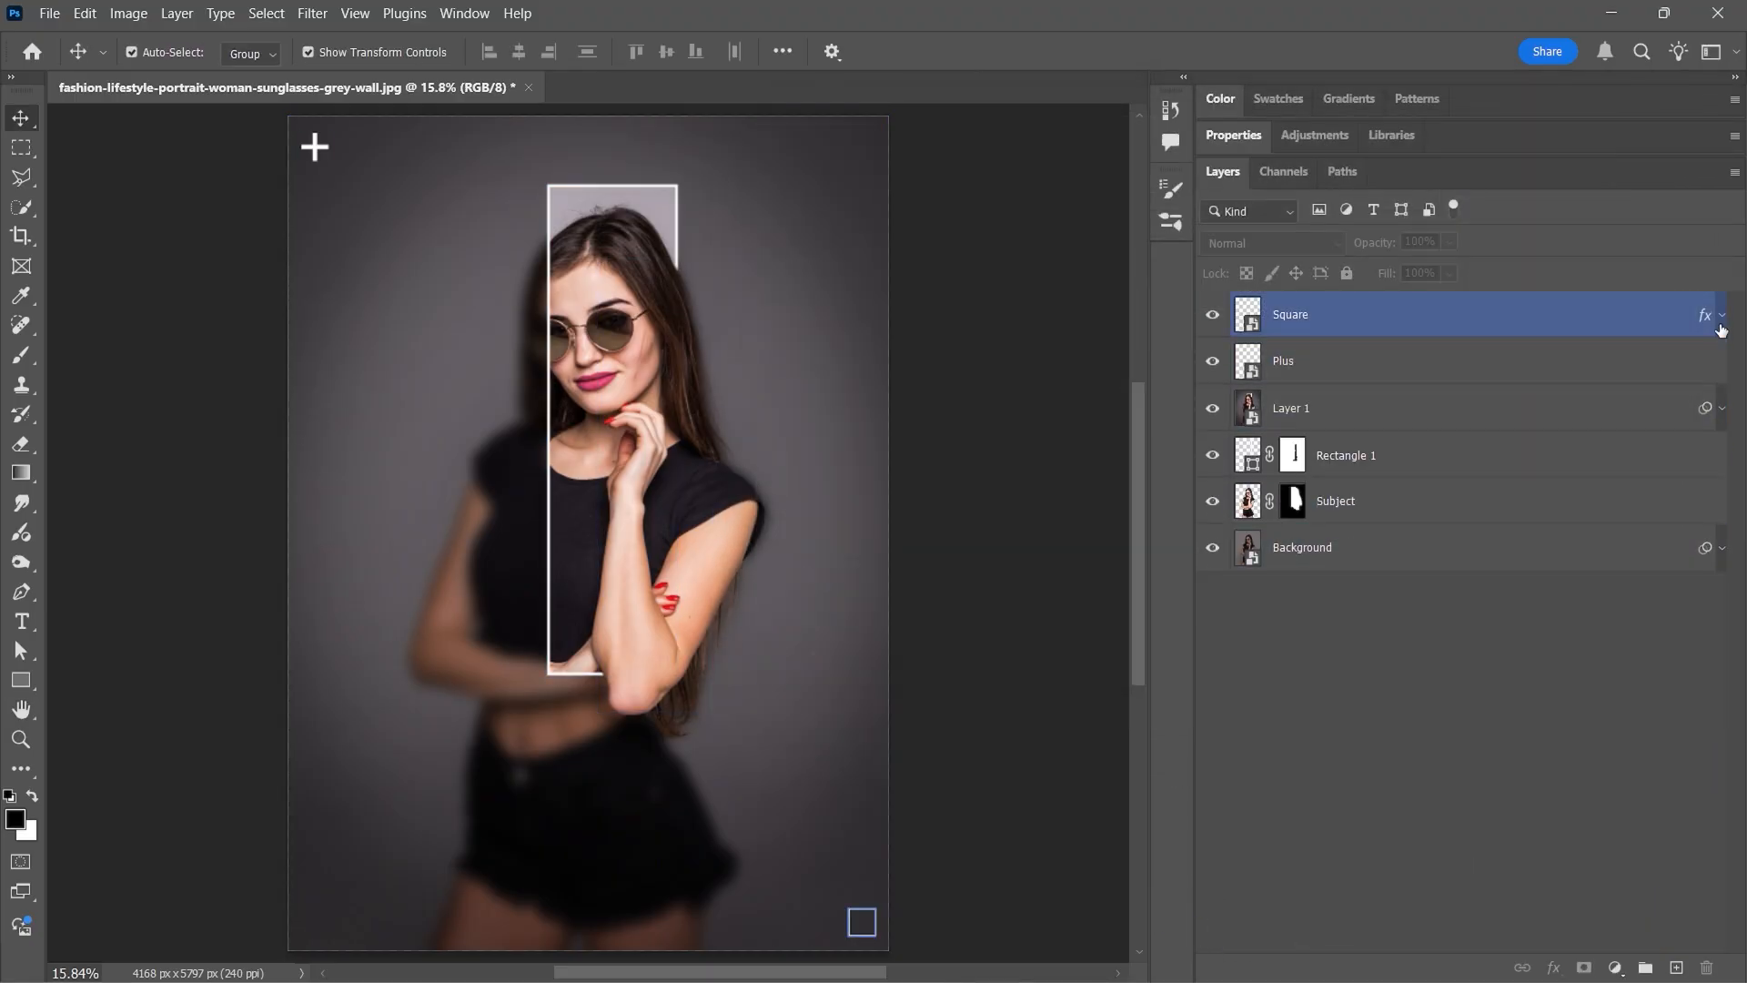
click(1398, 724)
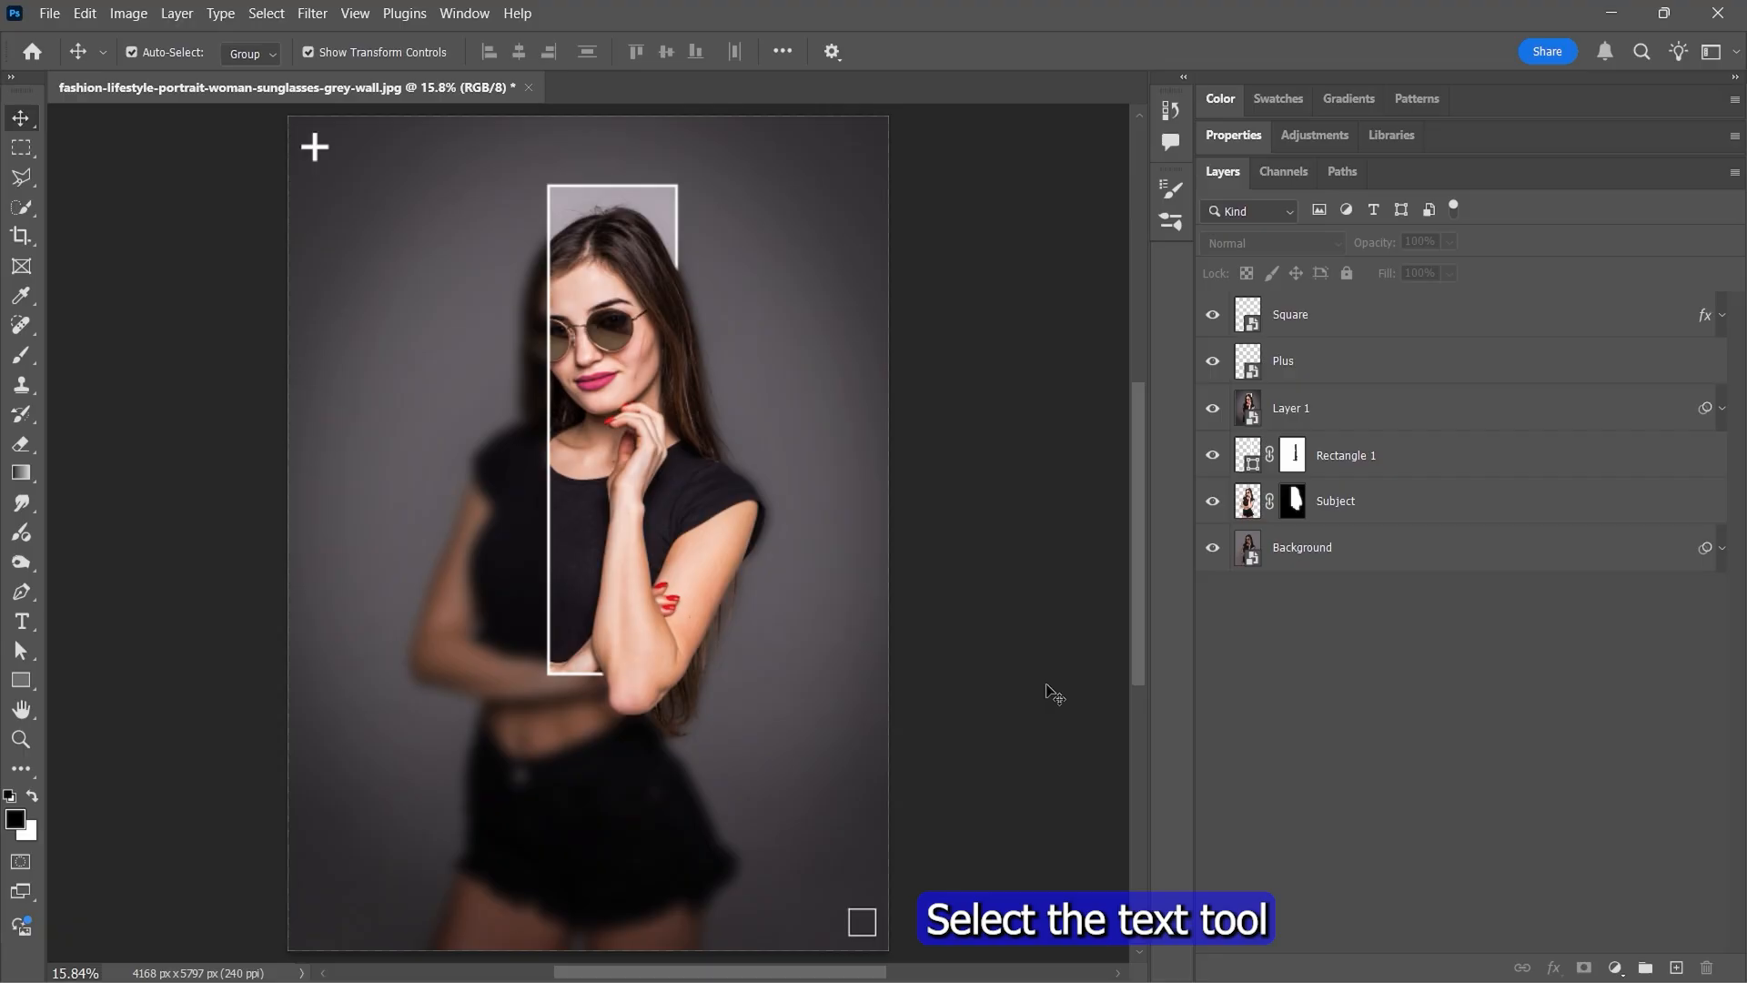
Step: Add a text layer in the canvas's left half reading "VISION" and, on a second line, "DEFINES DIRECTION" in Bebas Neue Regular
click(21, 624)
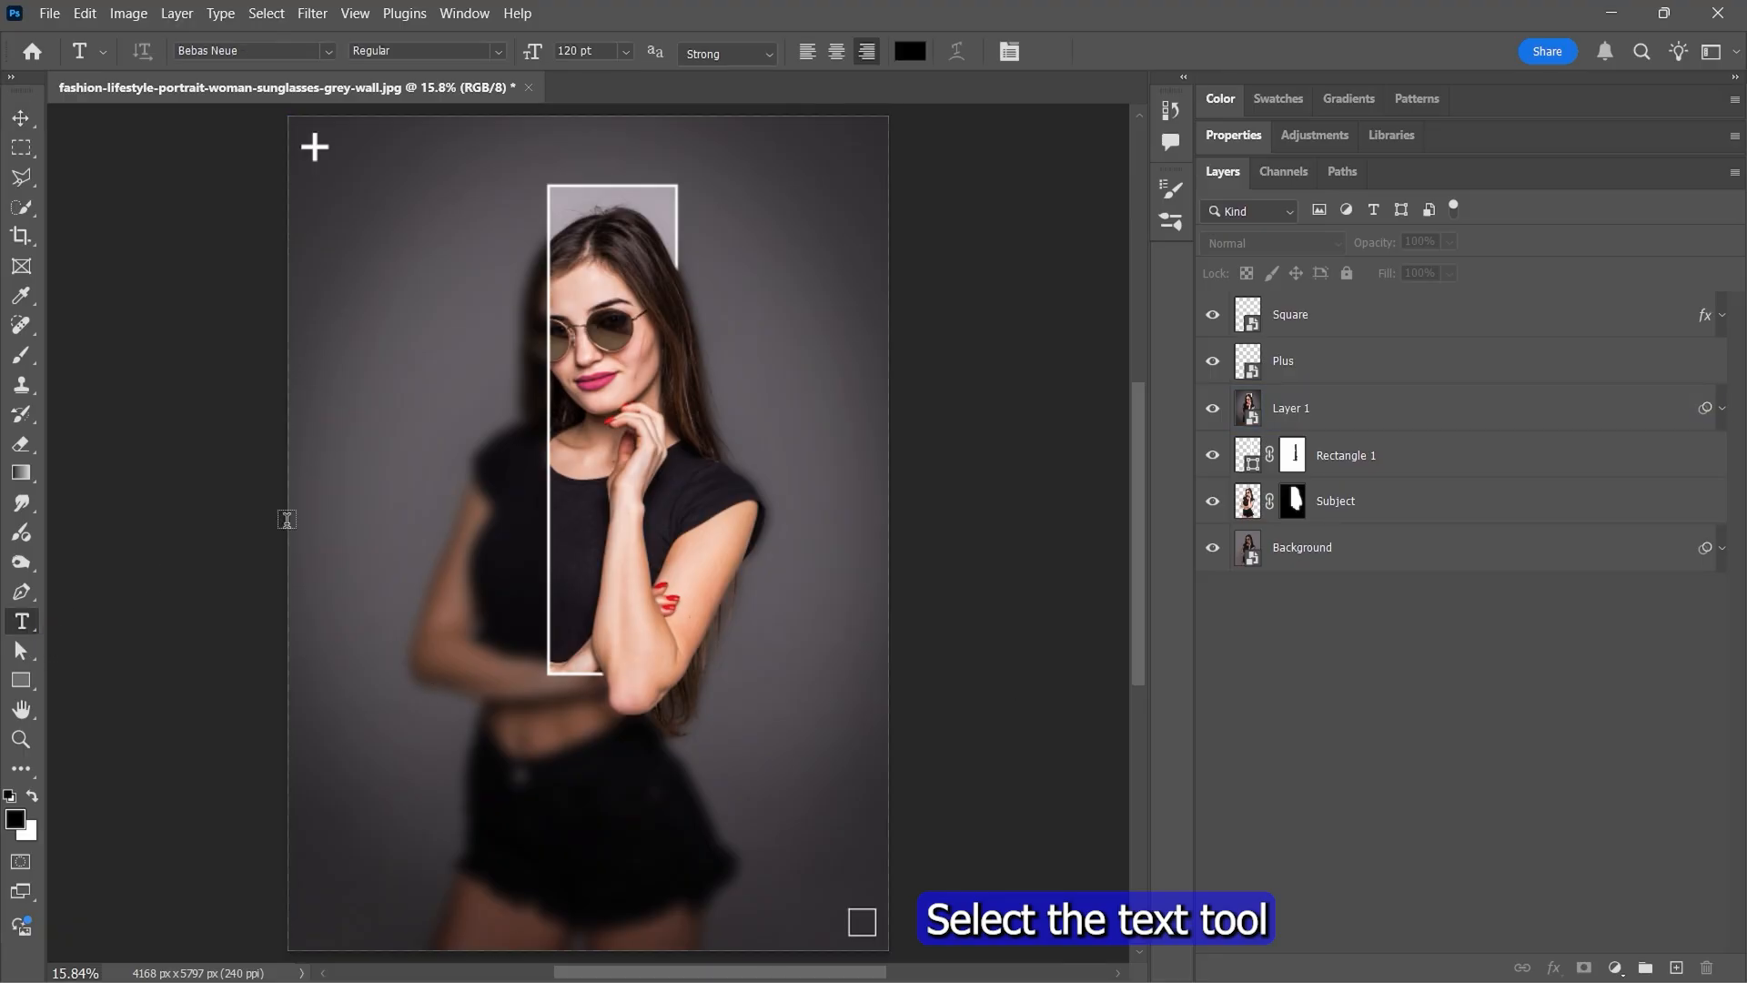
click(399, 304)
drag(391, 225, 533, 222)
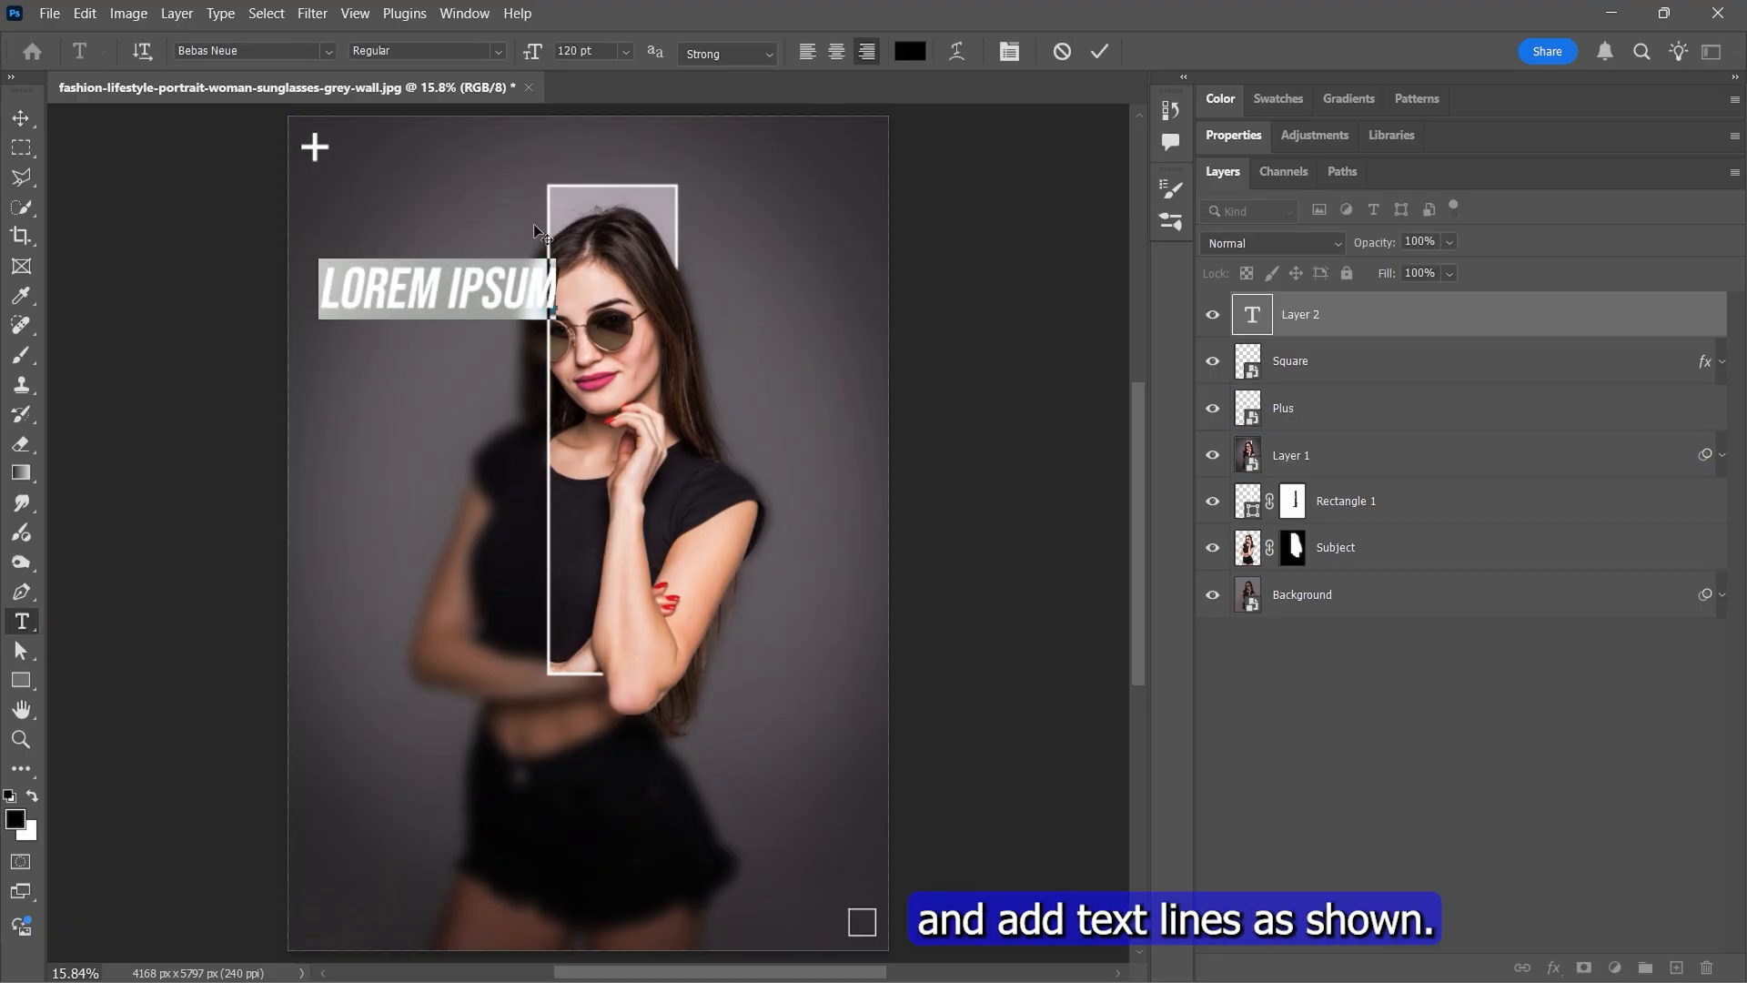
text(VISION)
key(Return)
text(DEF)
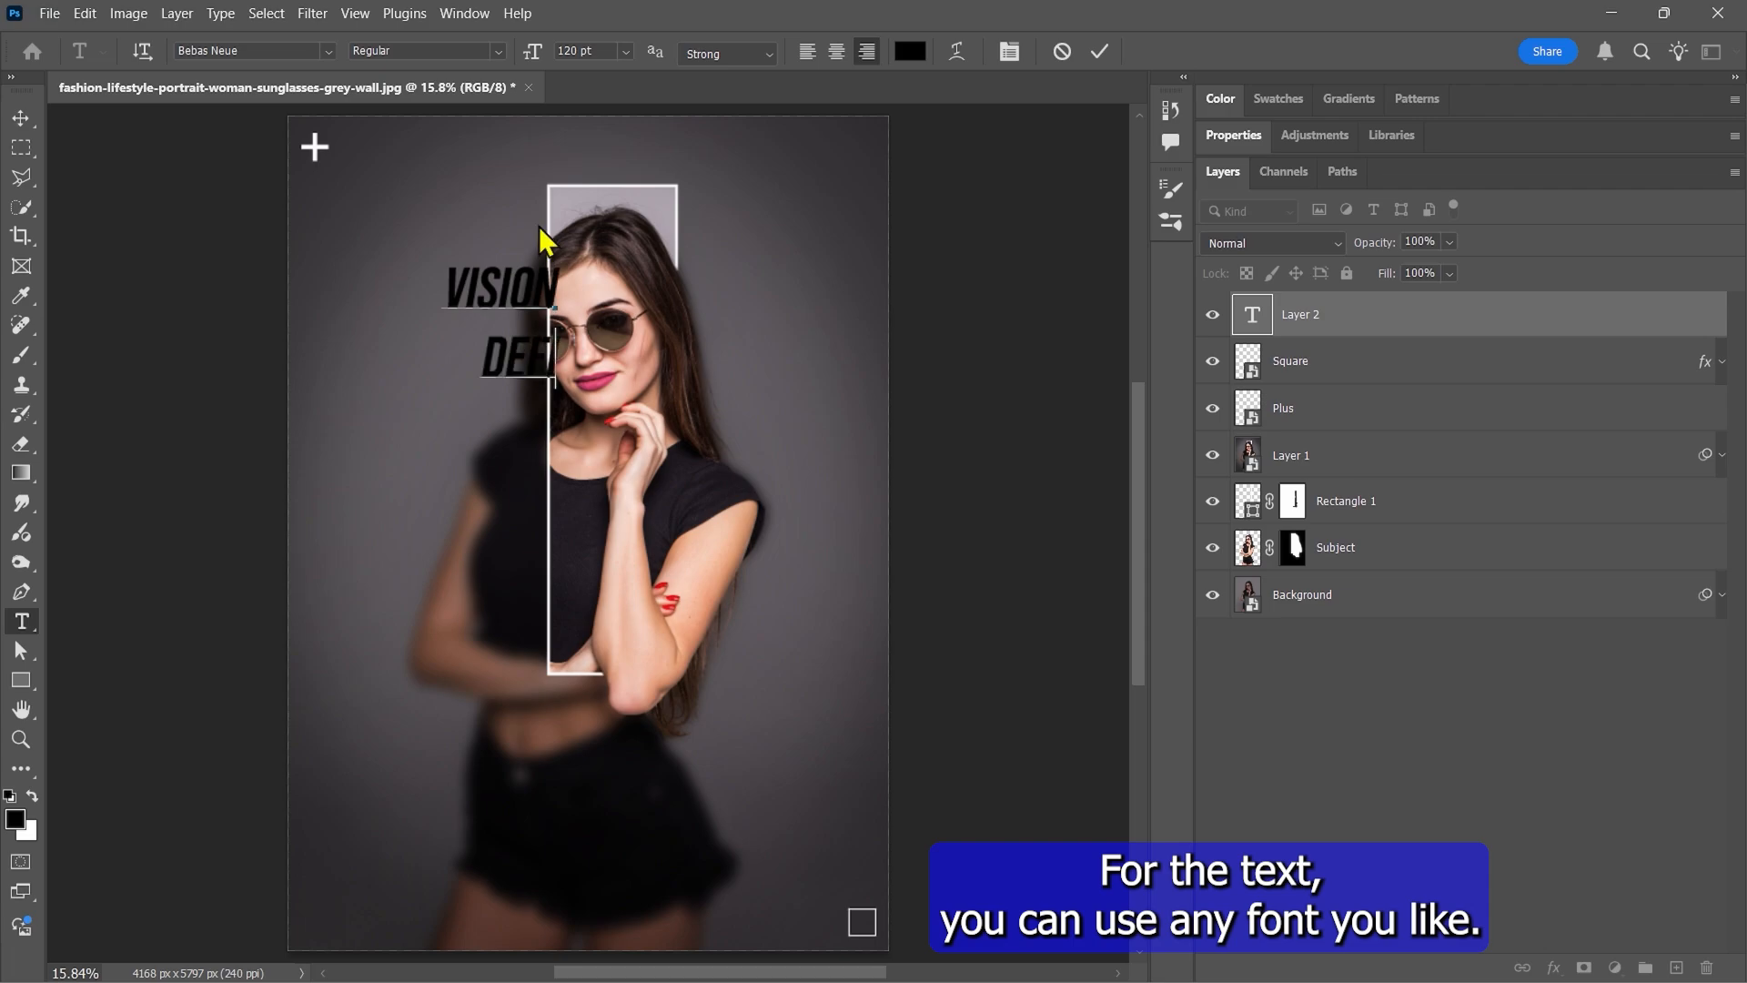
text(INES DIRECTION)
Step: Right-align the headline text and reduce its size to 89 pt for "VISION" and 75 pt for "DEFINES DIRECTION"
key(ctrl+a)
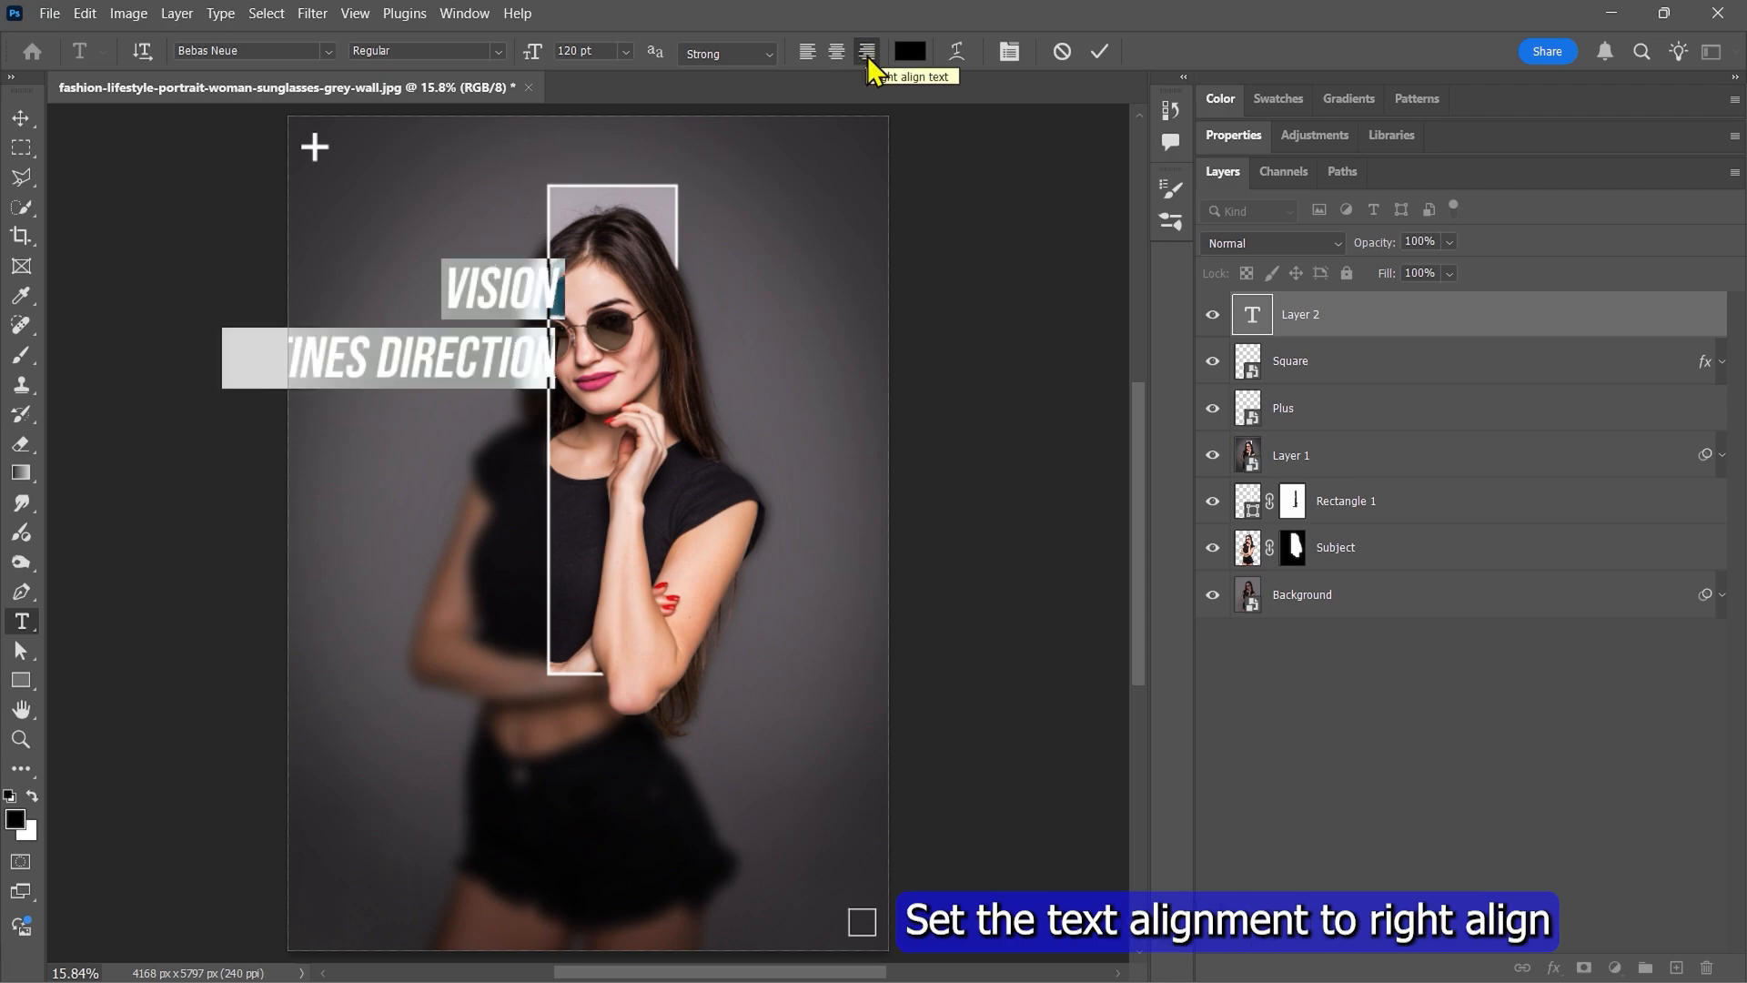
click(867, 52)
scroll(605, 51, down, 20)
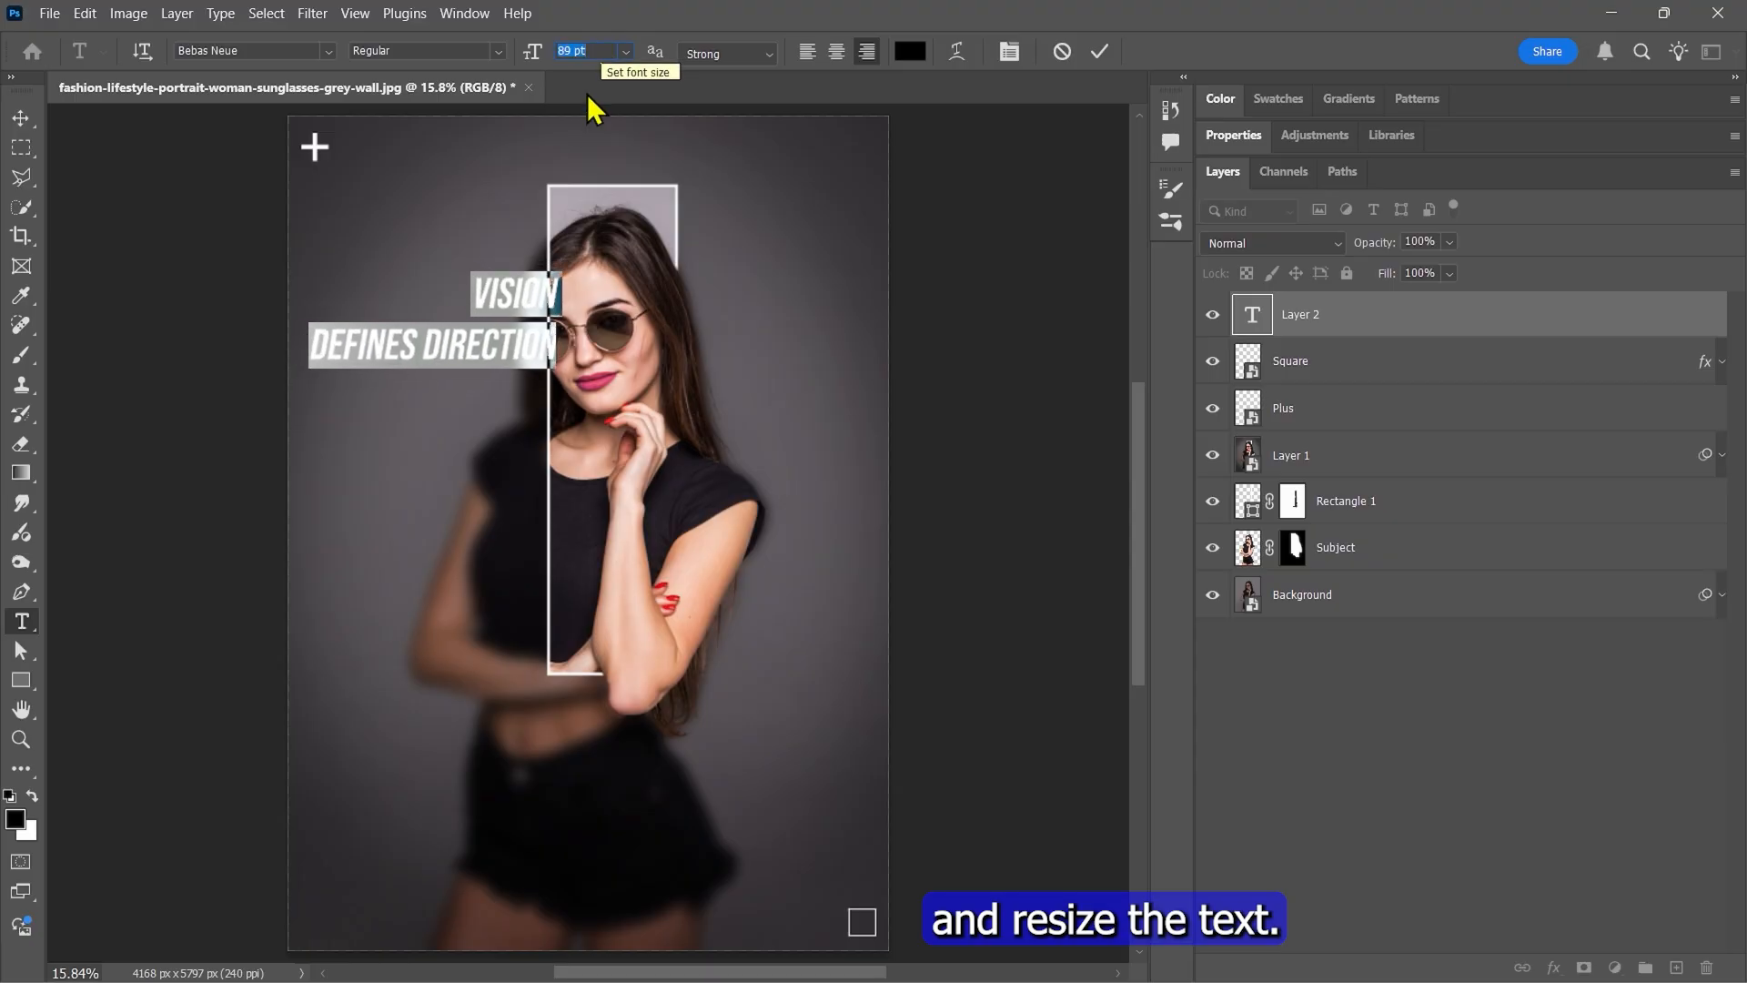
click(501, 368)
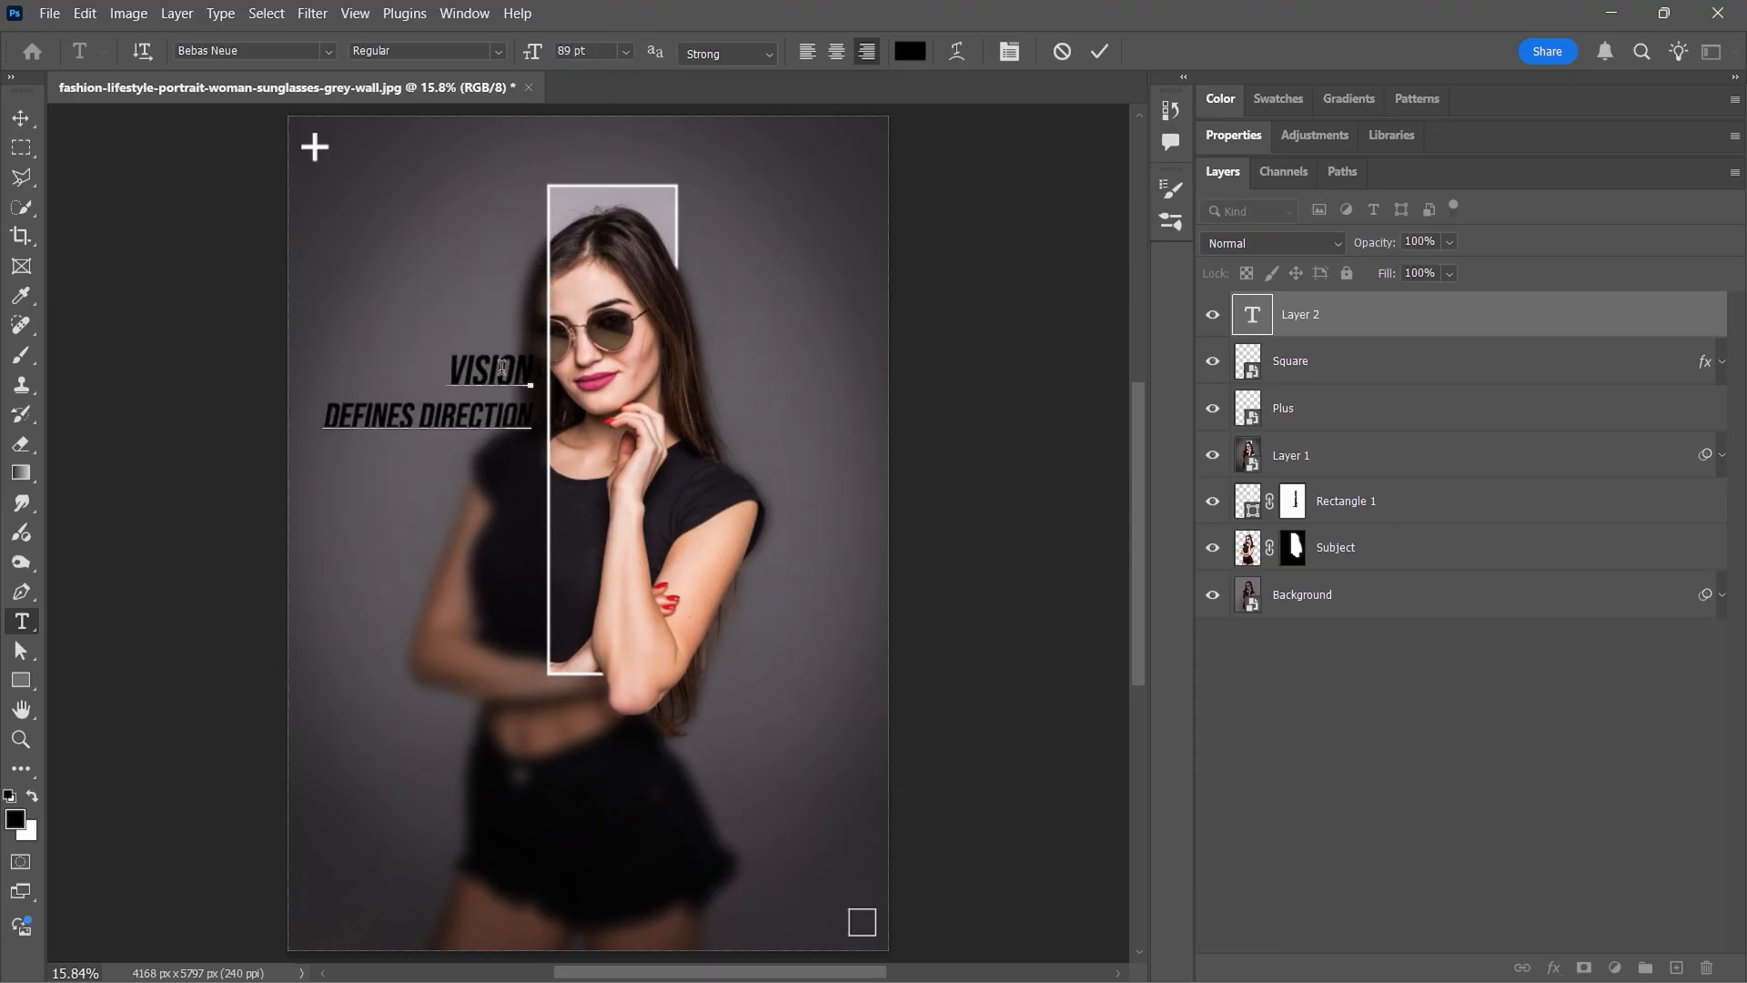
Step: Change the headline text color to white (ffffff) and make sure Faux Italic is enabled
key(ctrl+a)
click(910, 51)
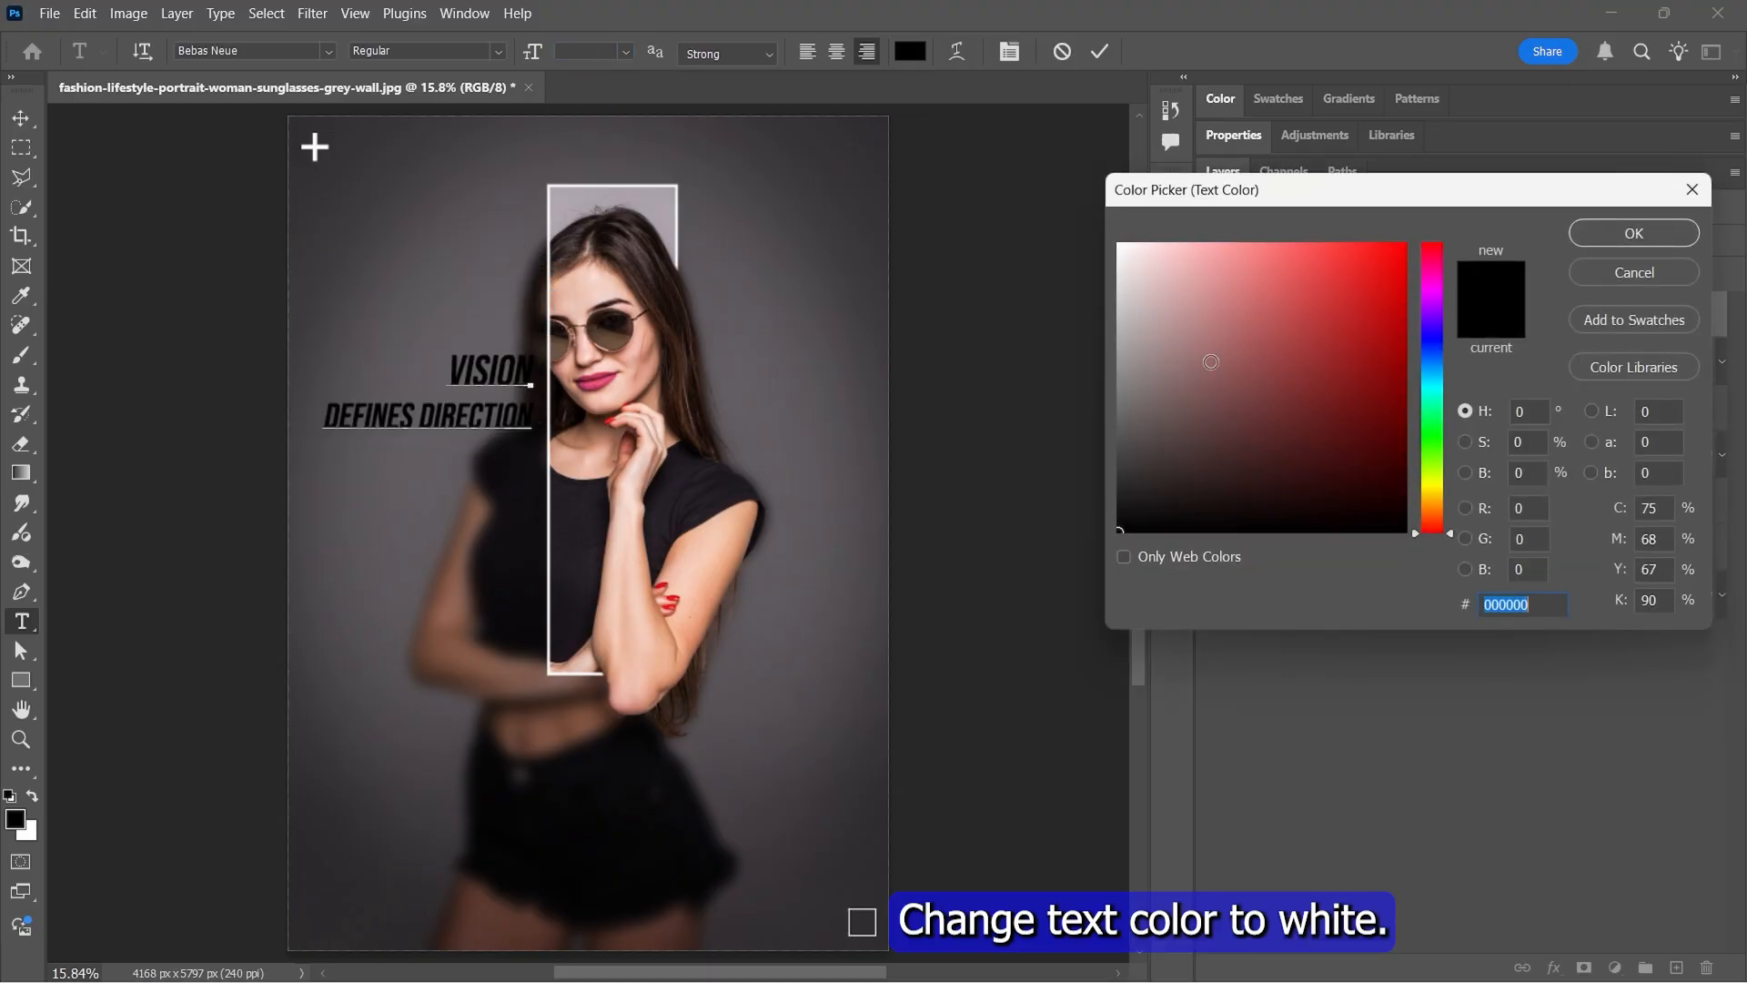
text(ffffff)
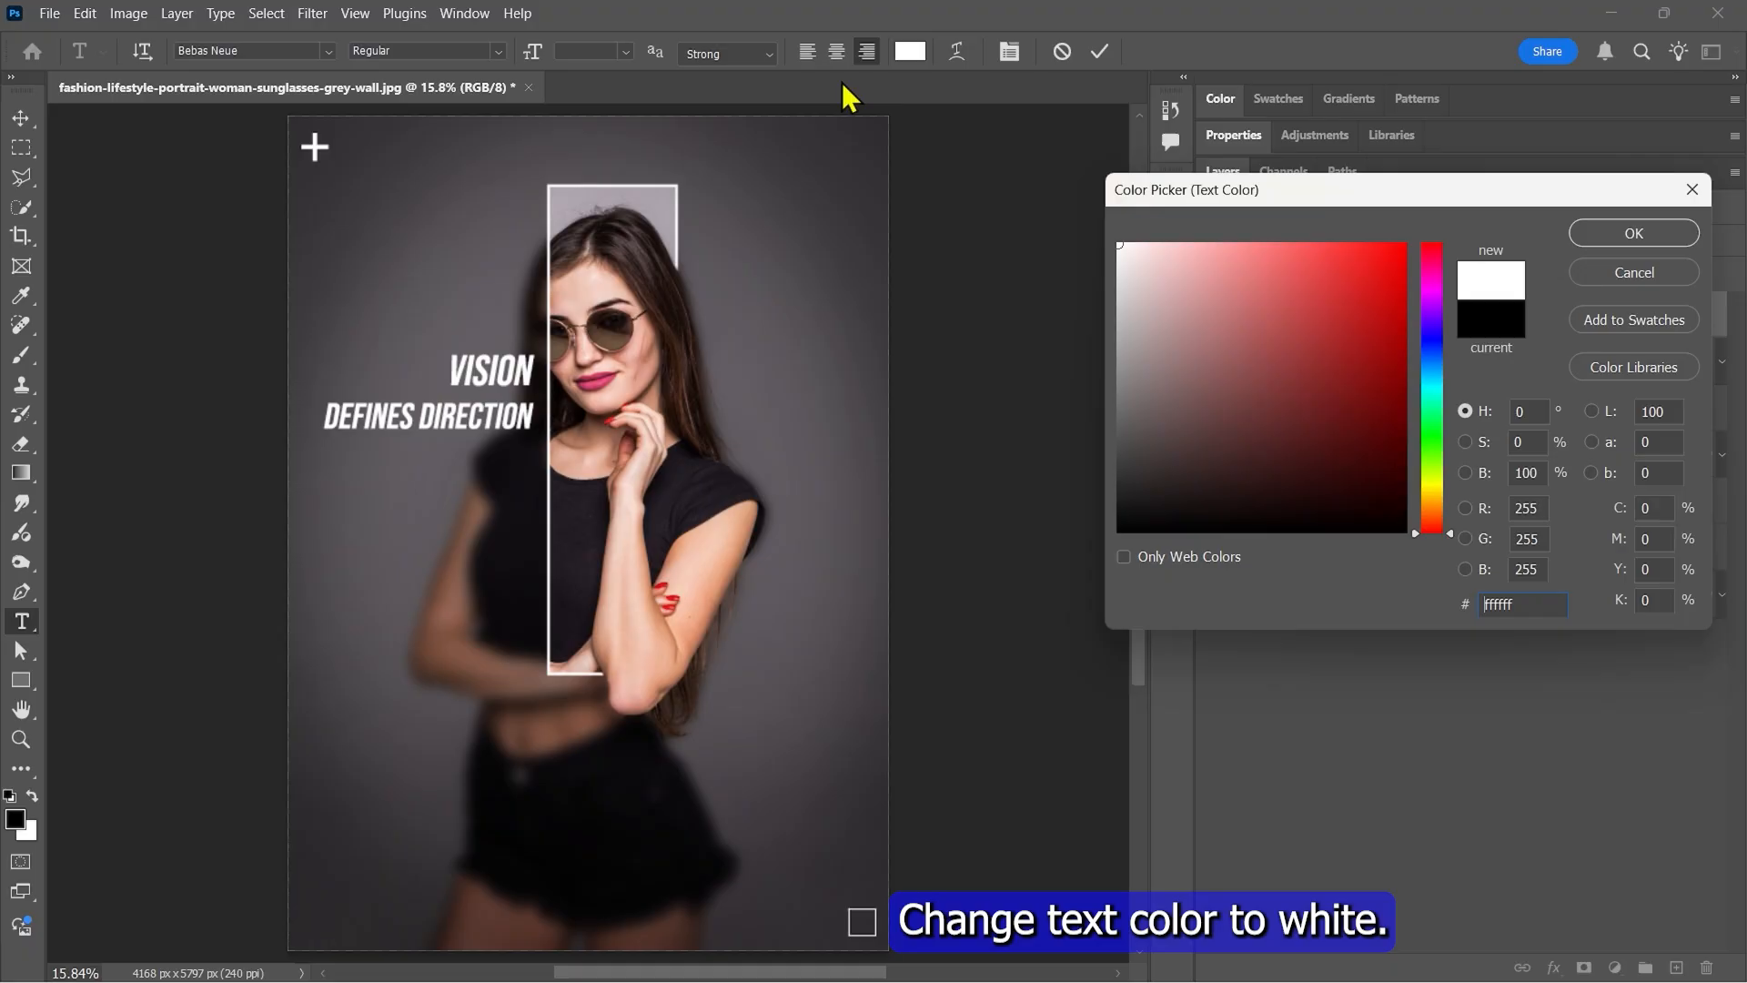
click(1633, 234)
right_click(491, 372)
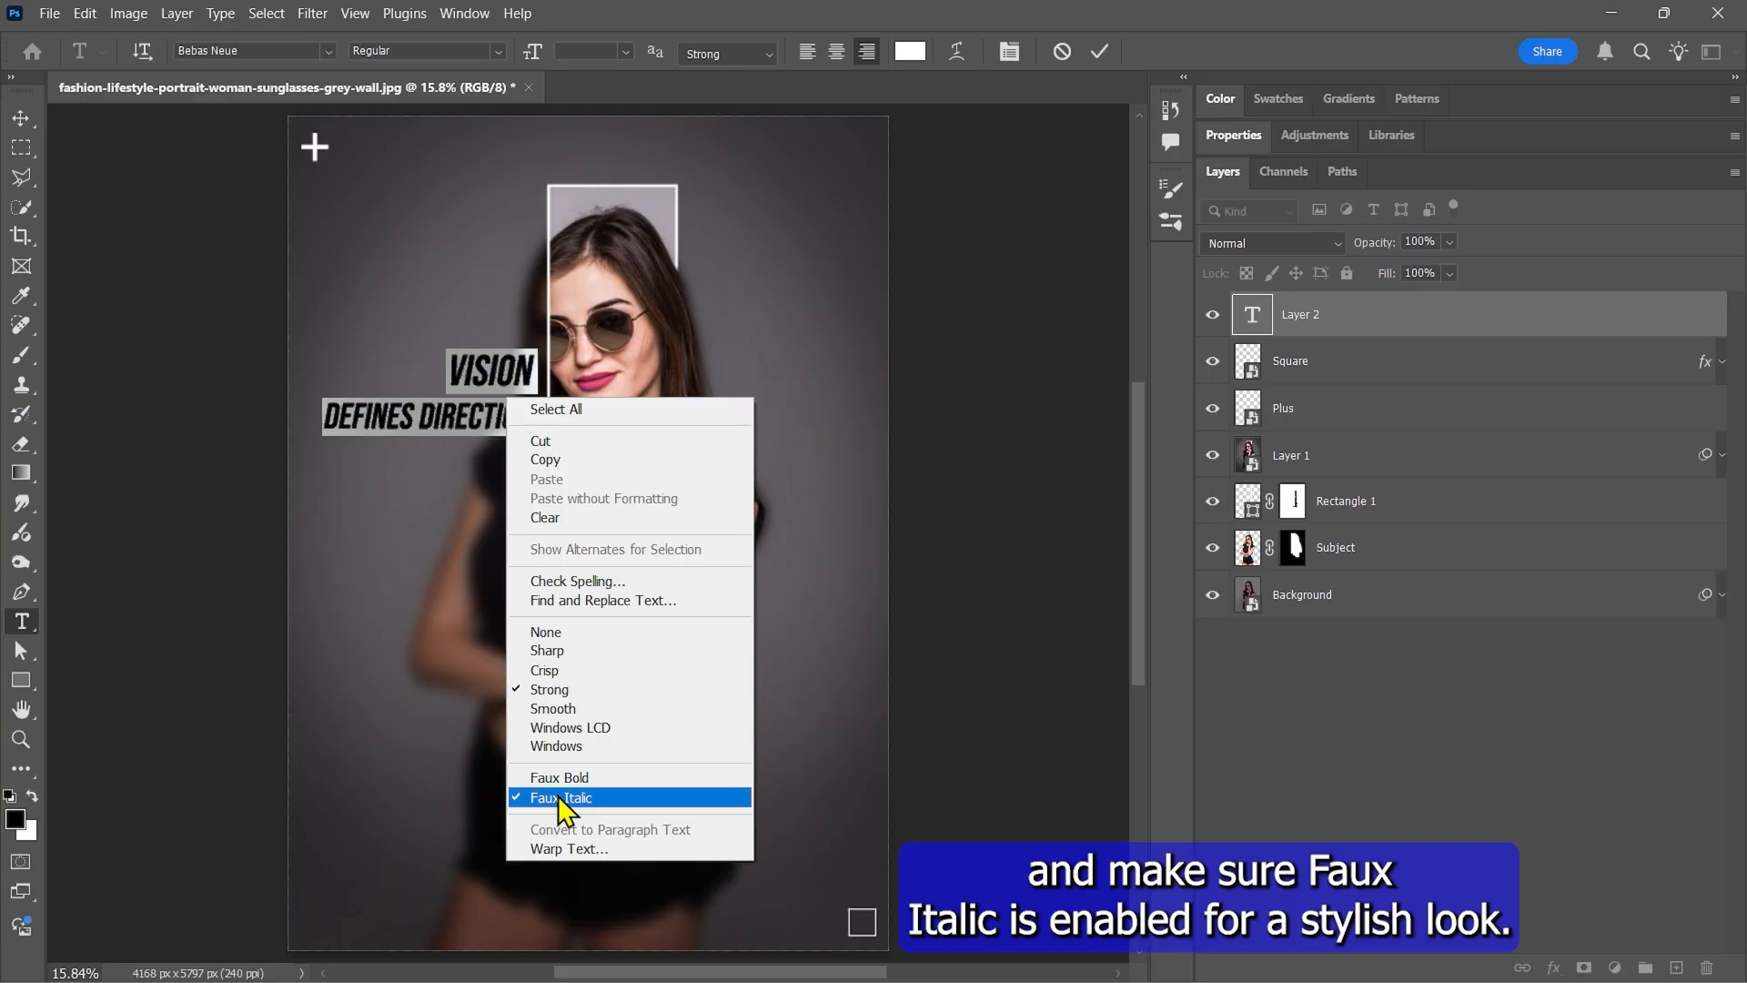
click(471, 390)
click(521, 414)
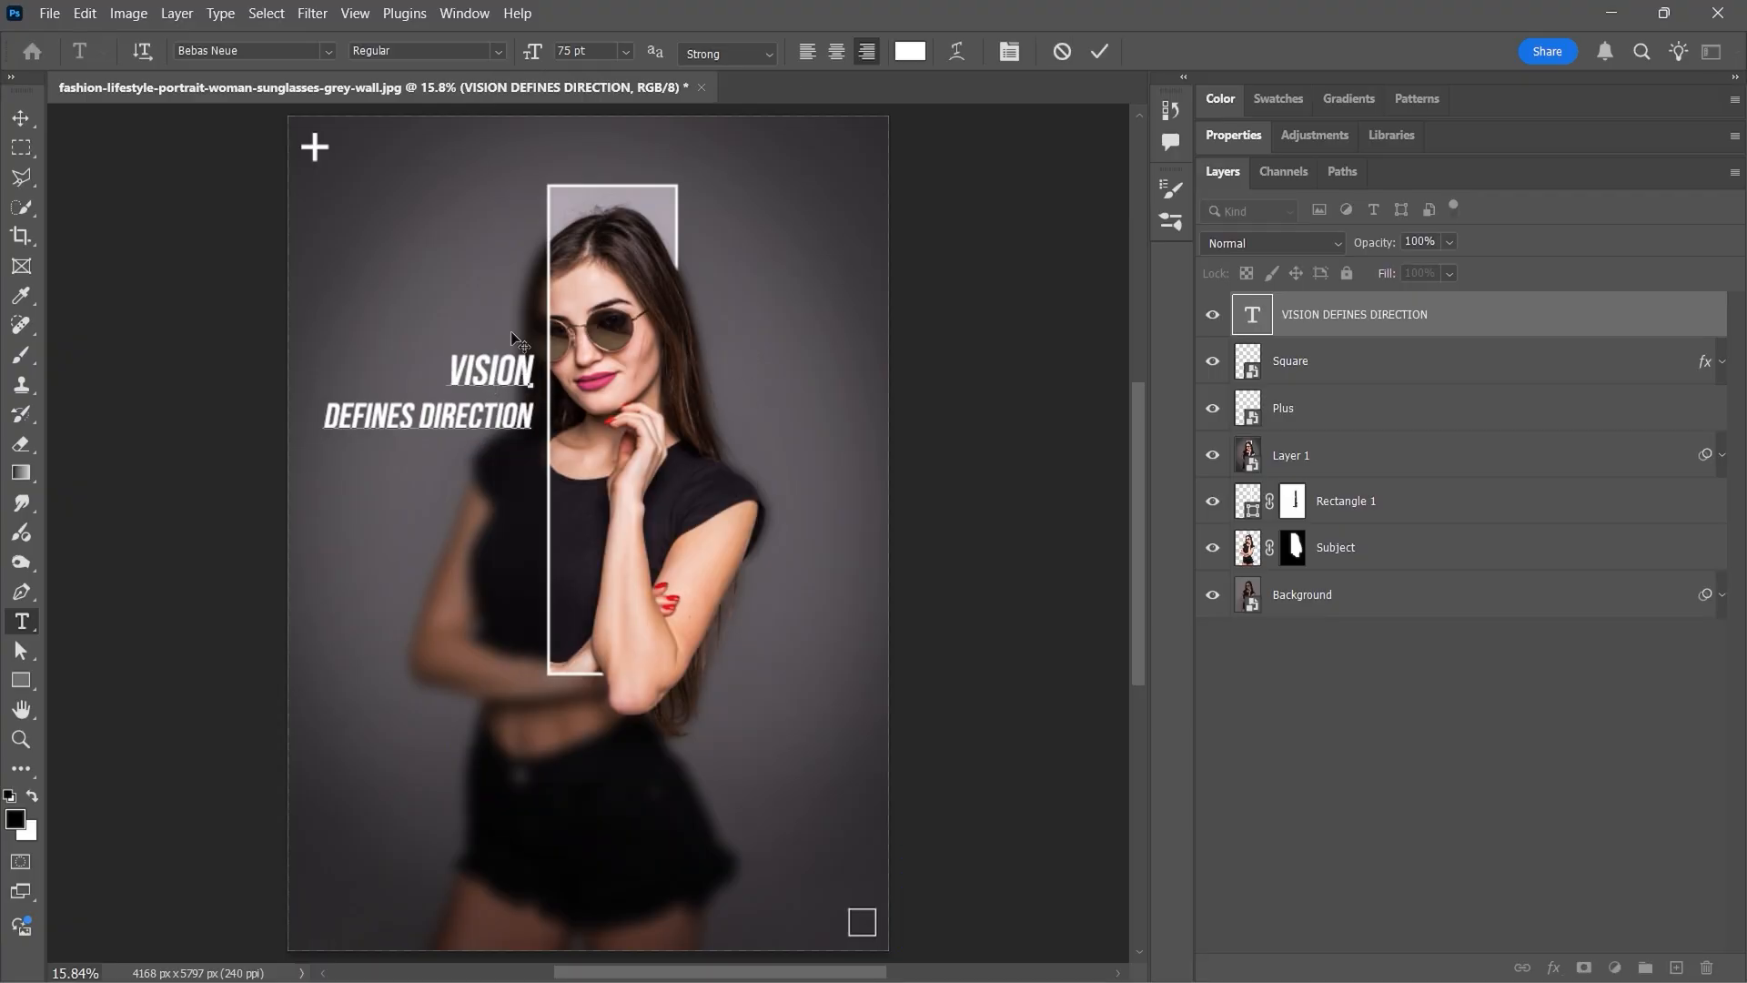
Step: Move the headline text slightly down beside the frame and add a third line reading "THINK SHARP, MOVE SMARTER"
drag(535, 320, 535, 388)
key(Return)
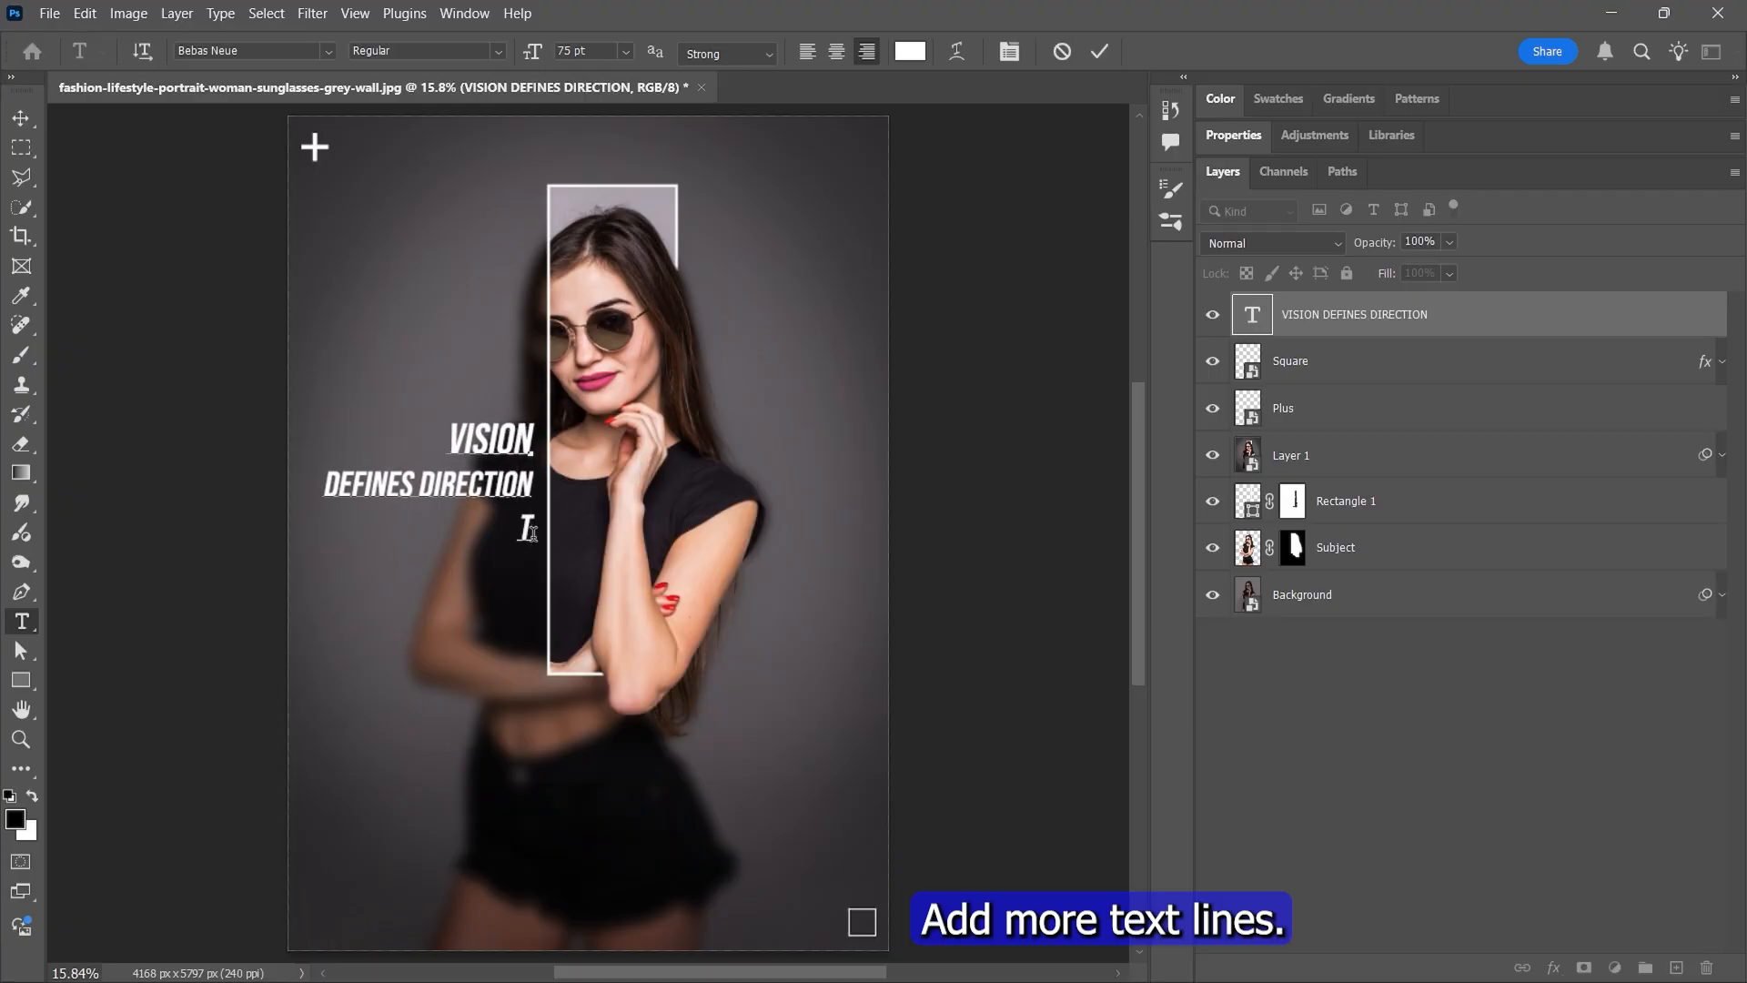
text(THINK SHARP, MOVE SMARTER)
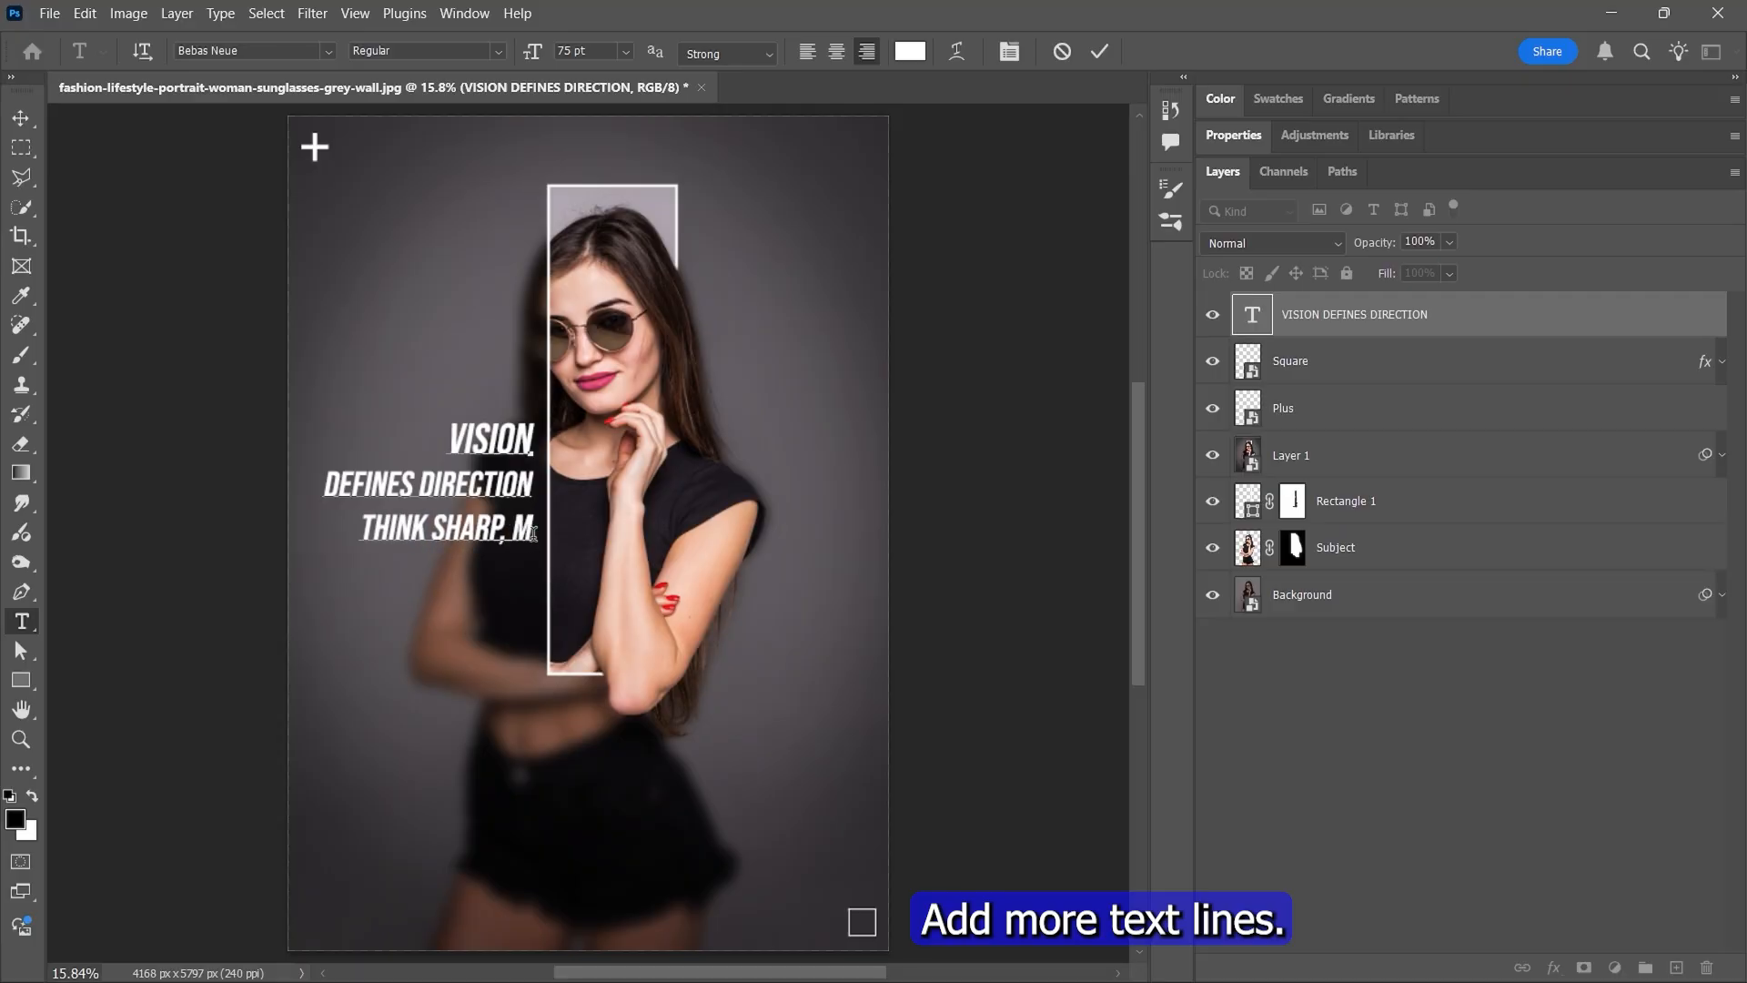
Step: Reduce the font size of the "THINK SHARP, MOVE SMARTER" line to 38 pt
key(shift+Home)
scroll(602, 55, down, 20)
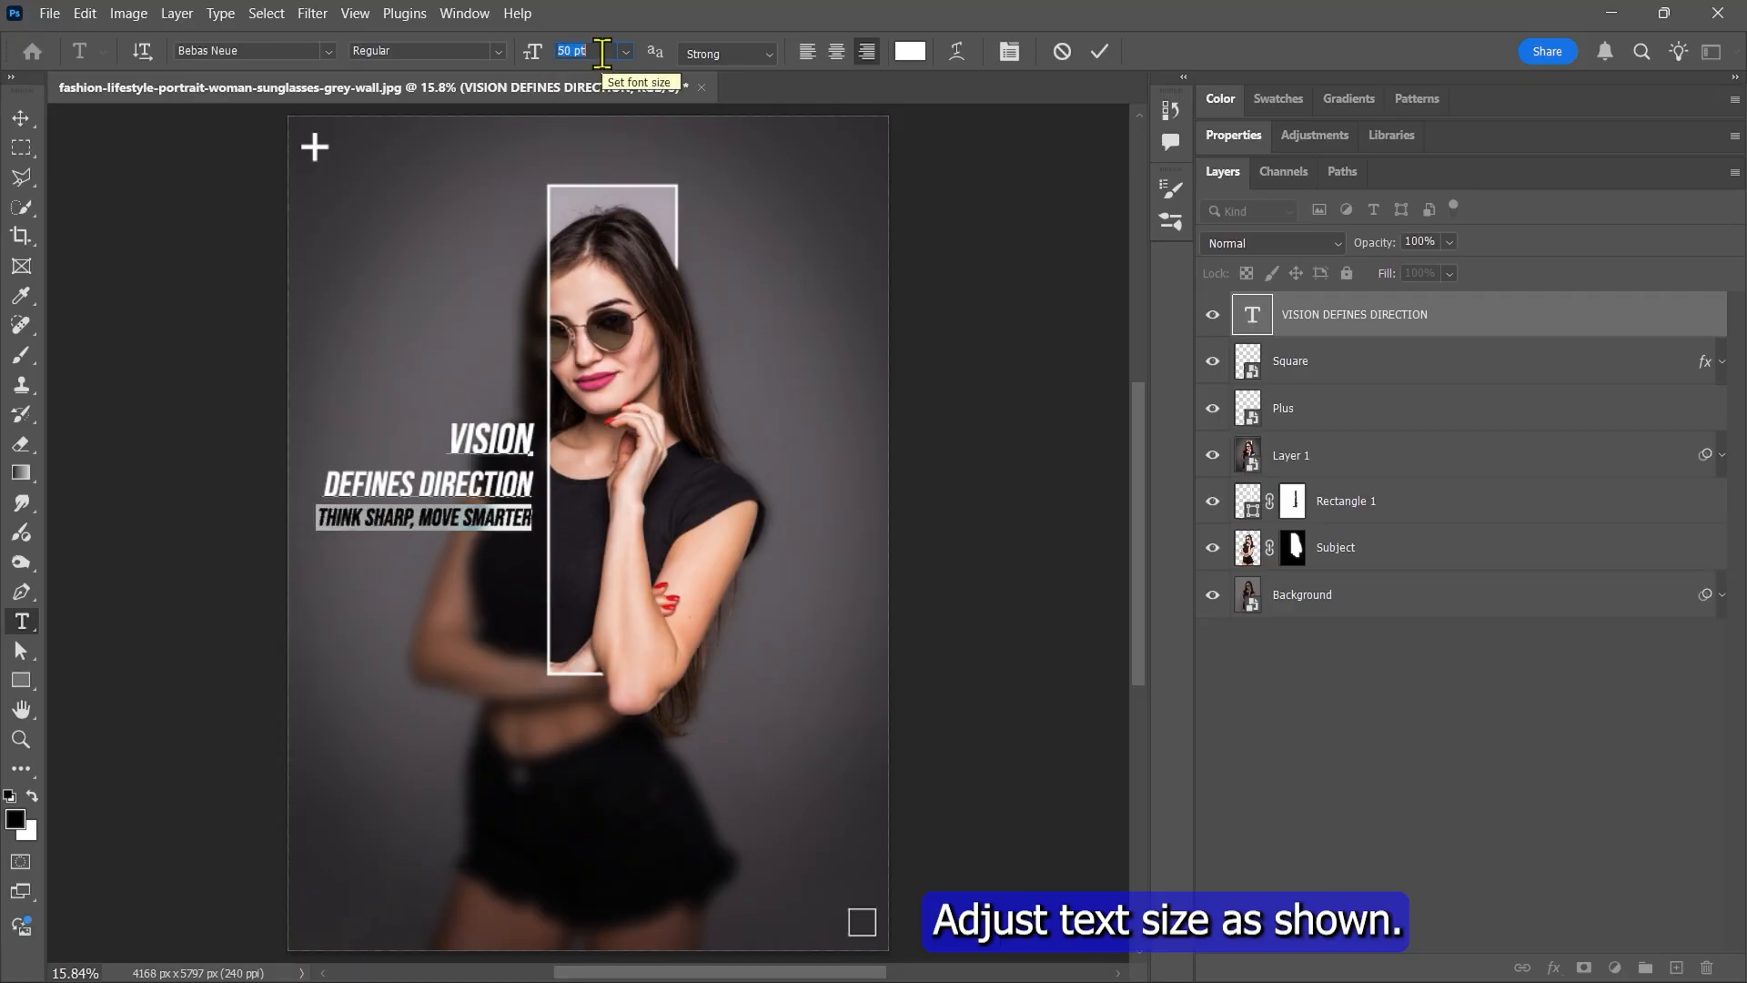
scroll(602, 54, up, 6)
scroll(601, 55, down, 3)
Step: Add two more lines under it reading "STYLE BACKED BY INTELLIGENCE" and "STAY COOL. STAY CLEAR"
click(526, 512)
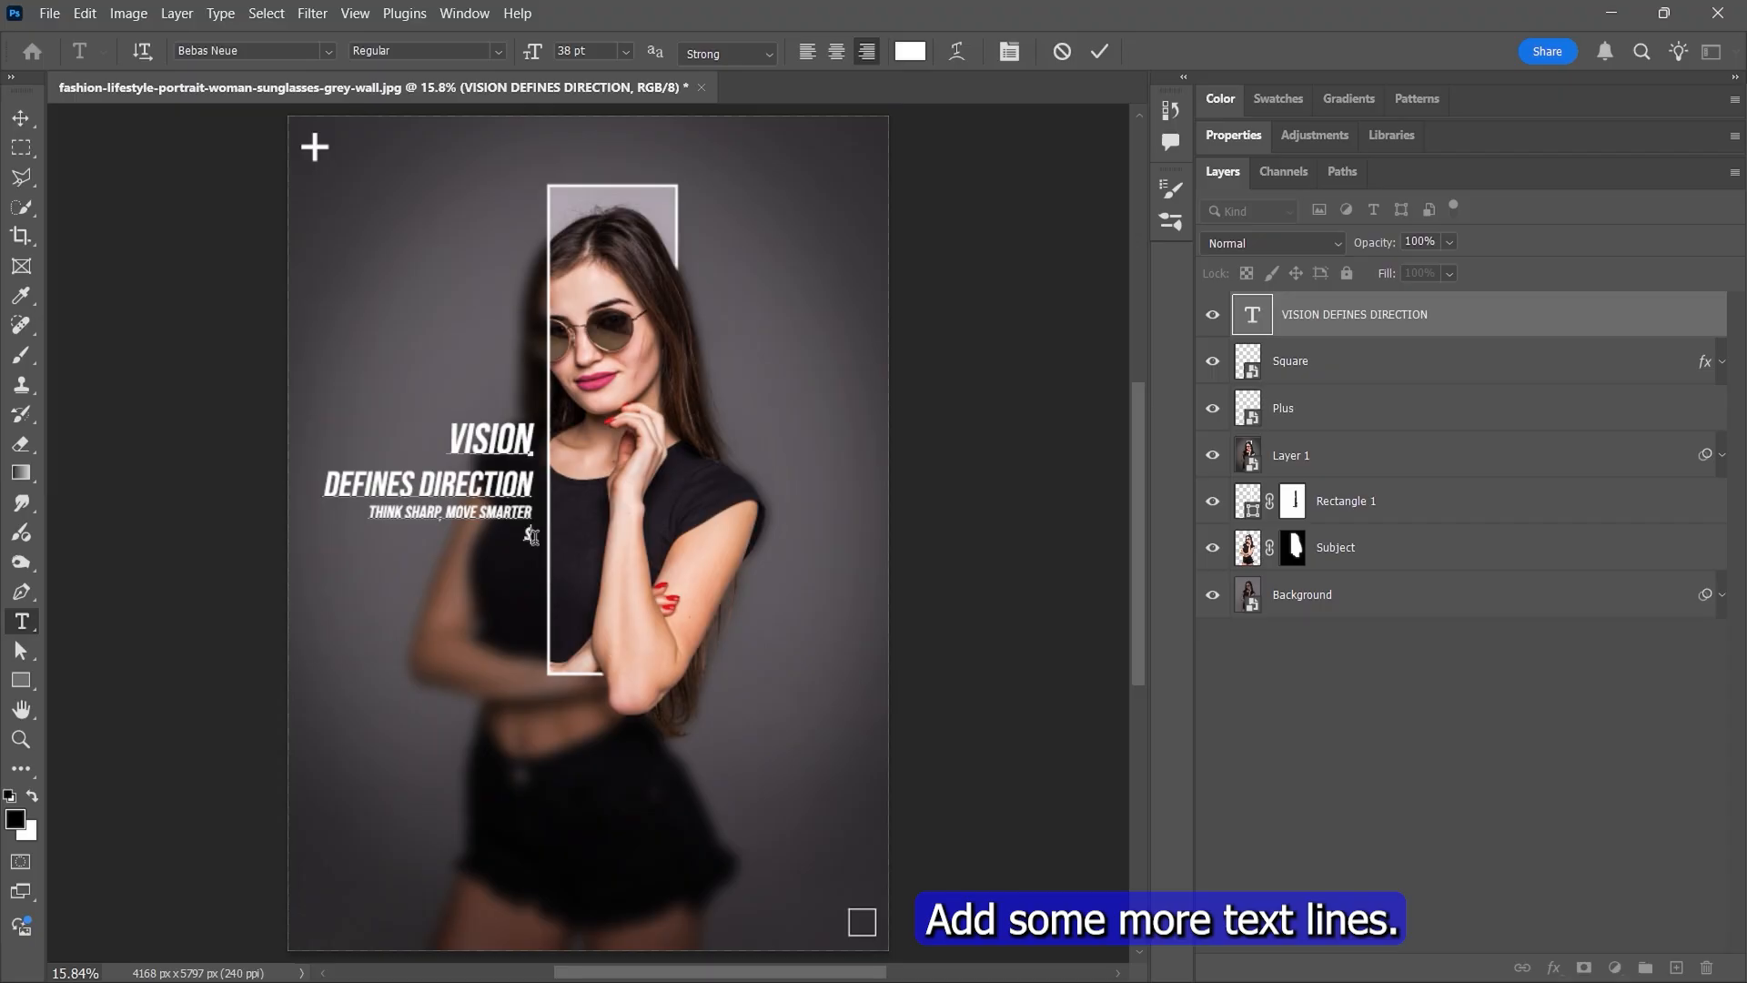
text(STYLE BACKKED BY INTELLIGENCE)
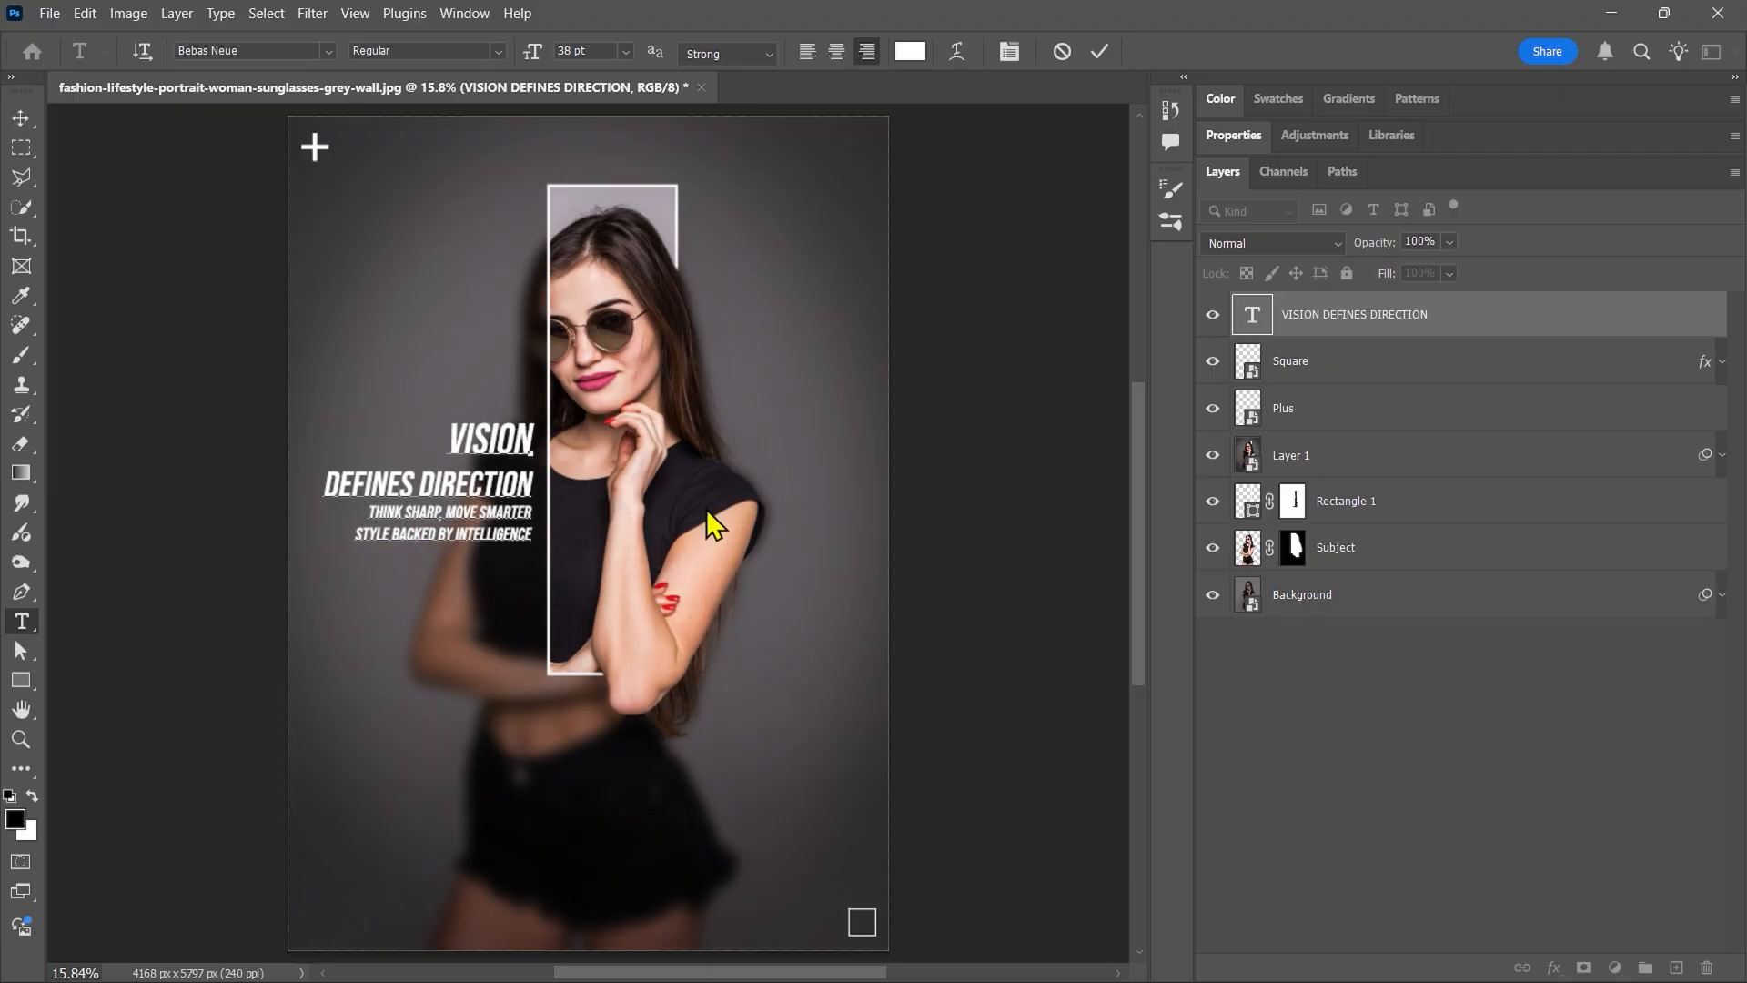
text(. STAY CLEAR)
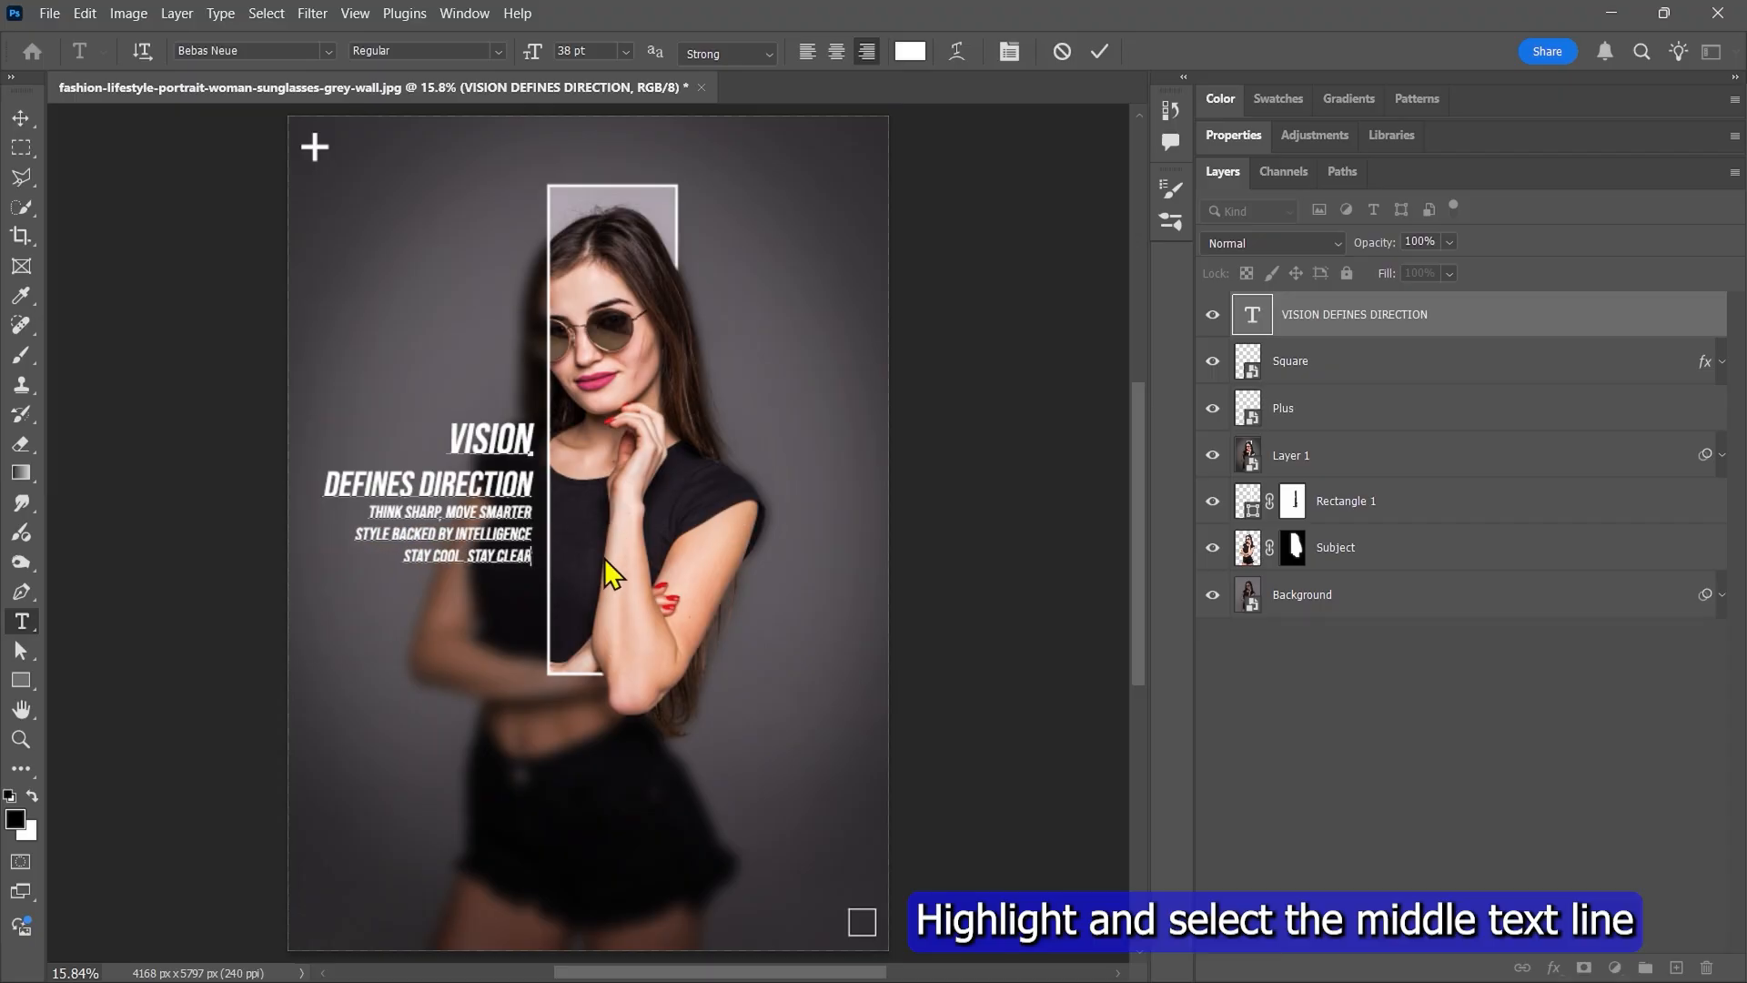
Step: Increase the leading of the "THINK SHARP, MOVE SMARTER" line to 65 pt and commit the text
drag(370, 506, 556, 516)
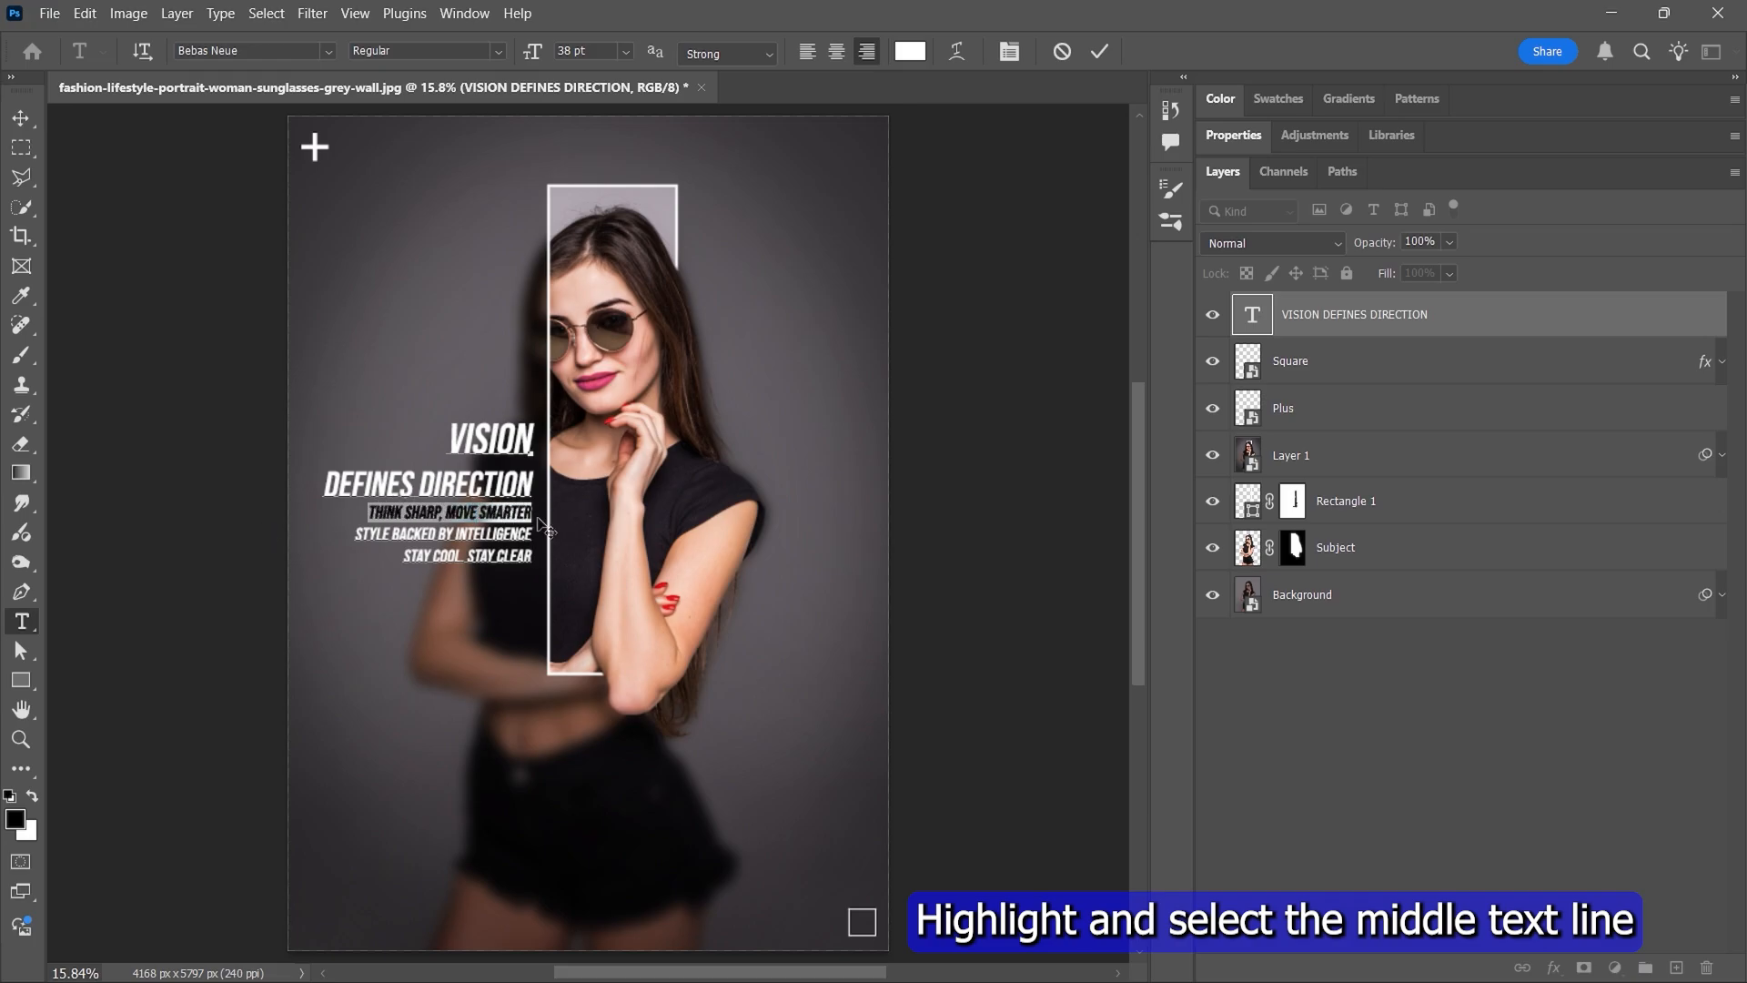
click(1238, 137)
click(1411, 327)
scroll(1412, 327, up, 9)
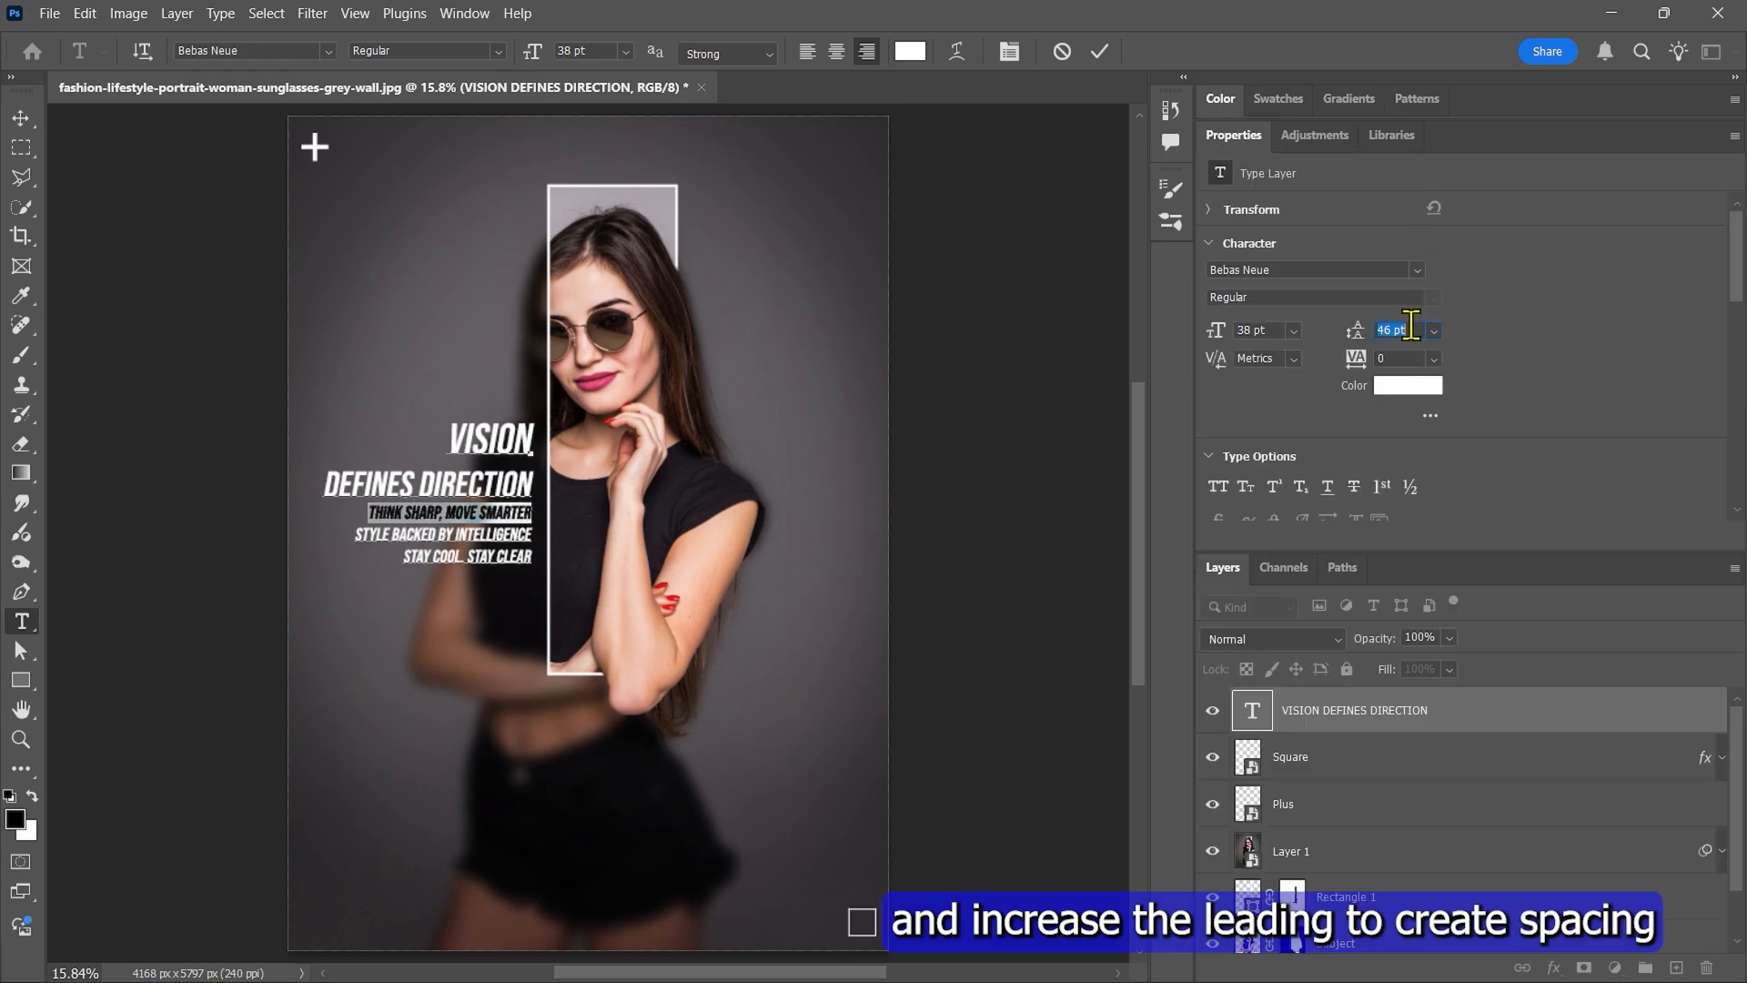
scroll(1412, 329, up, 8)
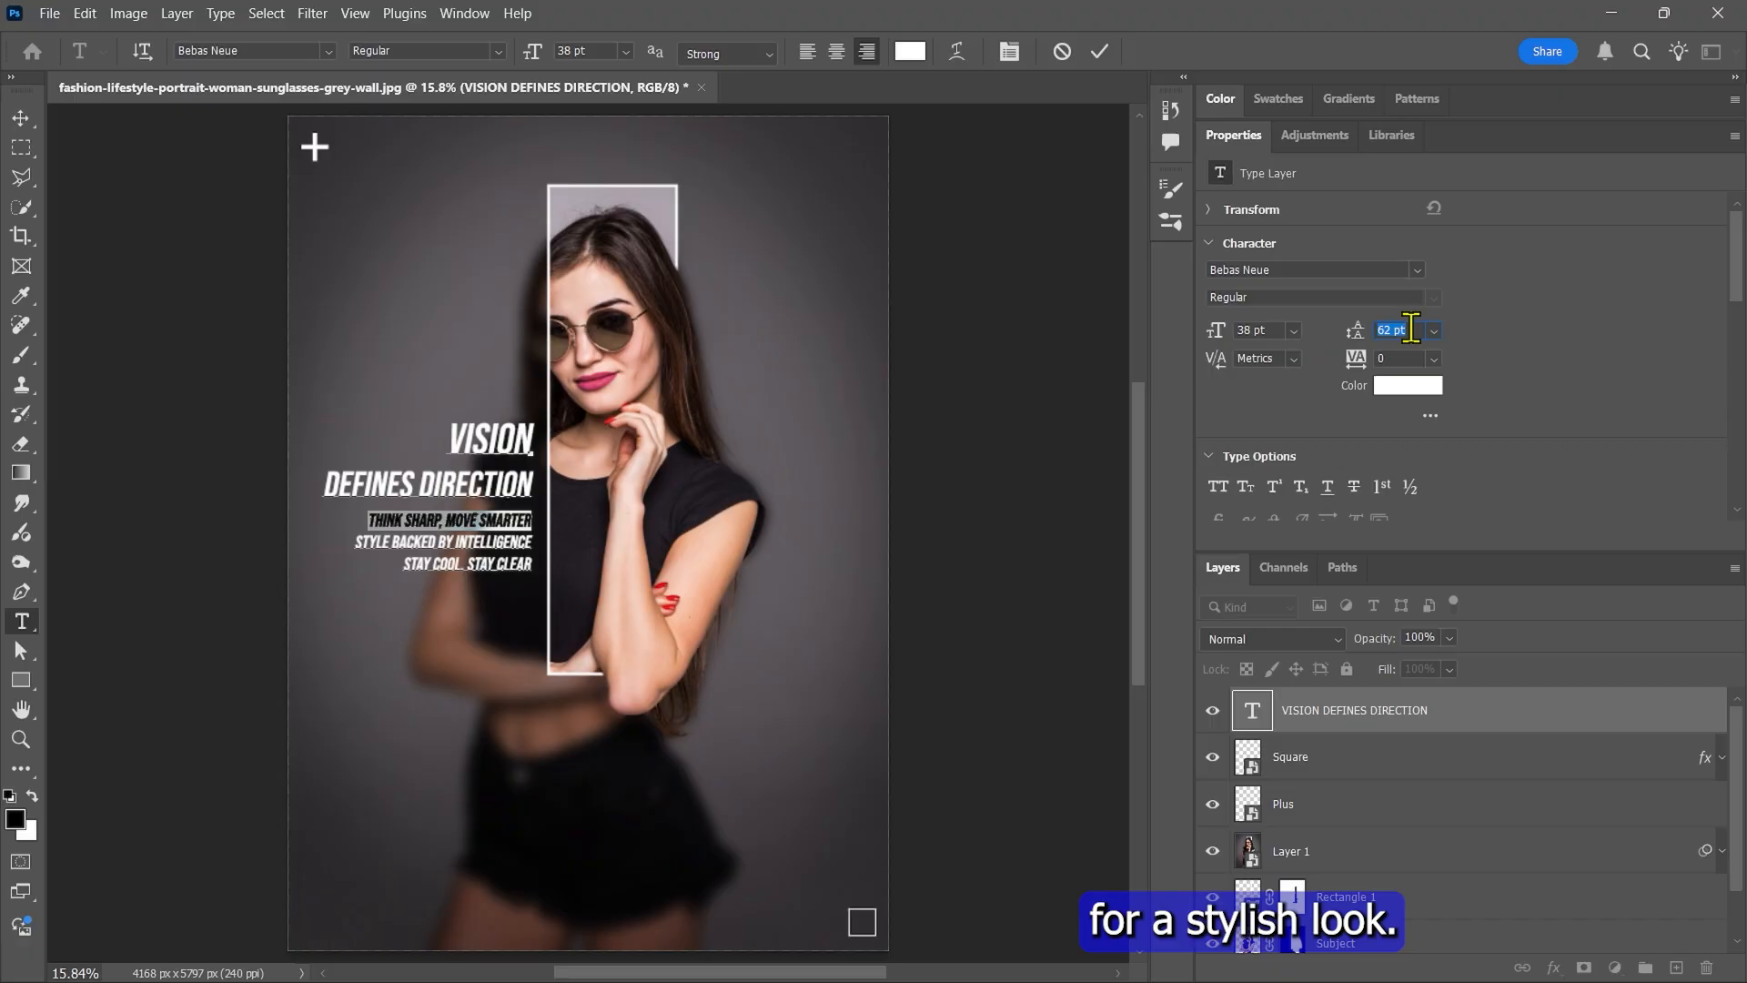
scroll(1412, 329, up, 3)
click(528, 521)
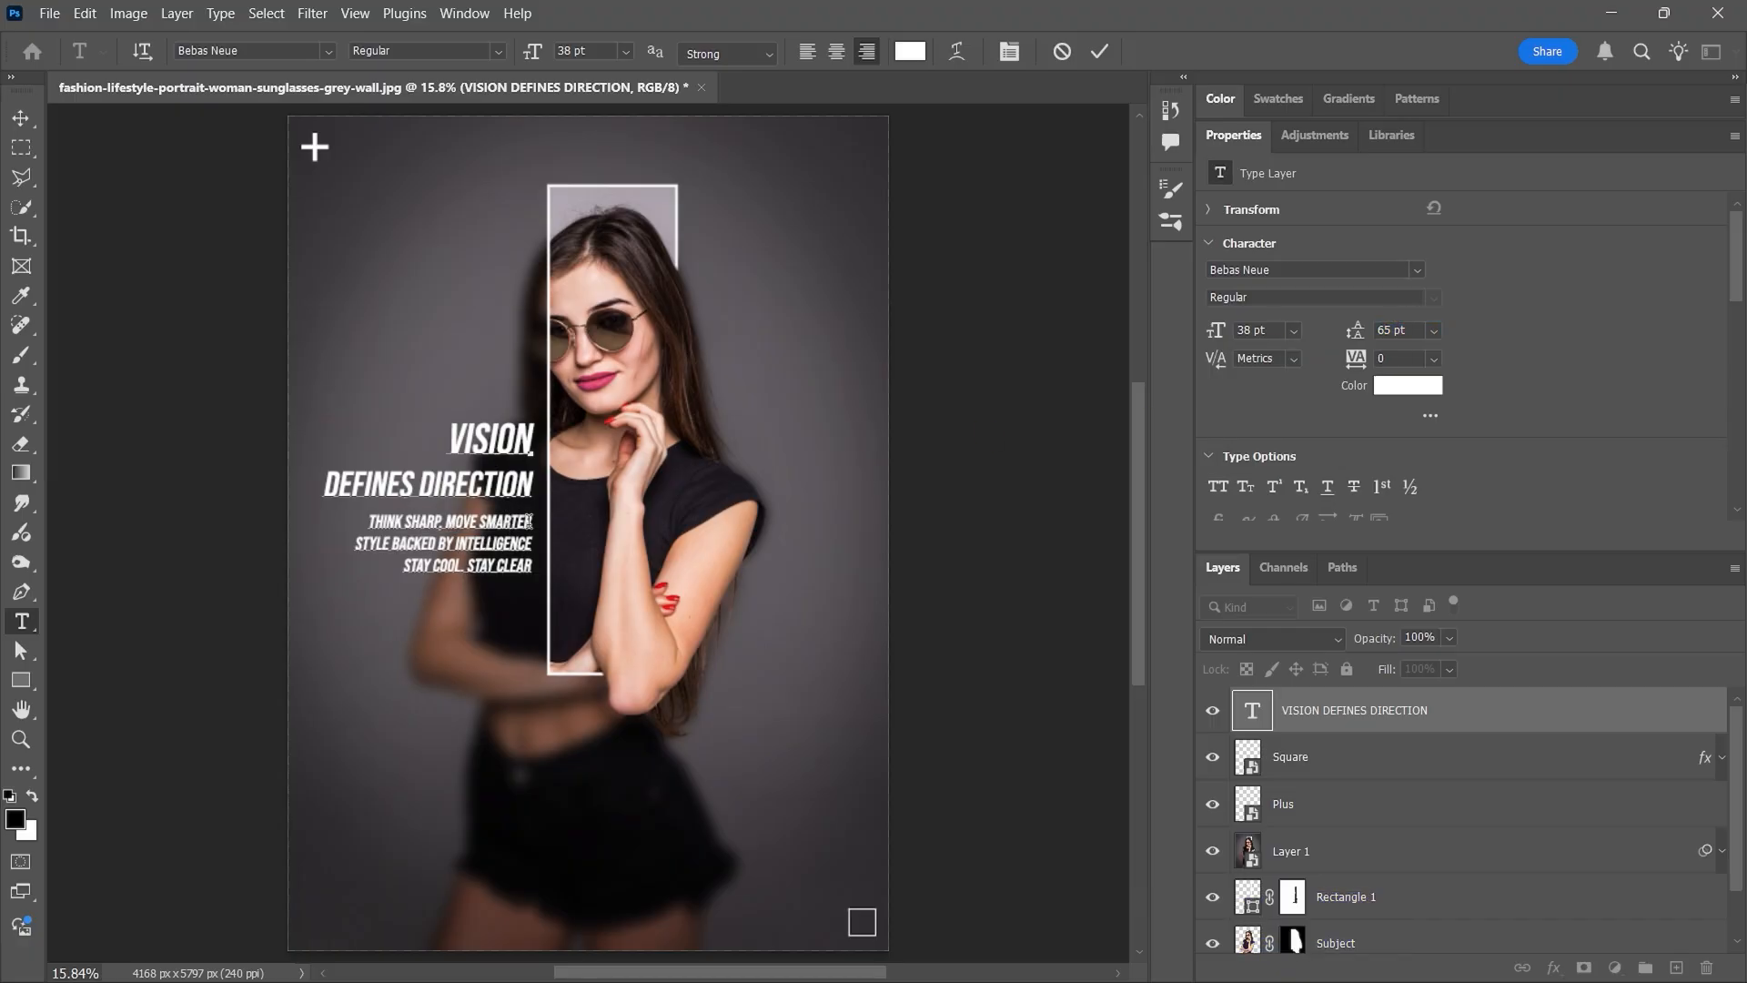
click(792, 601)
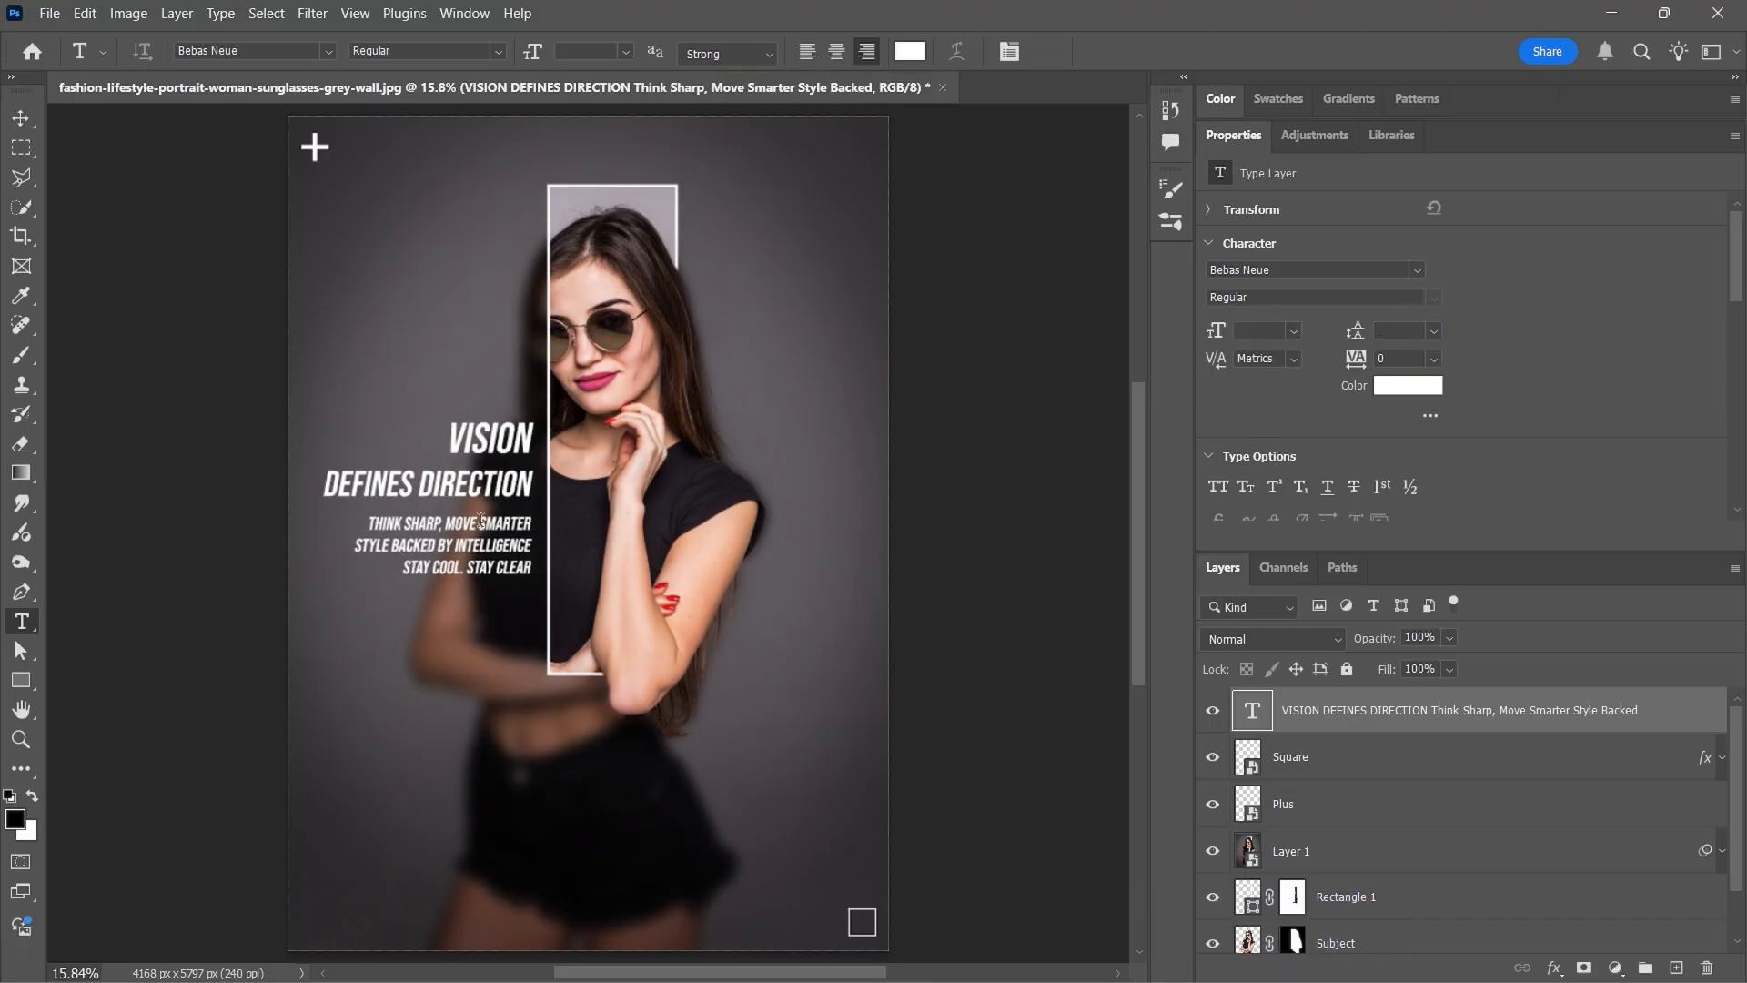
Step: Color the words "MOVE SMARTER", "BACKED BY" and "COOL. STAY" yellow (fff000) and commit the text
drag(444, 525, 533, 526)
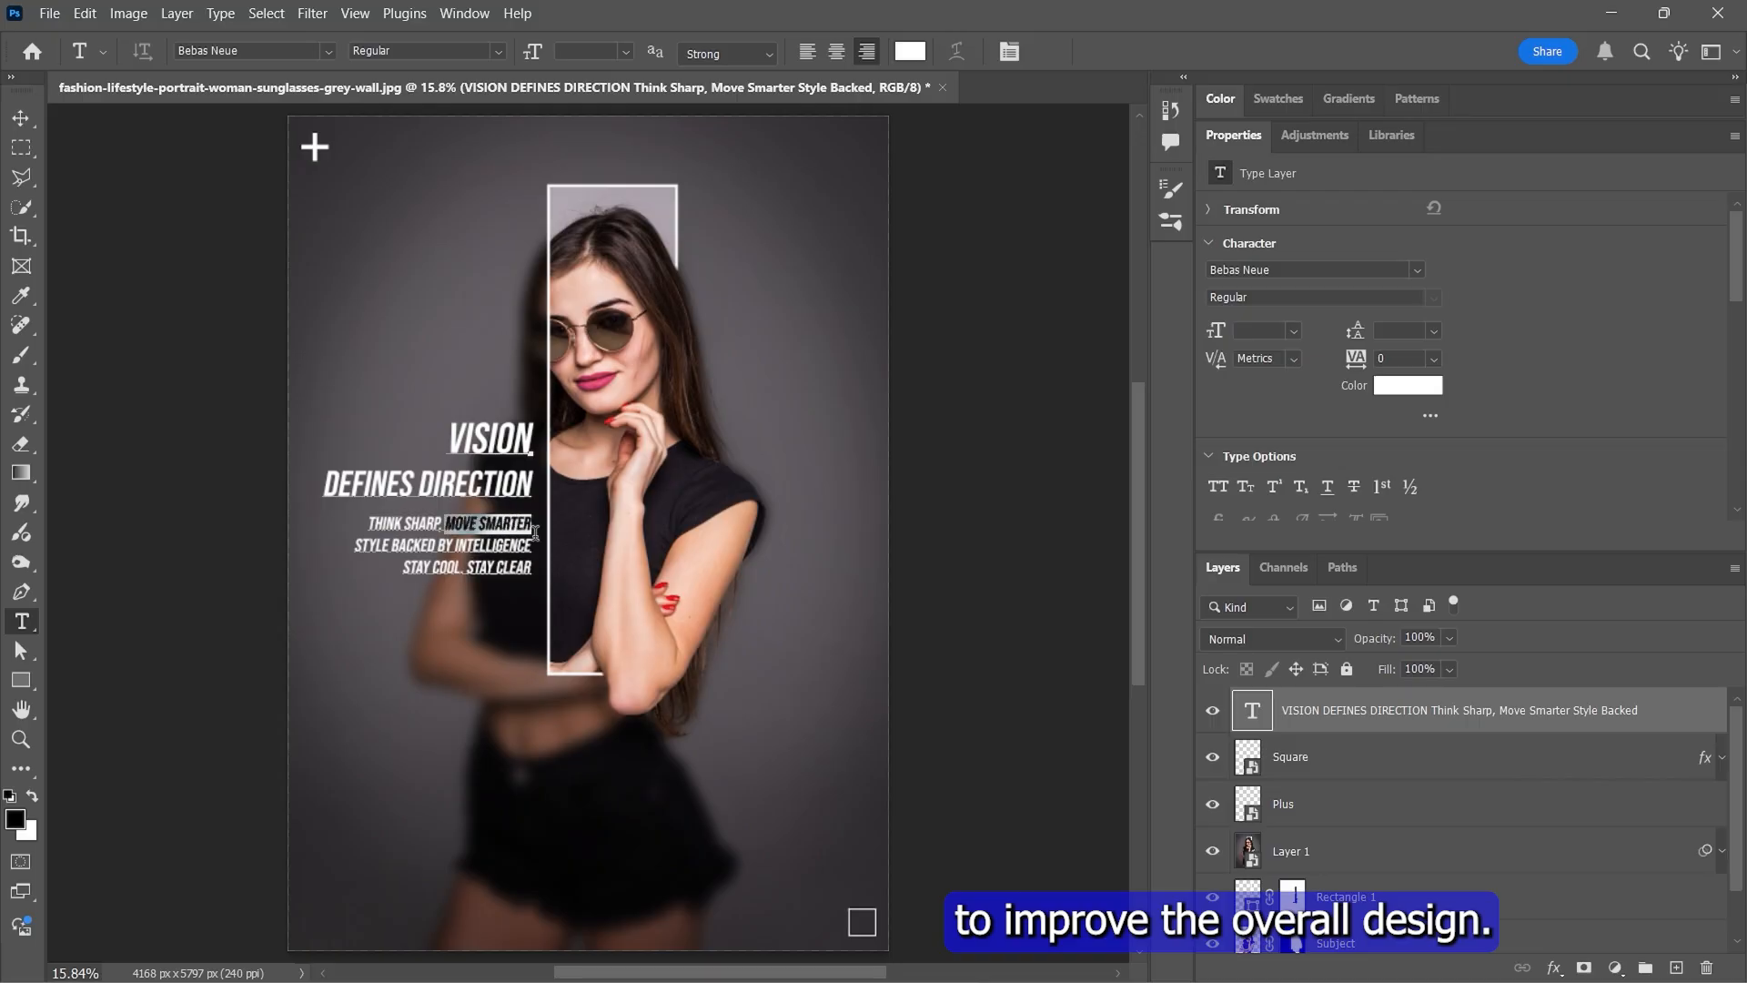
click(907, 54)
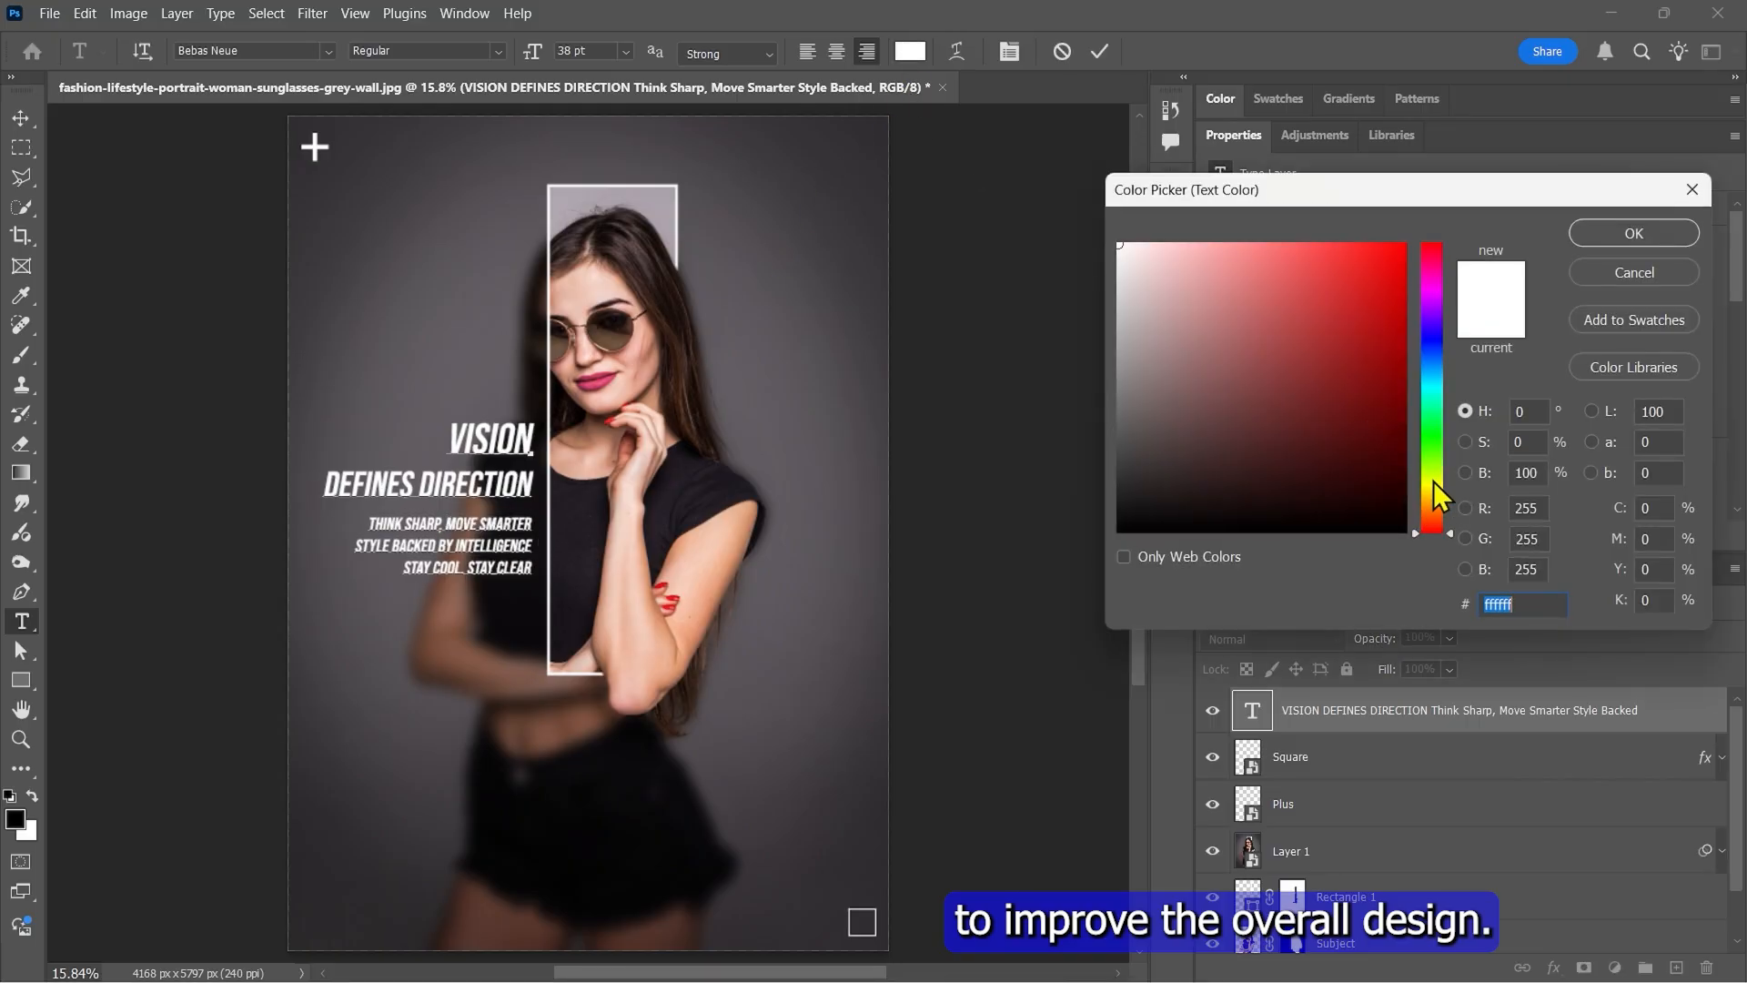
click(1434, 487)
text(fff000)
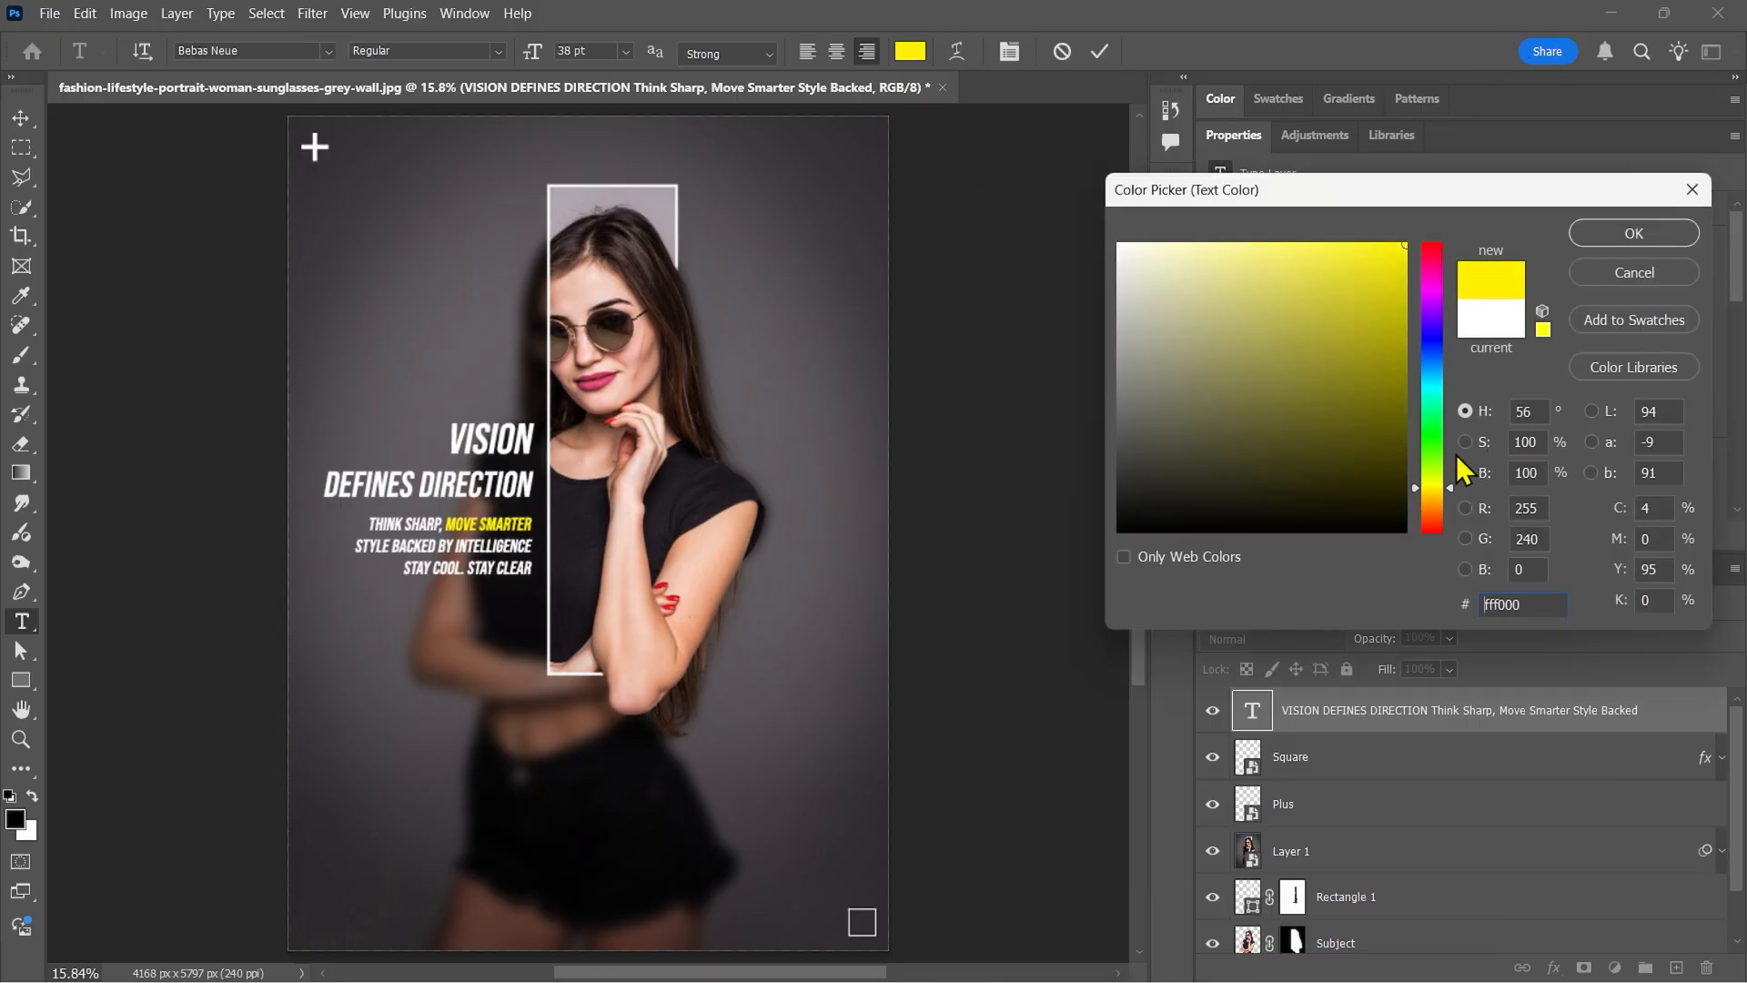
drag(1532, 603, 1464, 598)
click(1635, 233)
click(1634, 233)
click(937, 592)
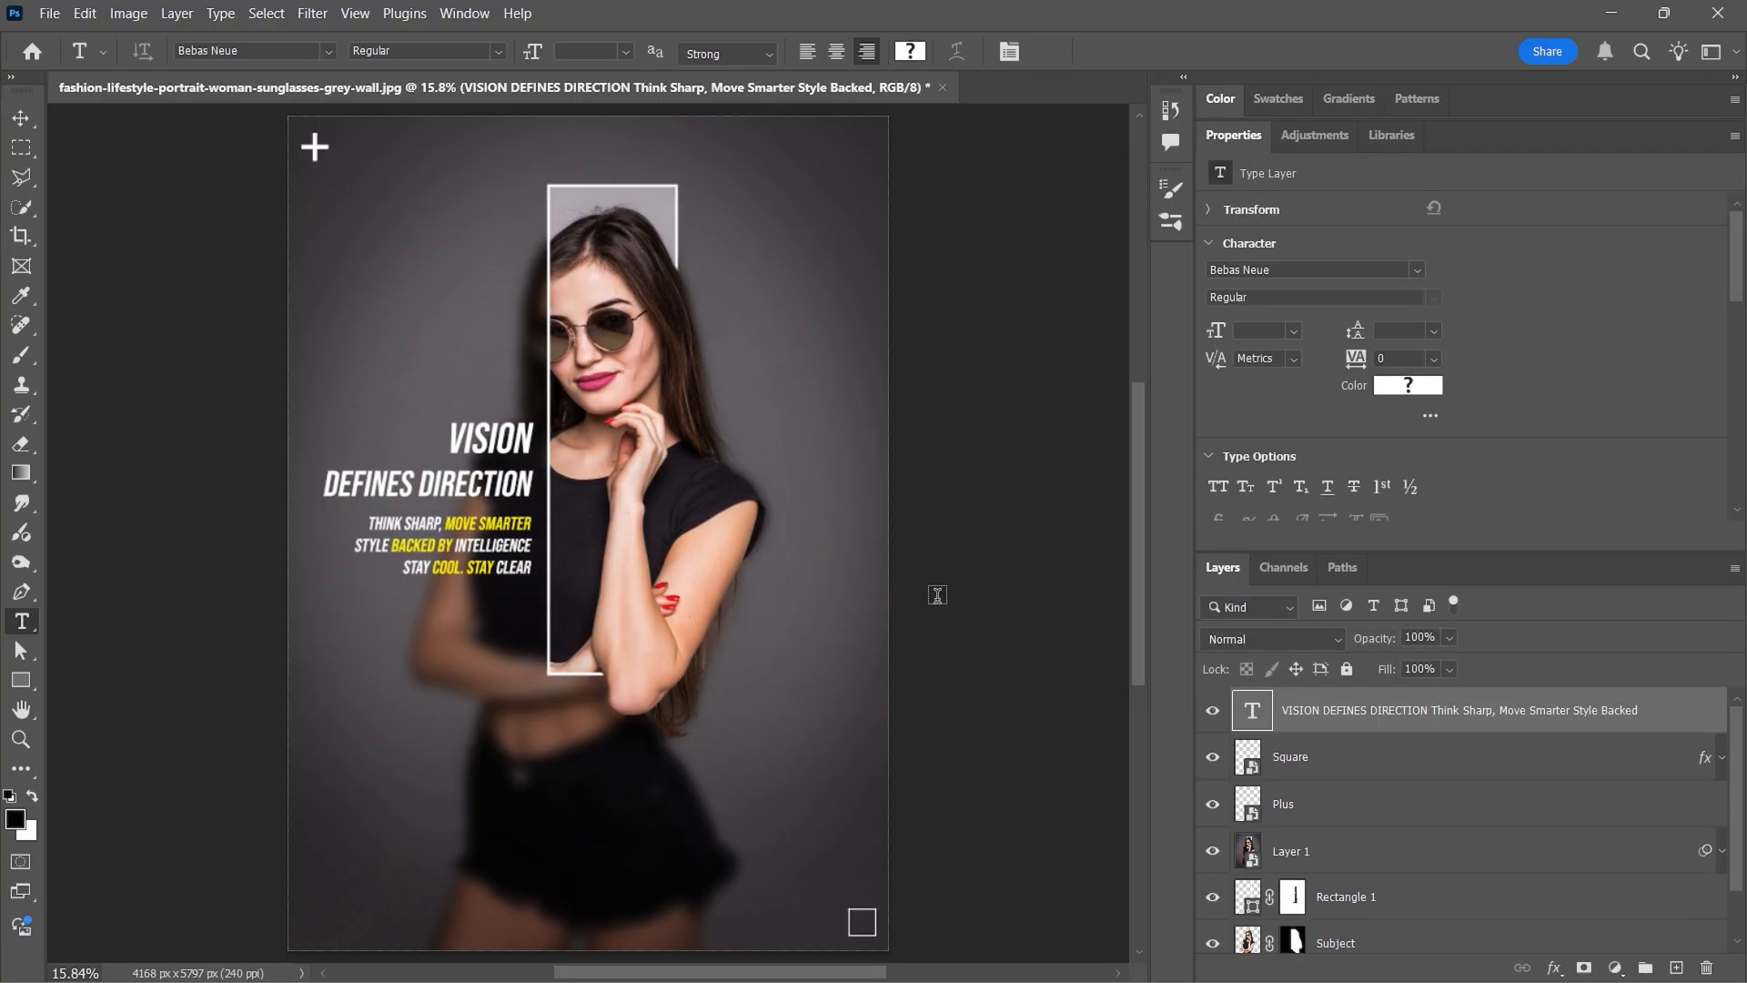
Step: Place Logo.png from the Social Media Post folder, scaled down to a small circle at the canvas's bottom center
double_click(1234, 137)
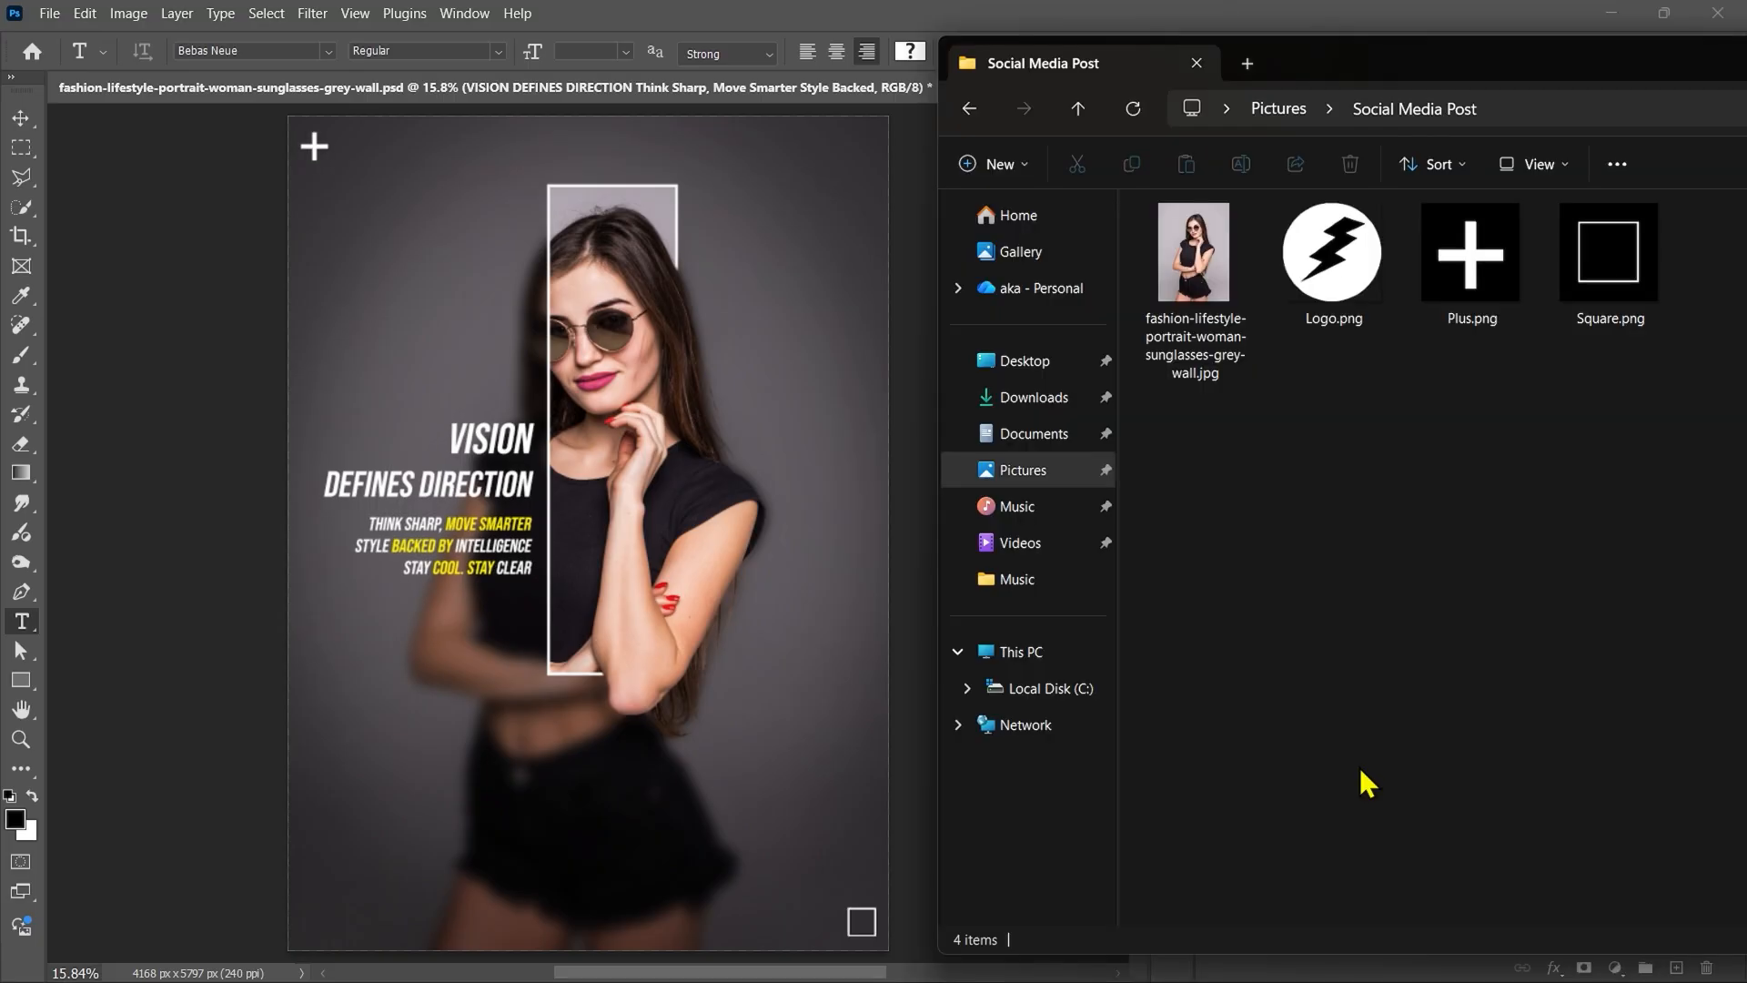
drag(1333, 264, 591, 428)
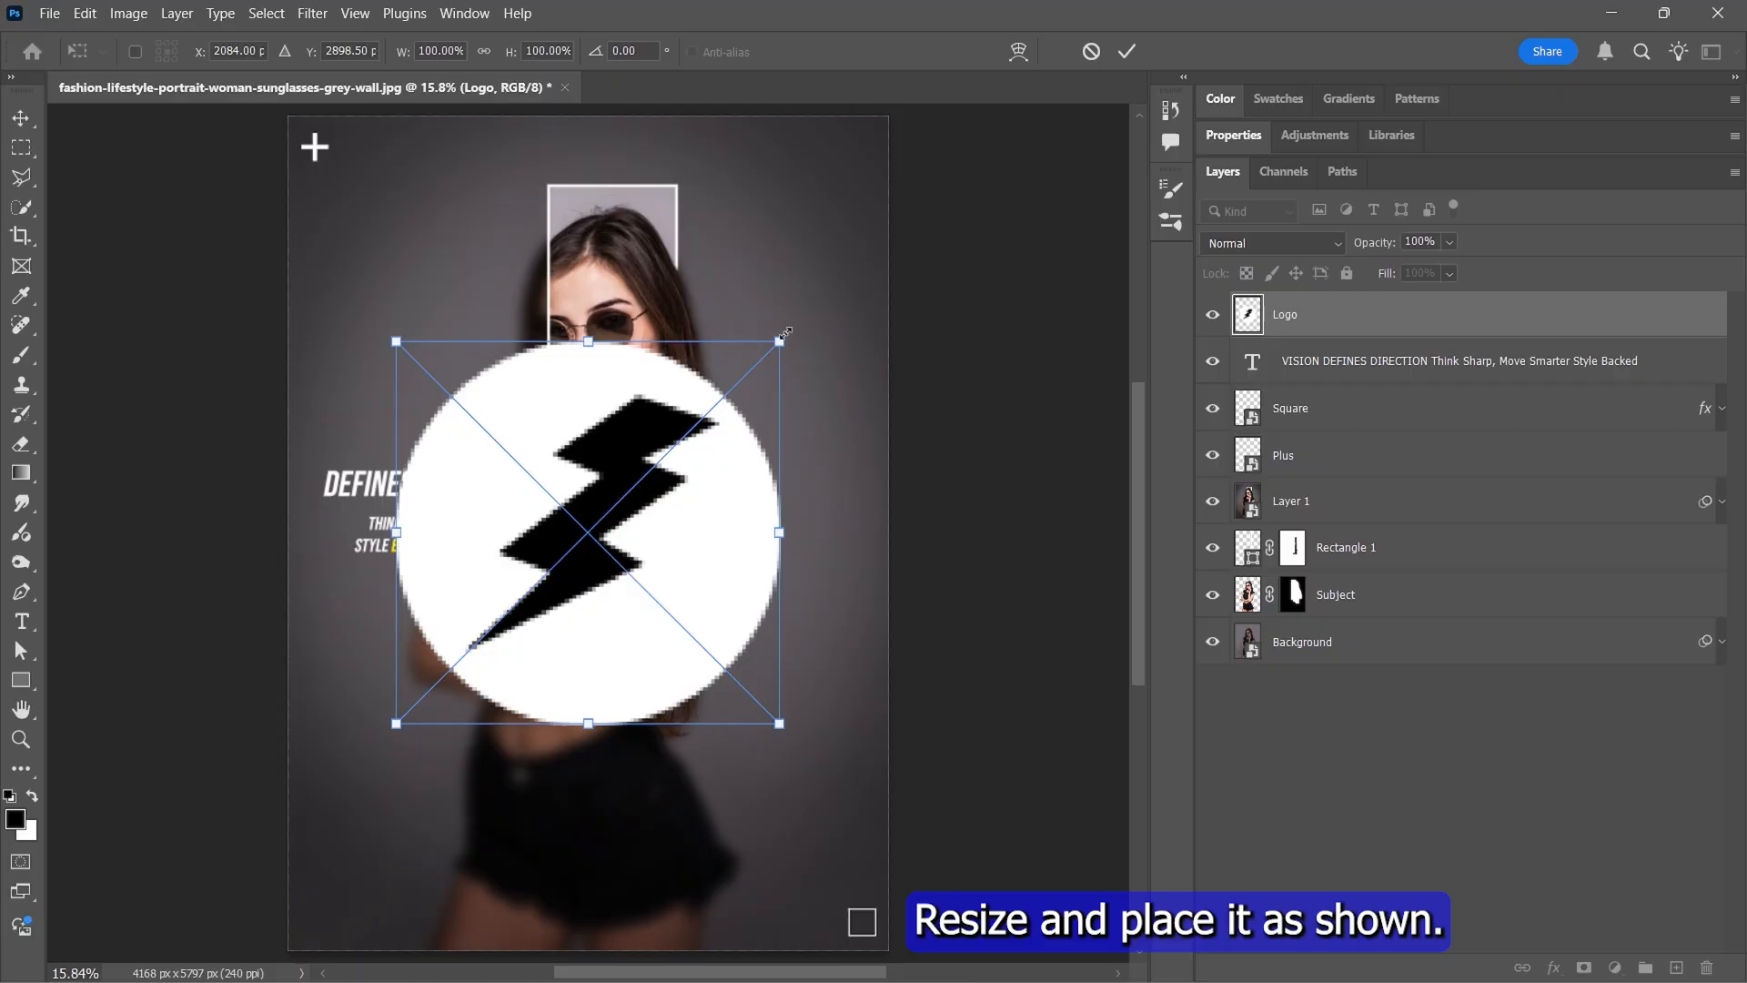
drag(779, 341, 587, 916)
key(Return)
Step: Add a white 38 pt text line reading "SEE BEYOND LIMITS" and position it just left of the logo
key(t)
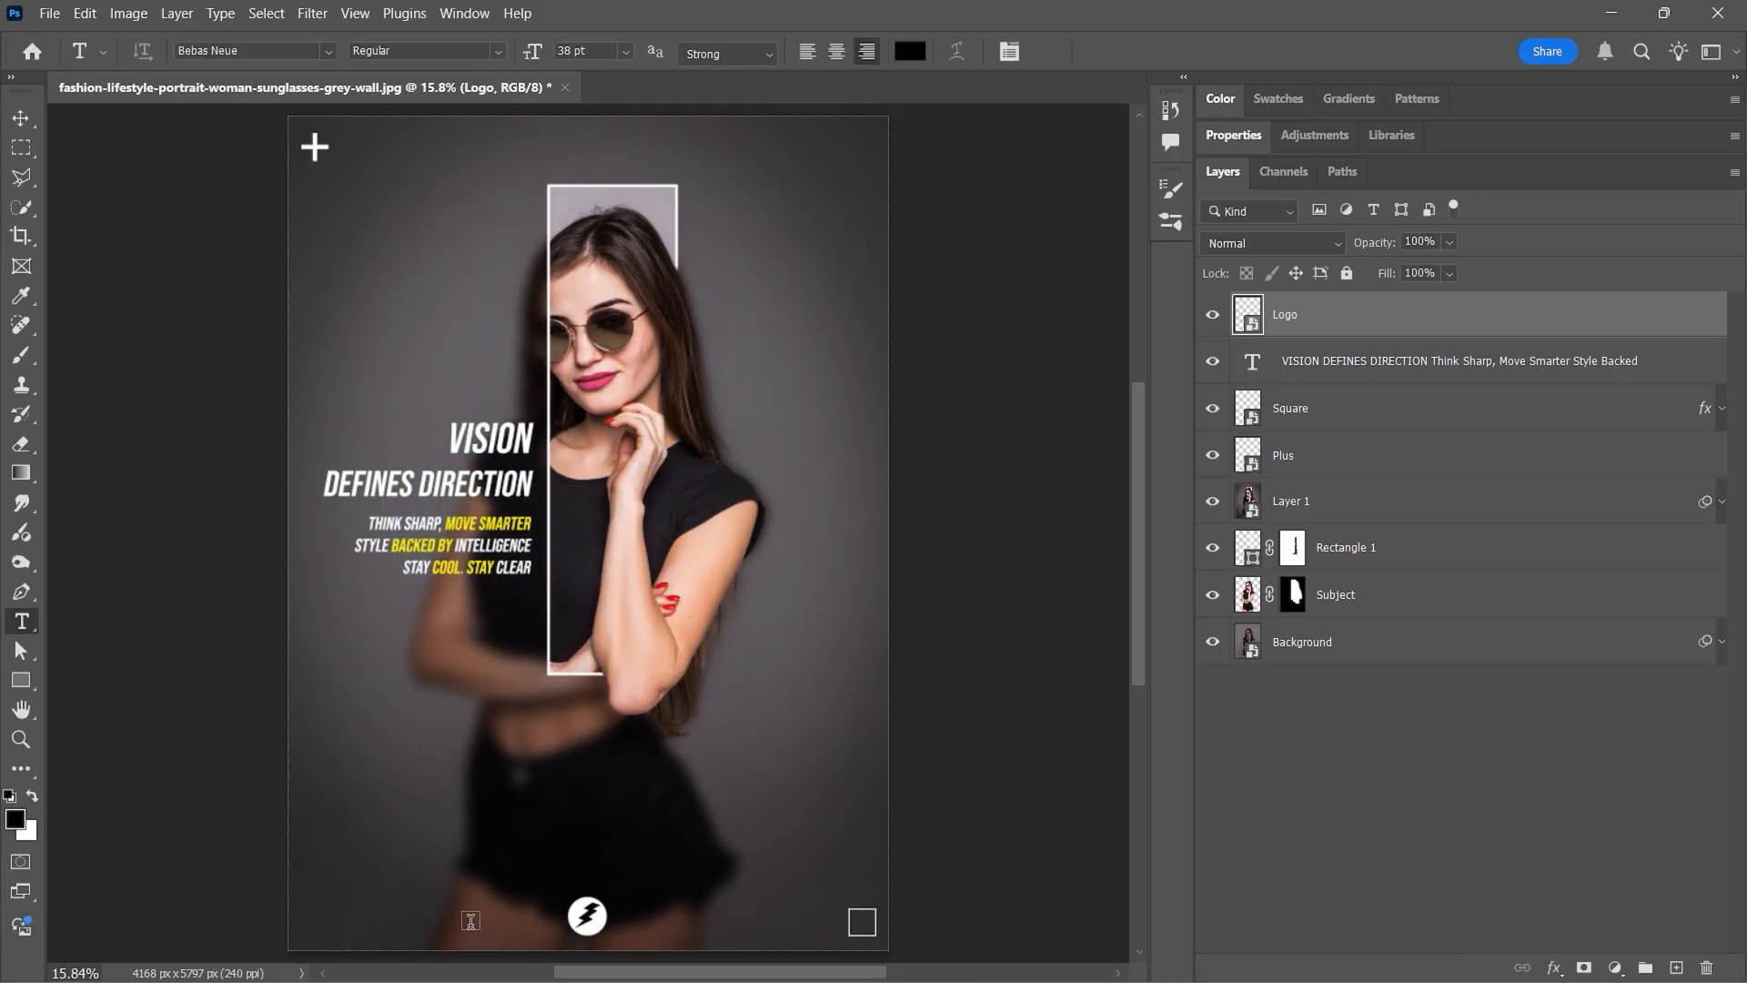
click(459, 921)
text(SEE BEYOND LIMITS.)
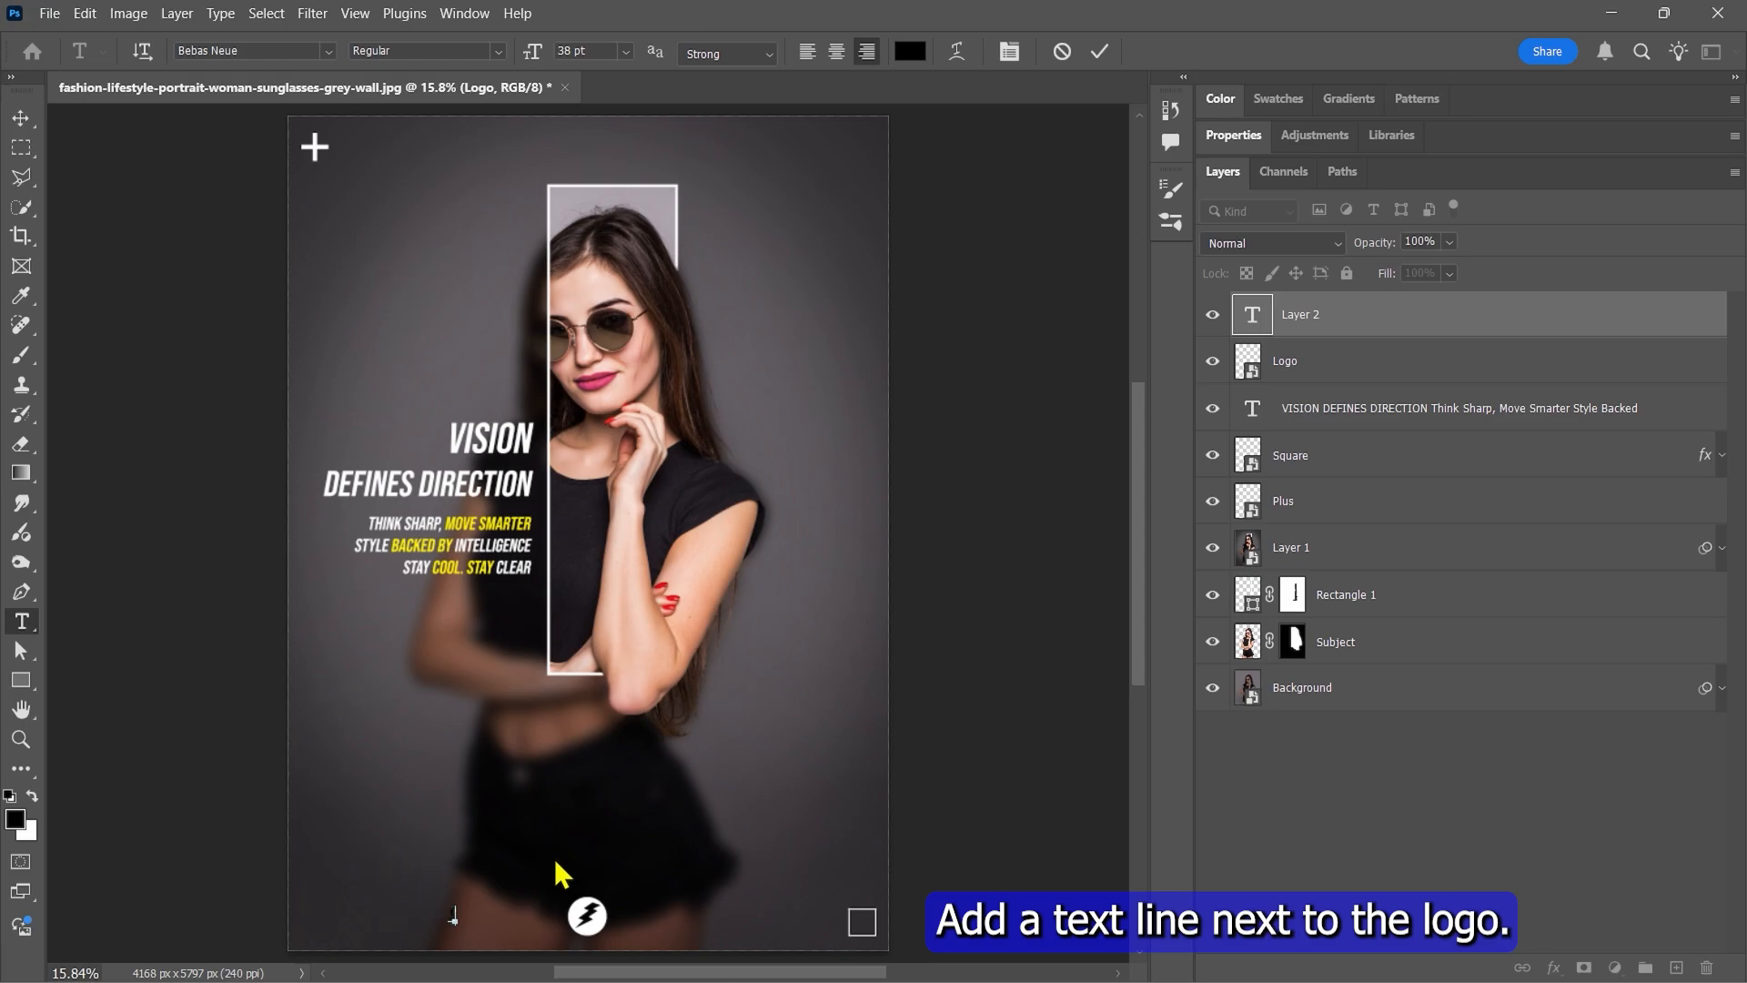
key(ctrl+a)
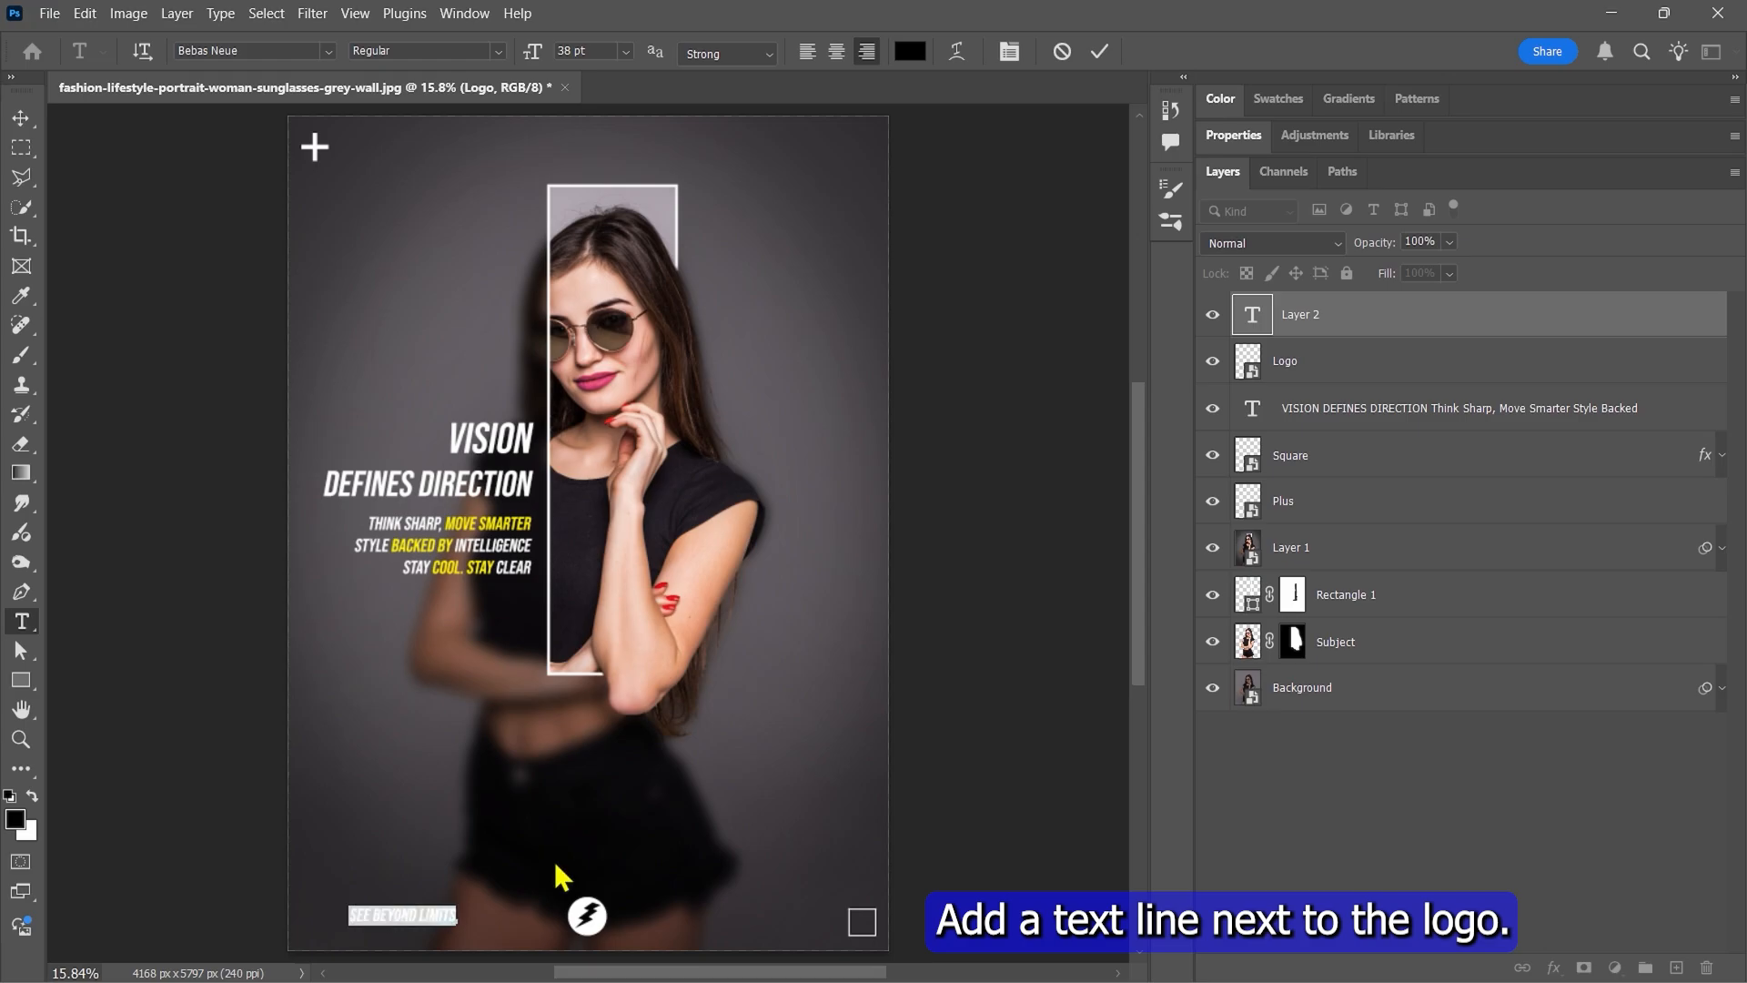
click(909, 52)
click(1118, 244)
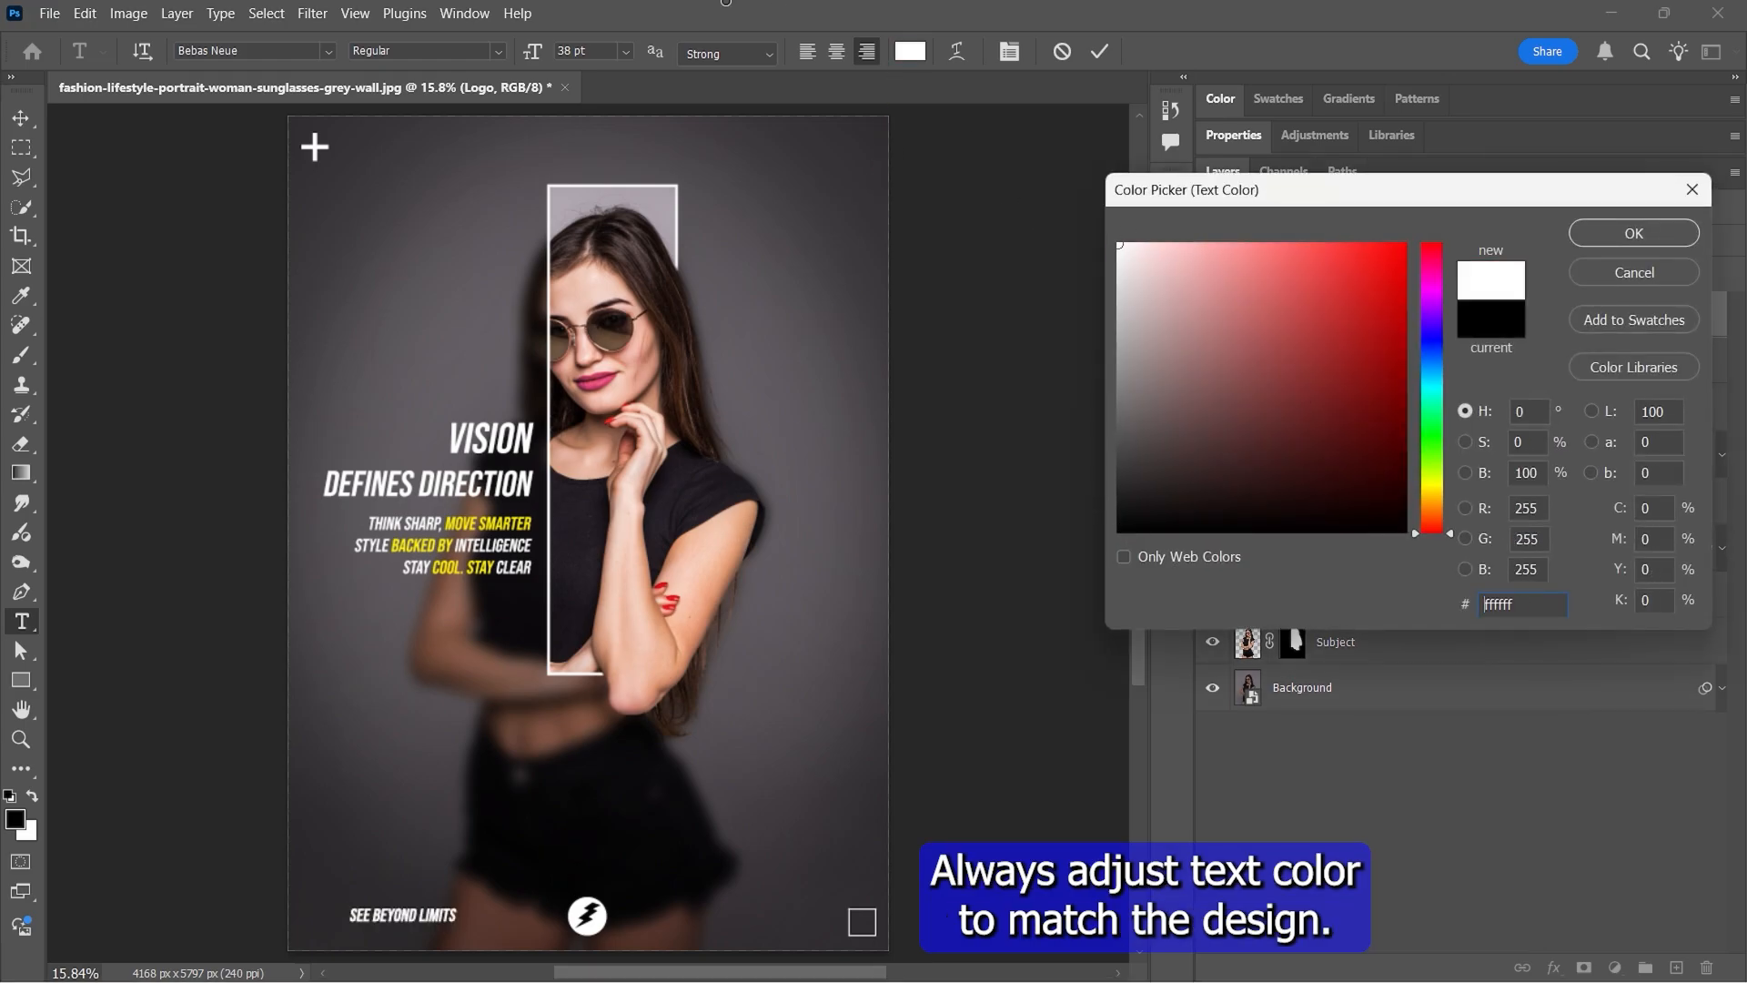
click(1635, 239)
drag(440, 910, 540, 904)
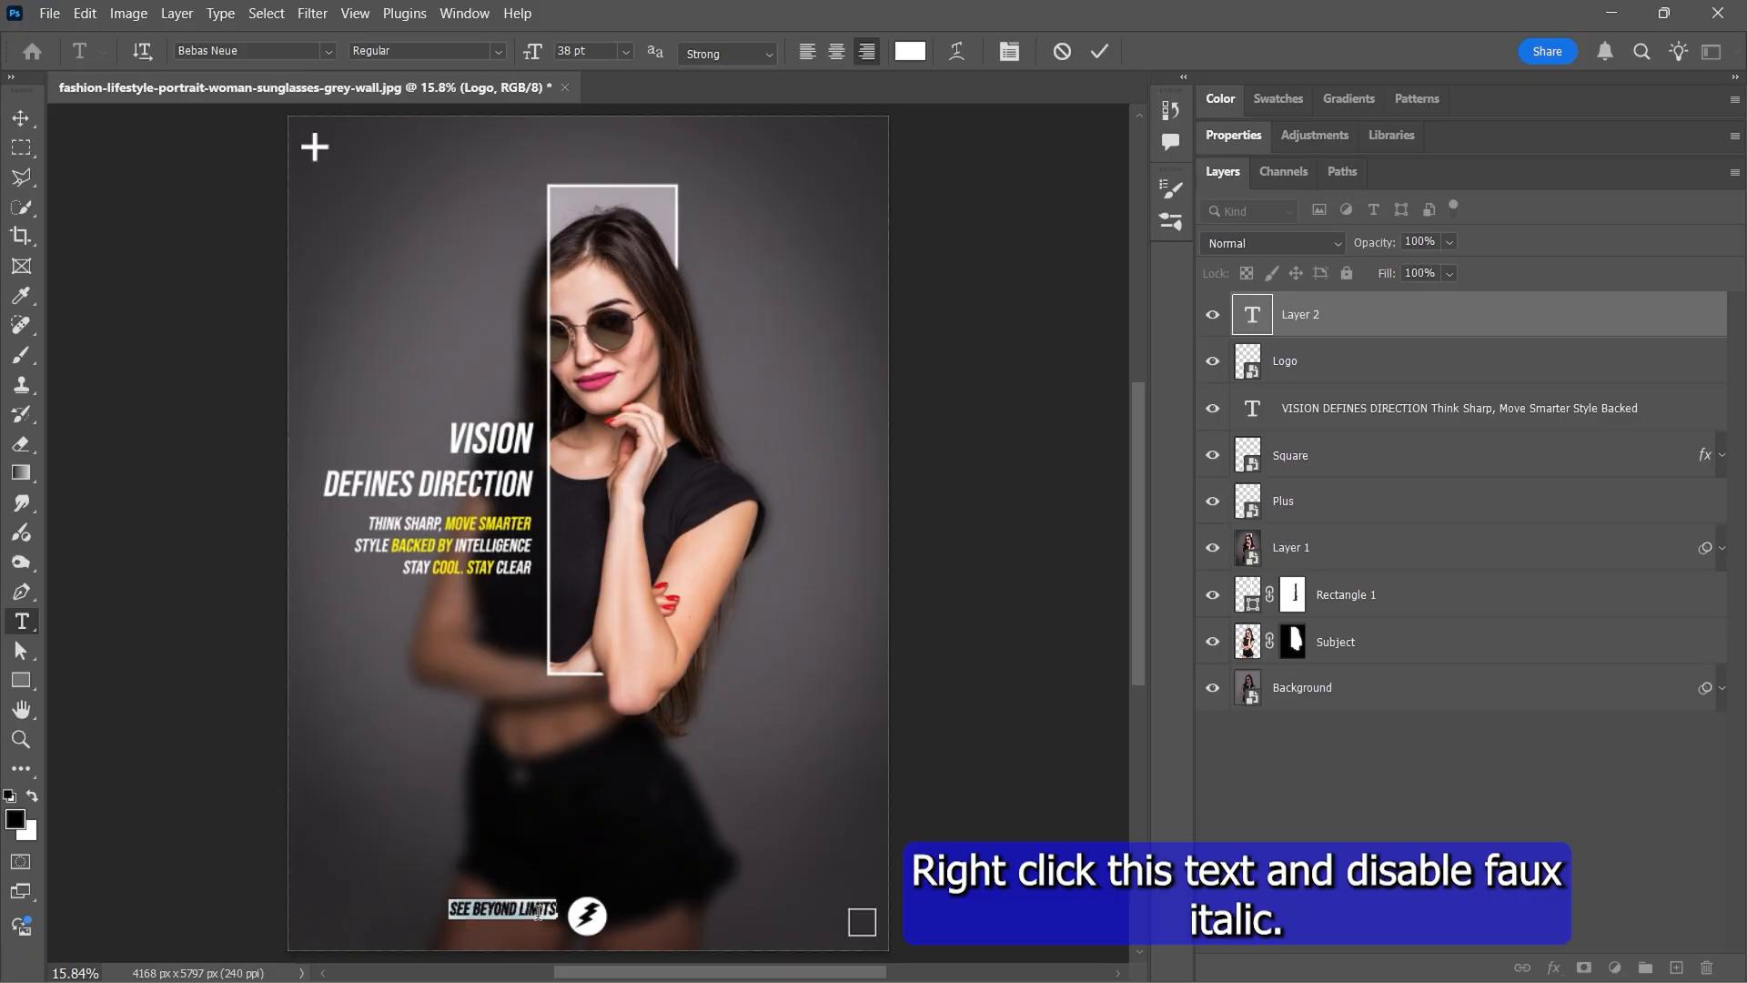
Step: Disable Faux Italic for the text beside the logo and add the line "INTELLIGENCE IS THE NEW COOL" below it
right_click(538, 911)
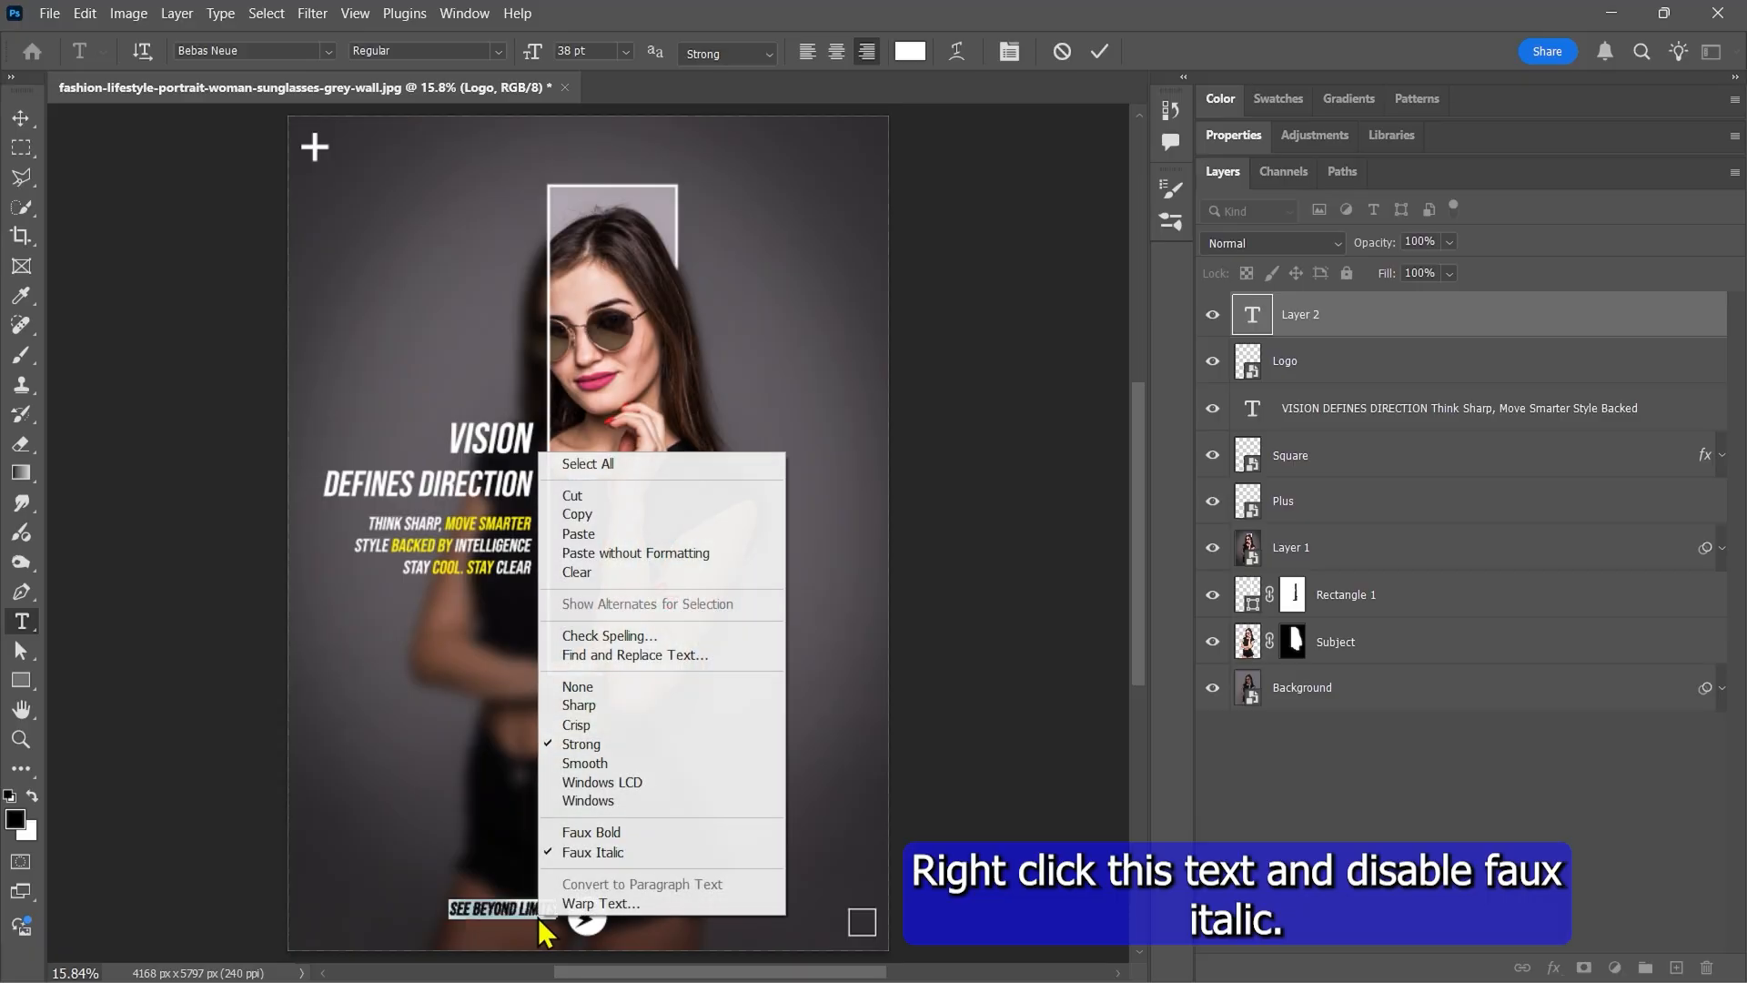
click(589, 852)
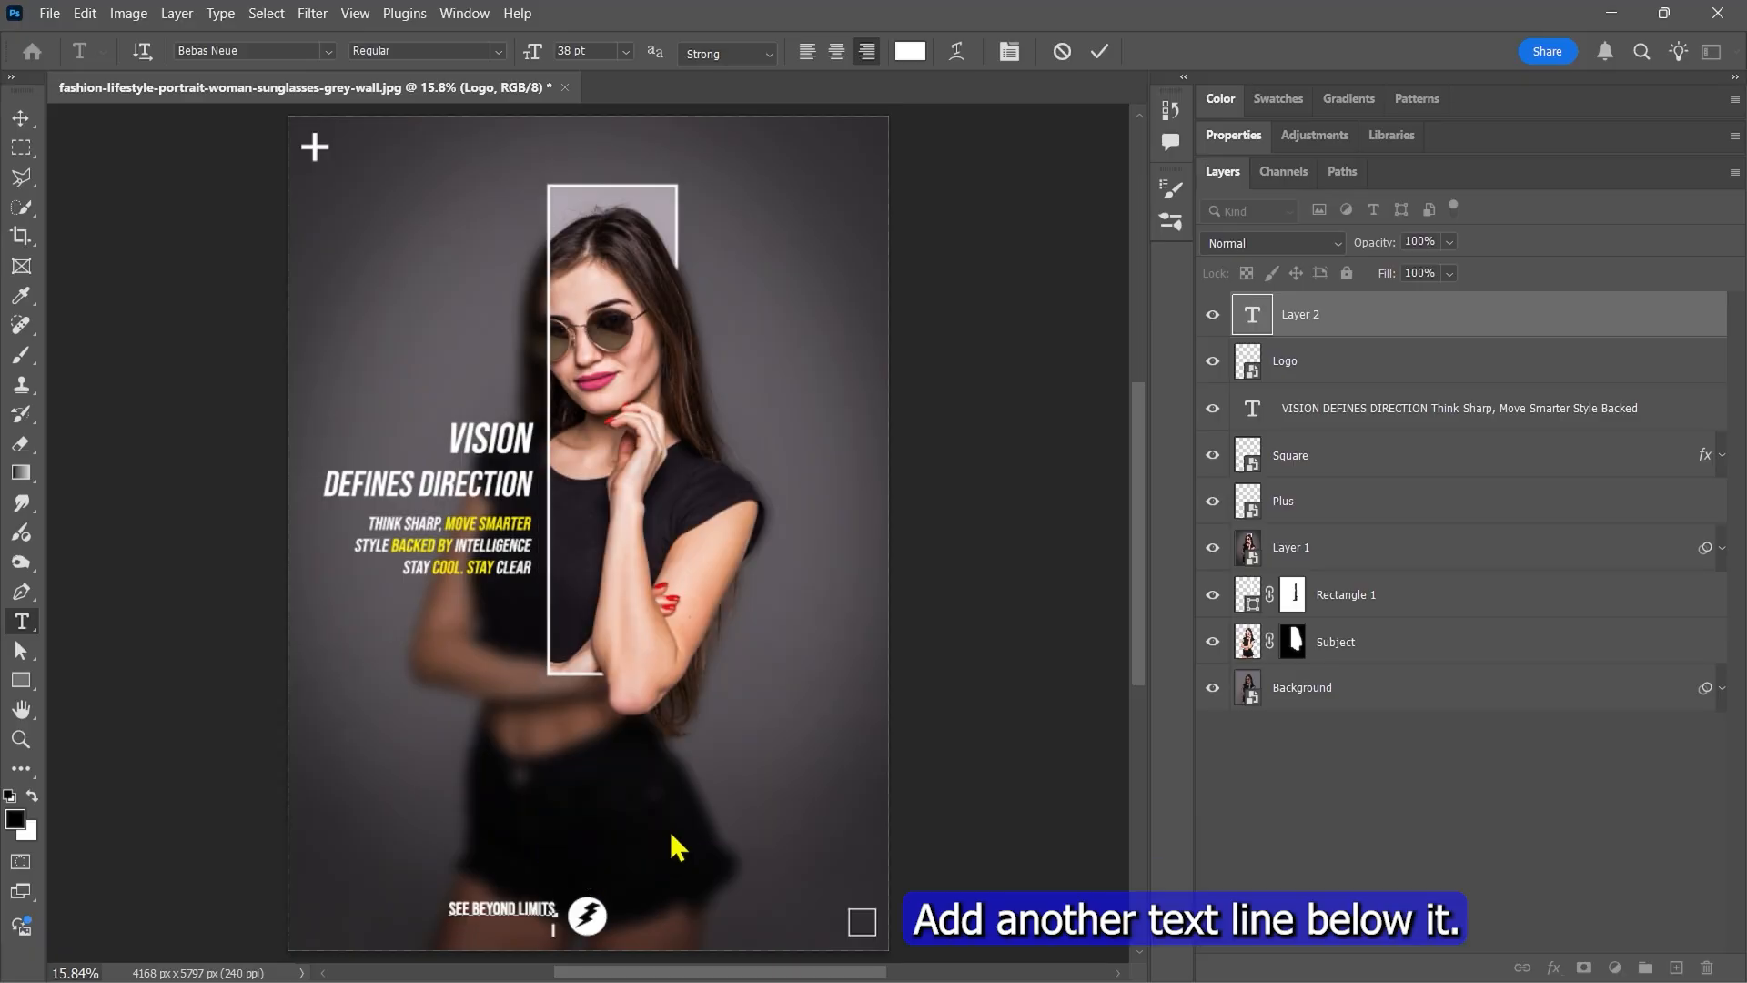
text(INTELLIGENCE IS THE NEW COOL)
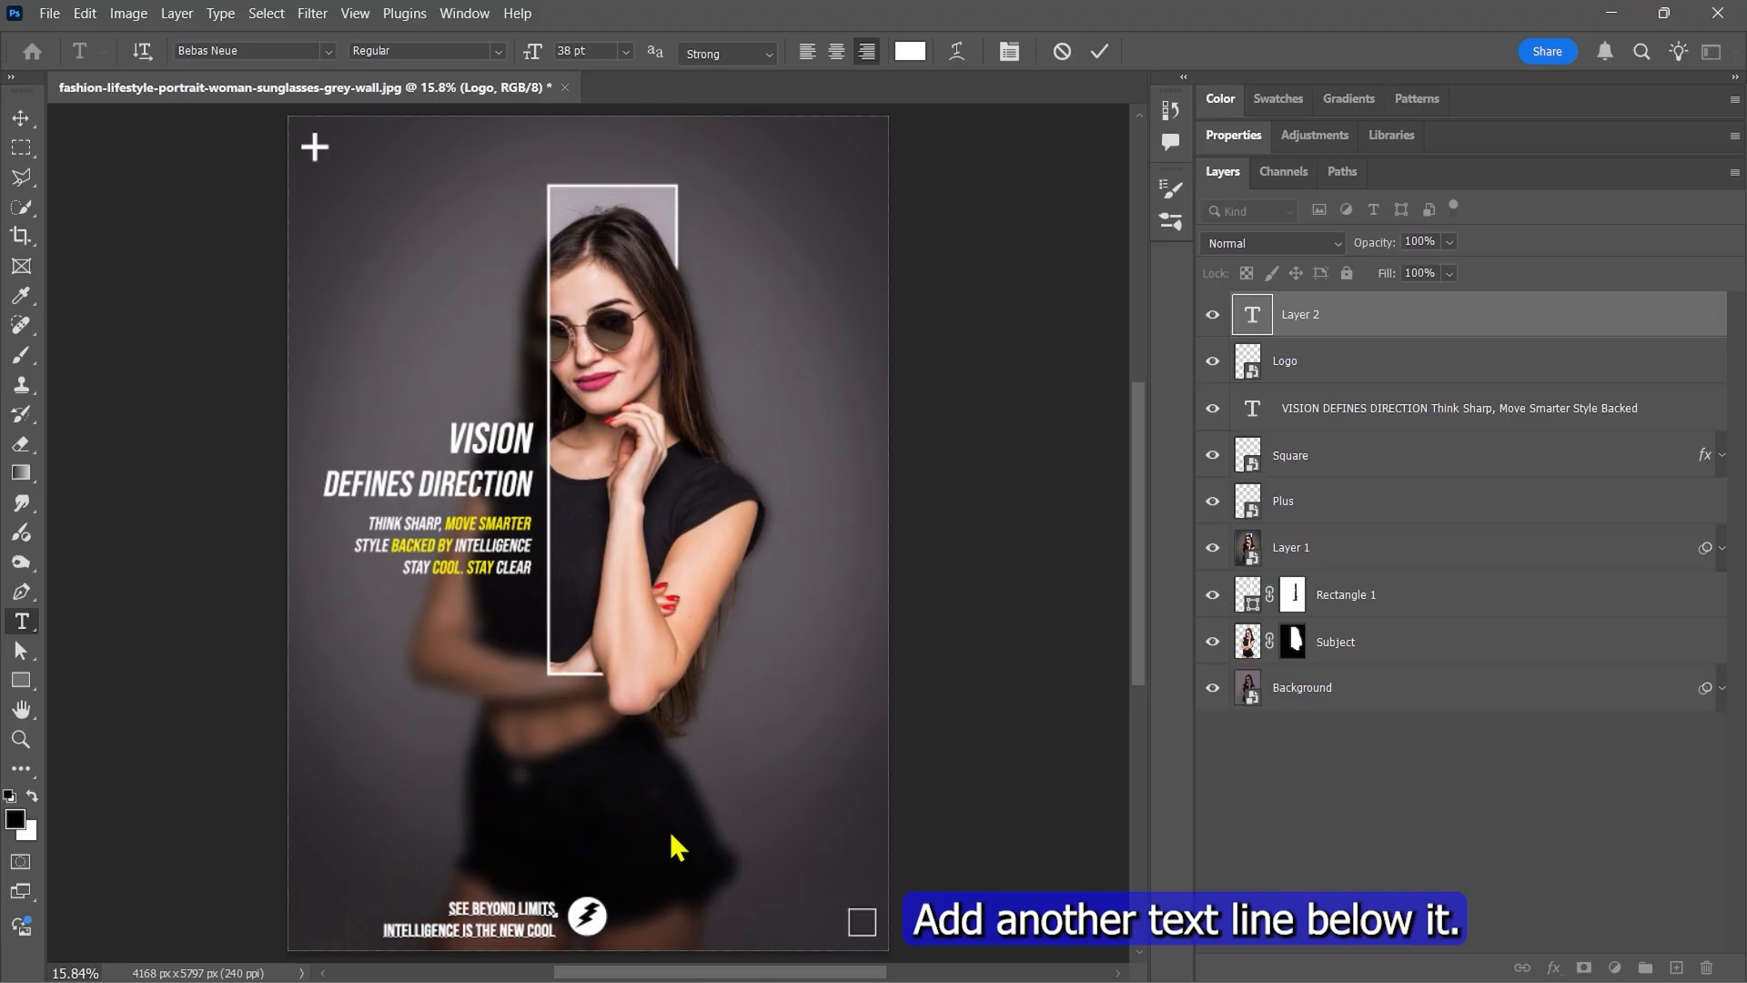
Step: Commit the tagline and add the brand name "Nova Sight" just right of the logo in the Rochester Regular font
click(1099, 50)
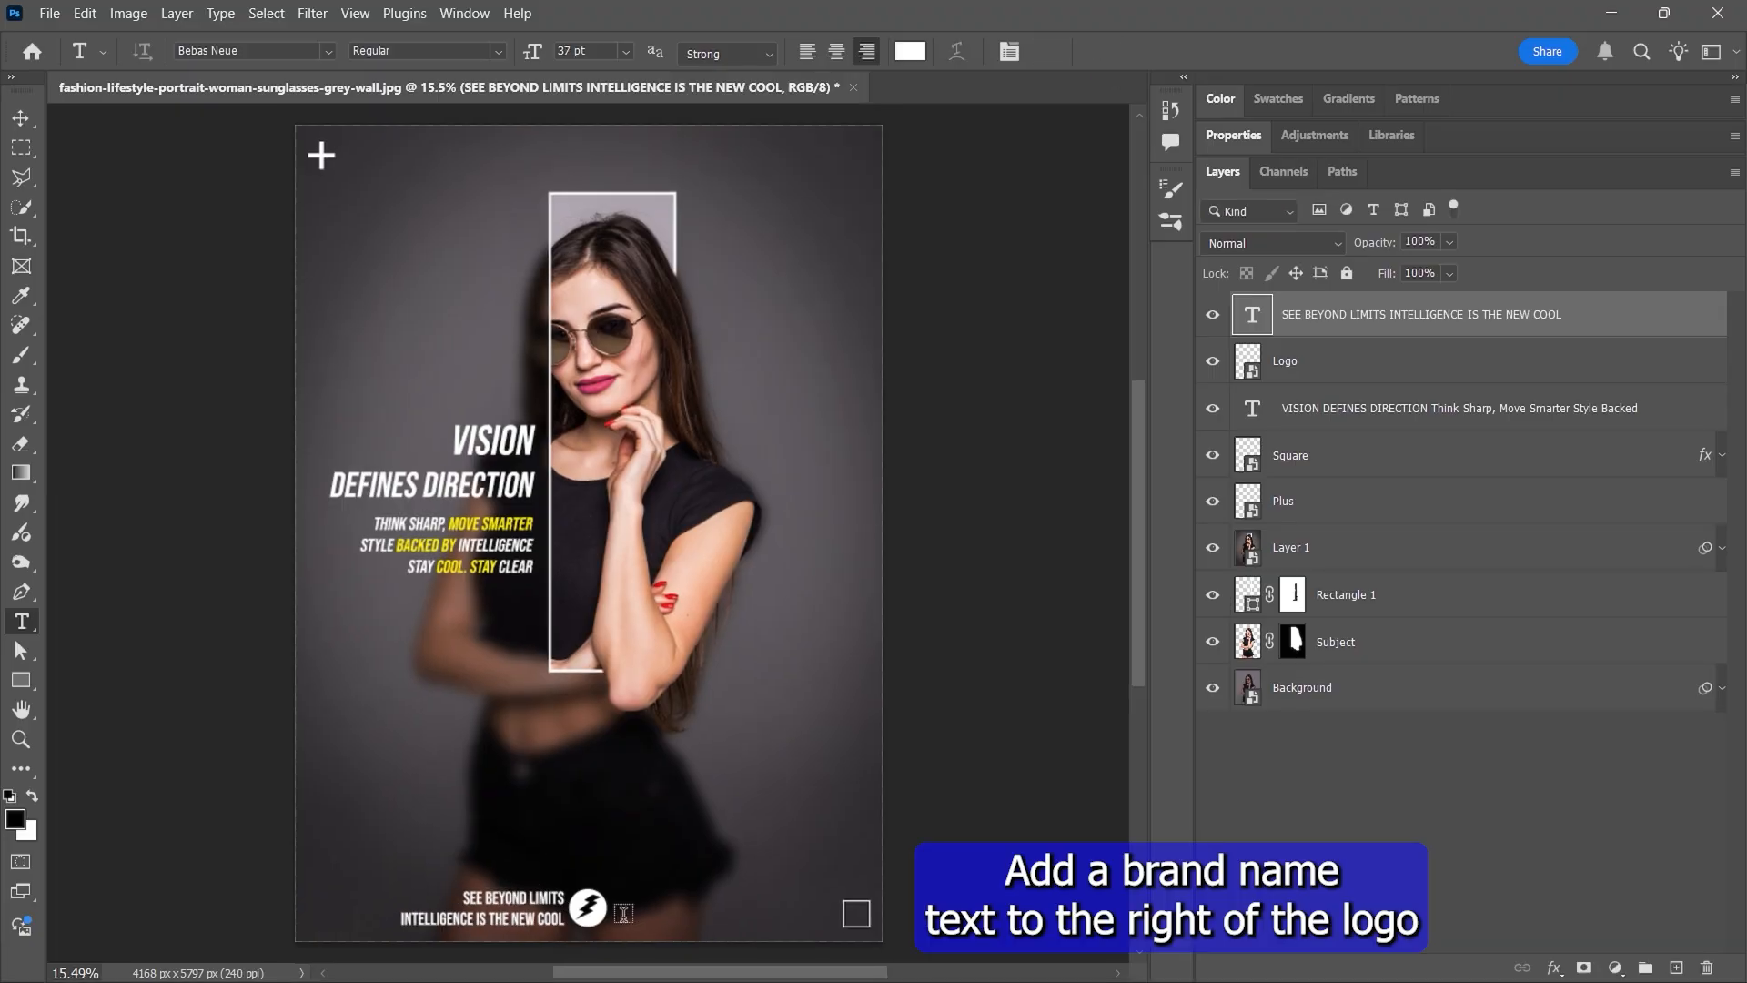
click(664, 915)
text(NOV)
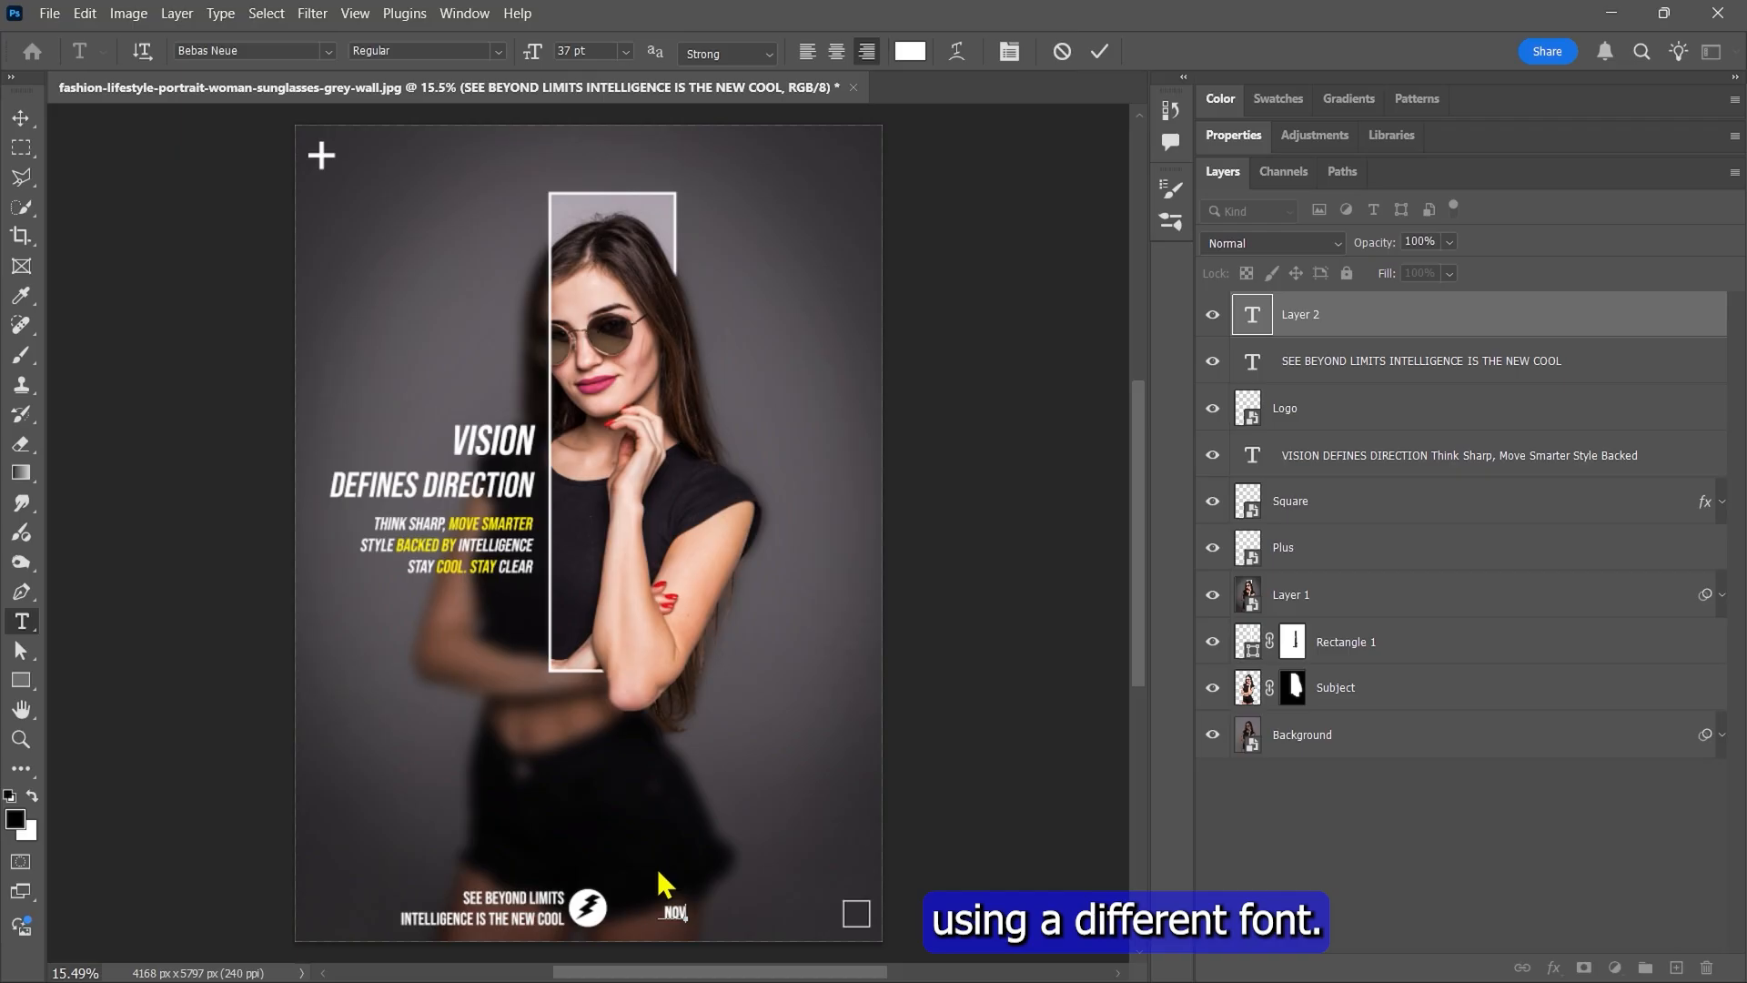
text(A SIGHT)
triple_click(664, 909)
click(1234, 135)
click(1417, 271)
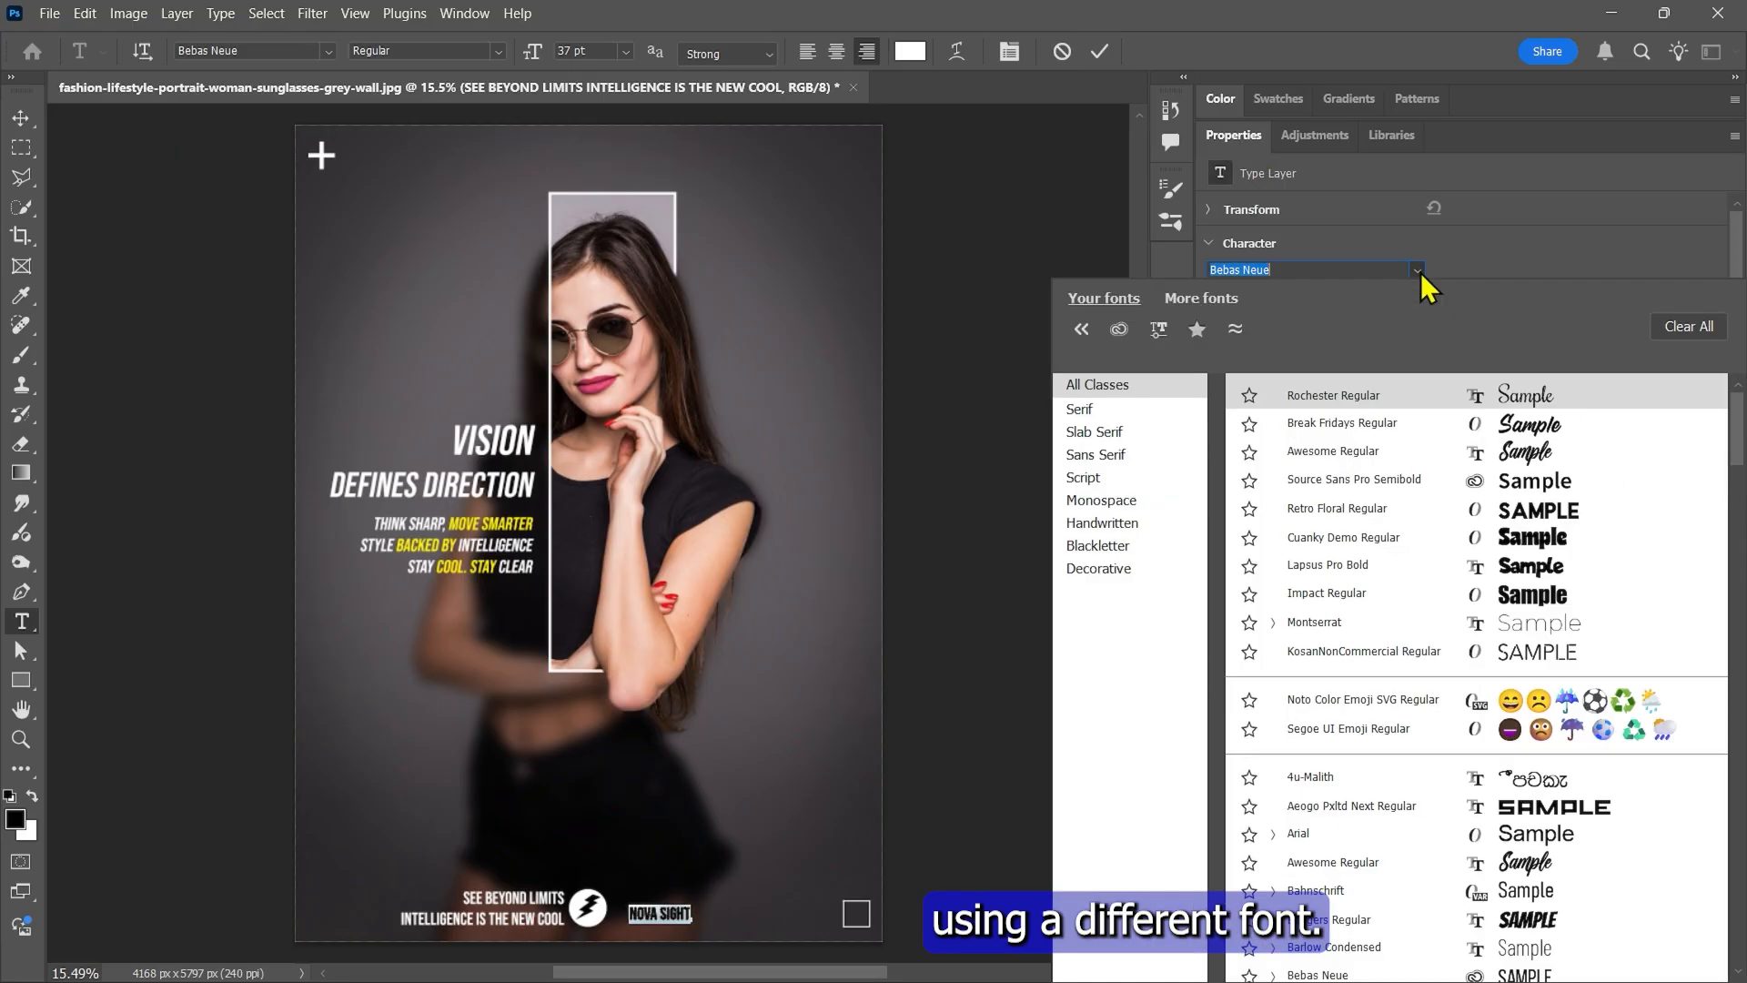
click(1343, 399)
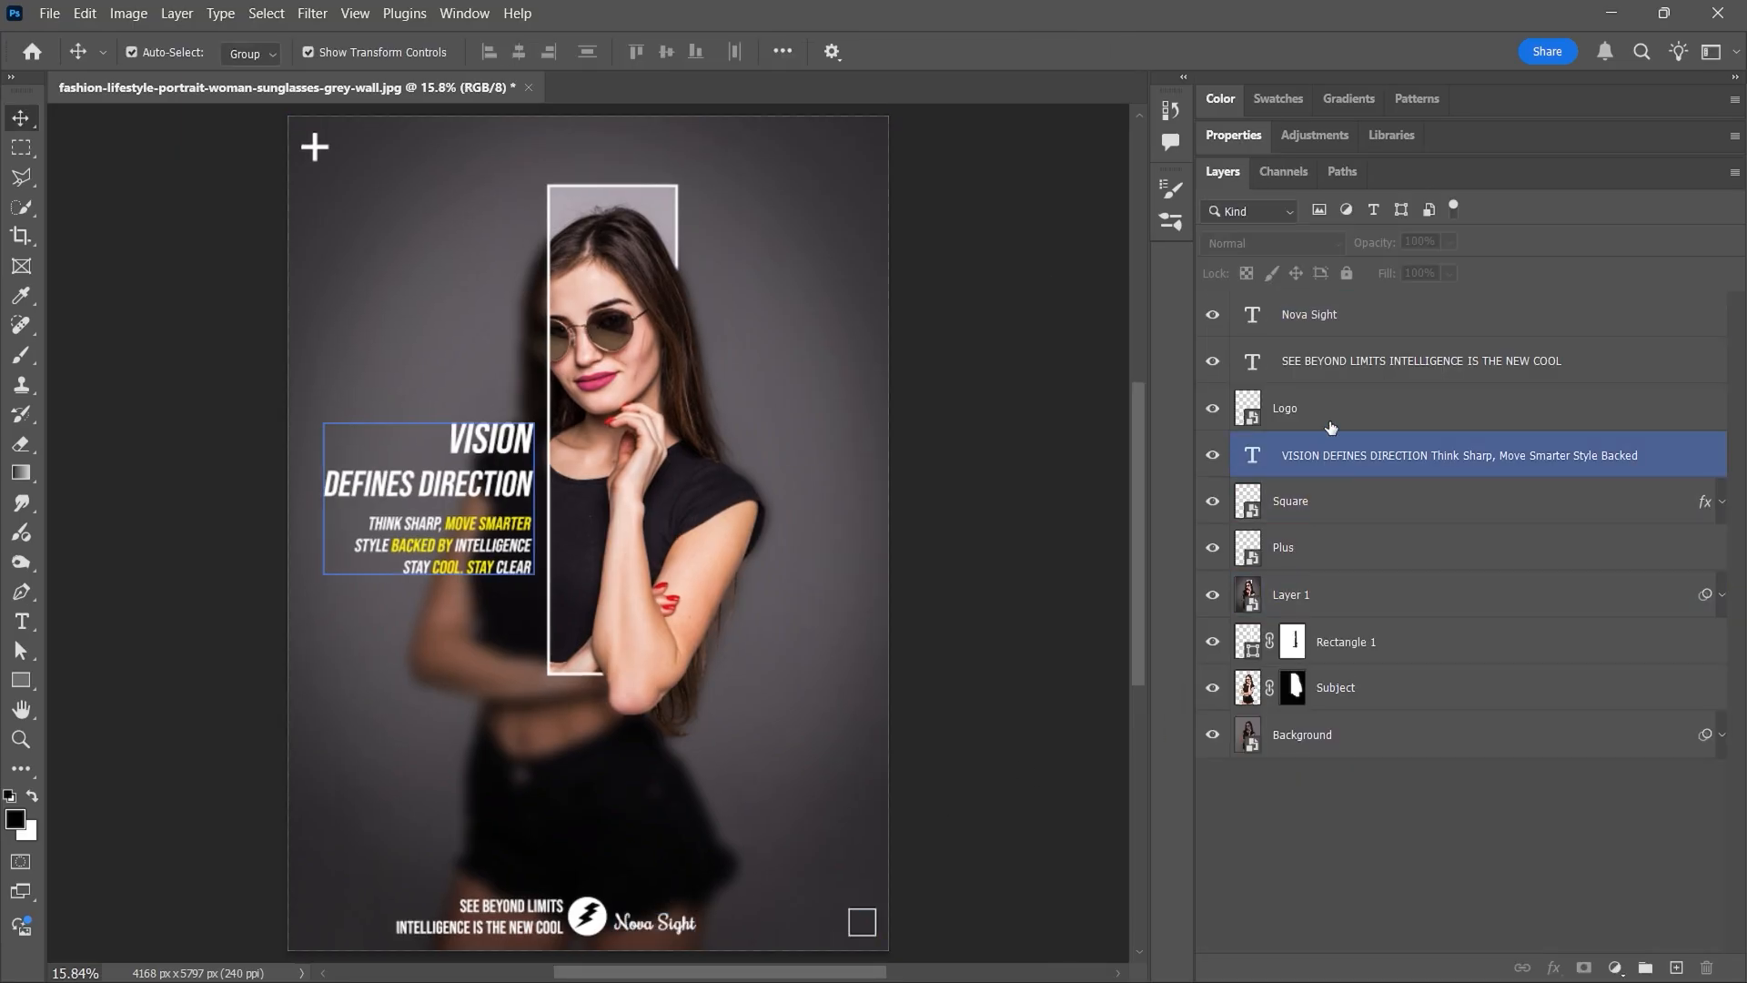
Step: Scale the logo and the two text layers beside it down slightly together, keeping them centered at the canvas's bottom
click(1331, 418)
shift+click(1338, 314)
key(ctrl+t)
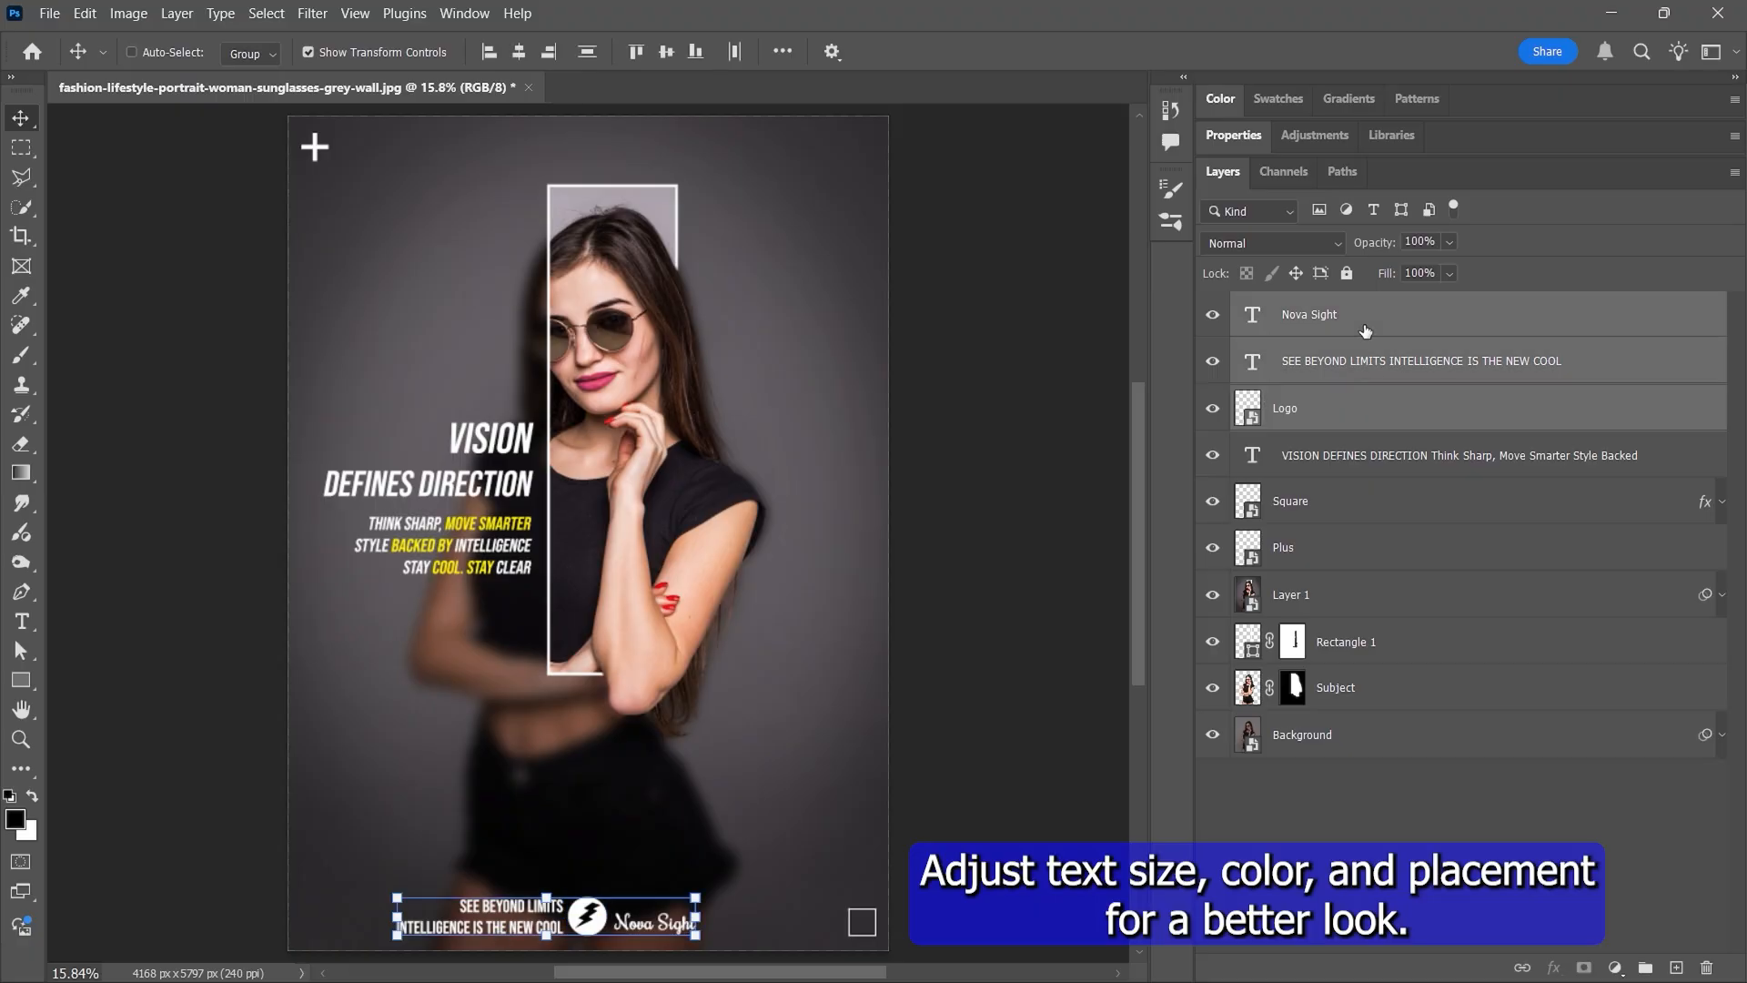
drag(617, 925, 628, 925)
key(Return)
click(1360, 836)
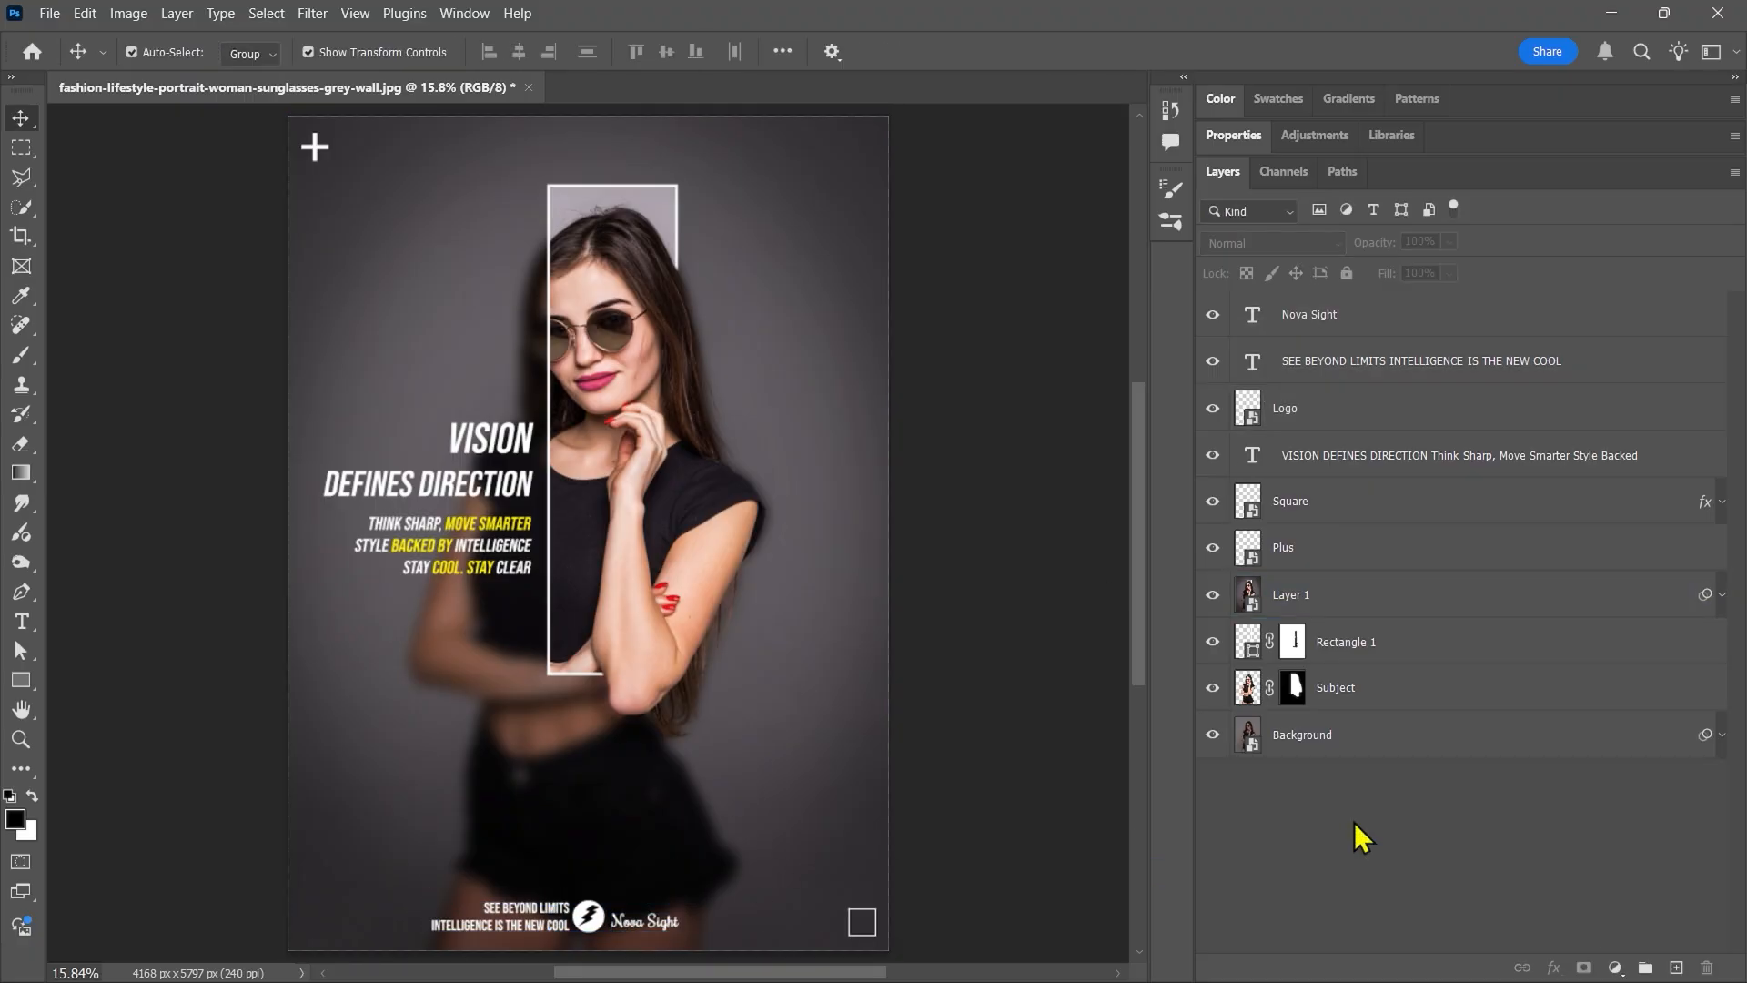
Step: Add white "2026" above yellow "OFFICIAL LAUNCHING" in the canvas's upper right corner, with "MARCH" rotated vertically just left of "2026"
key(t)
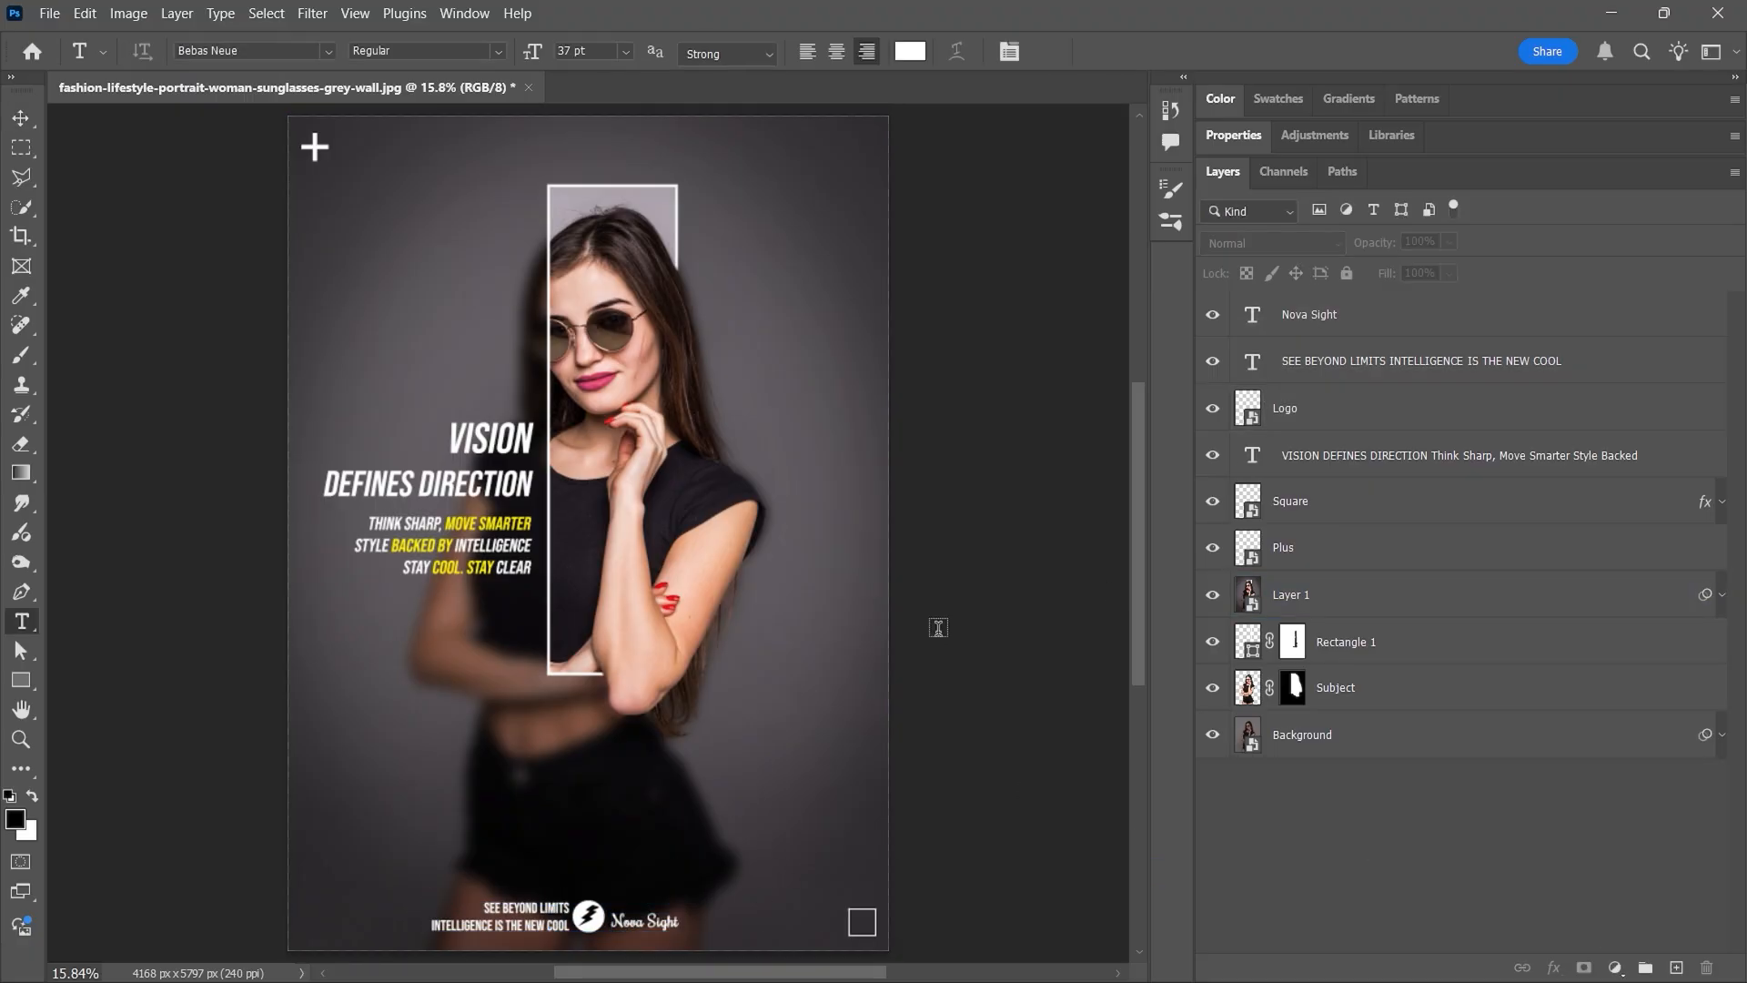
click(773, 184)
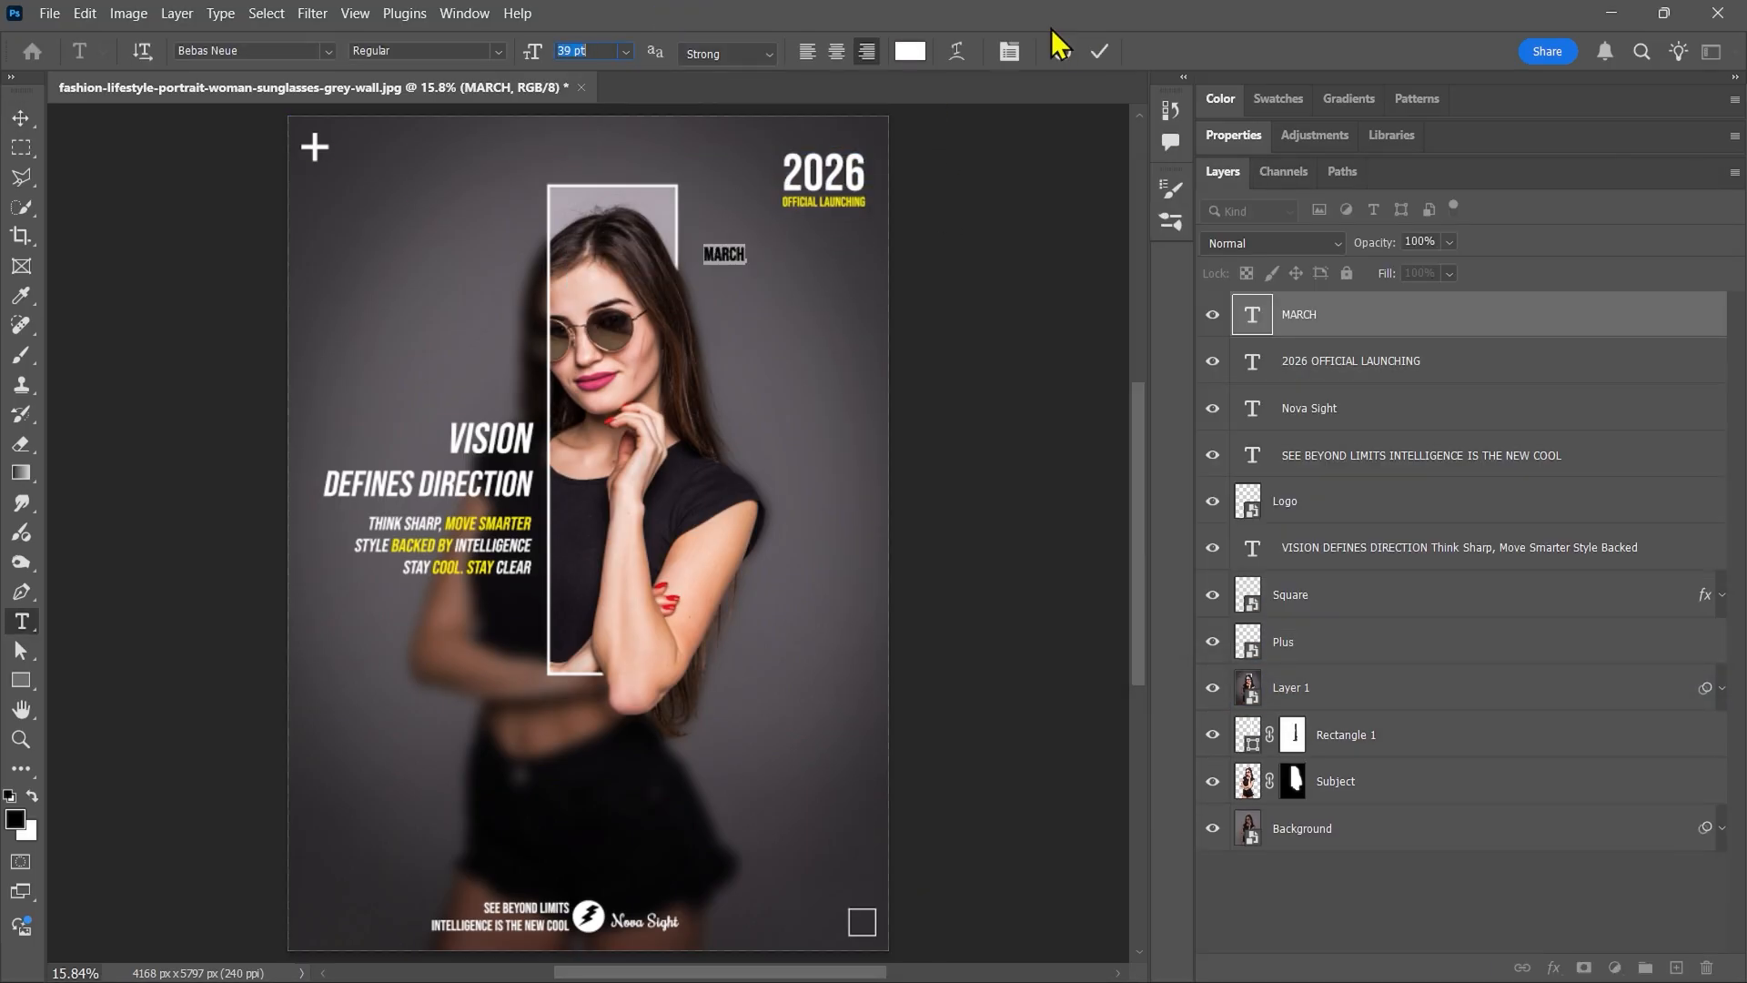
click(1099, 51)
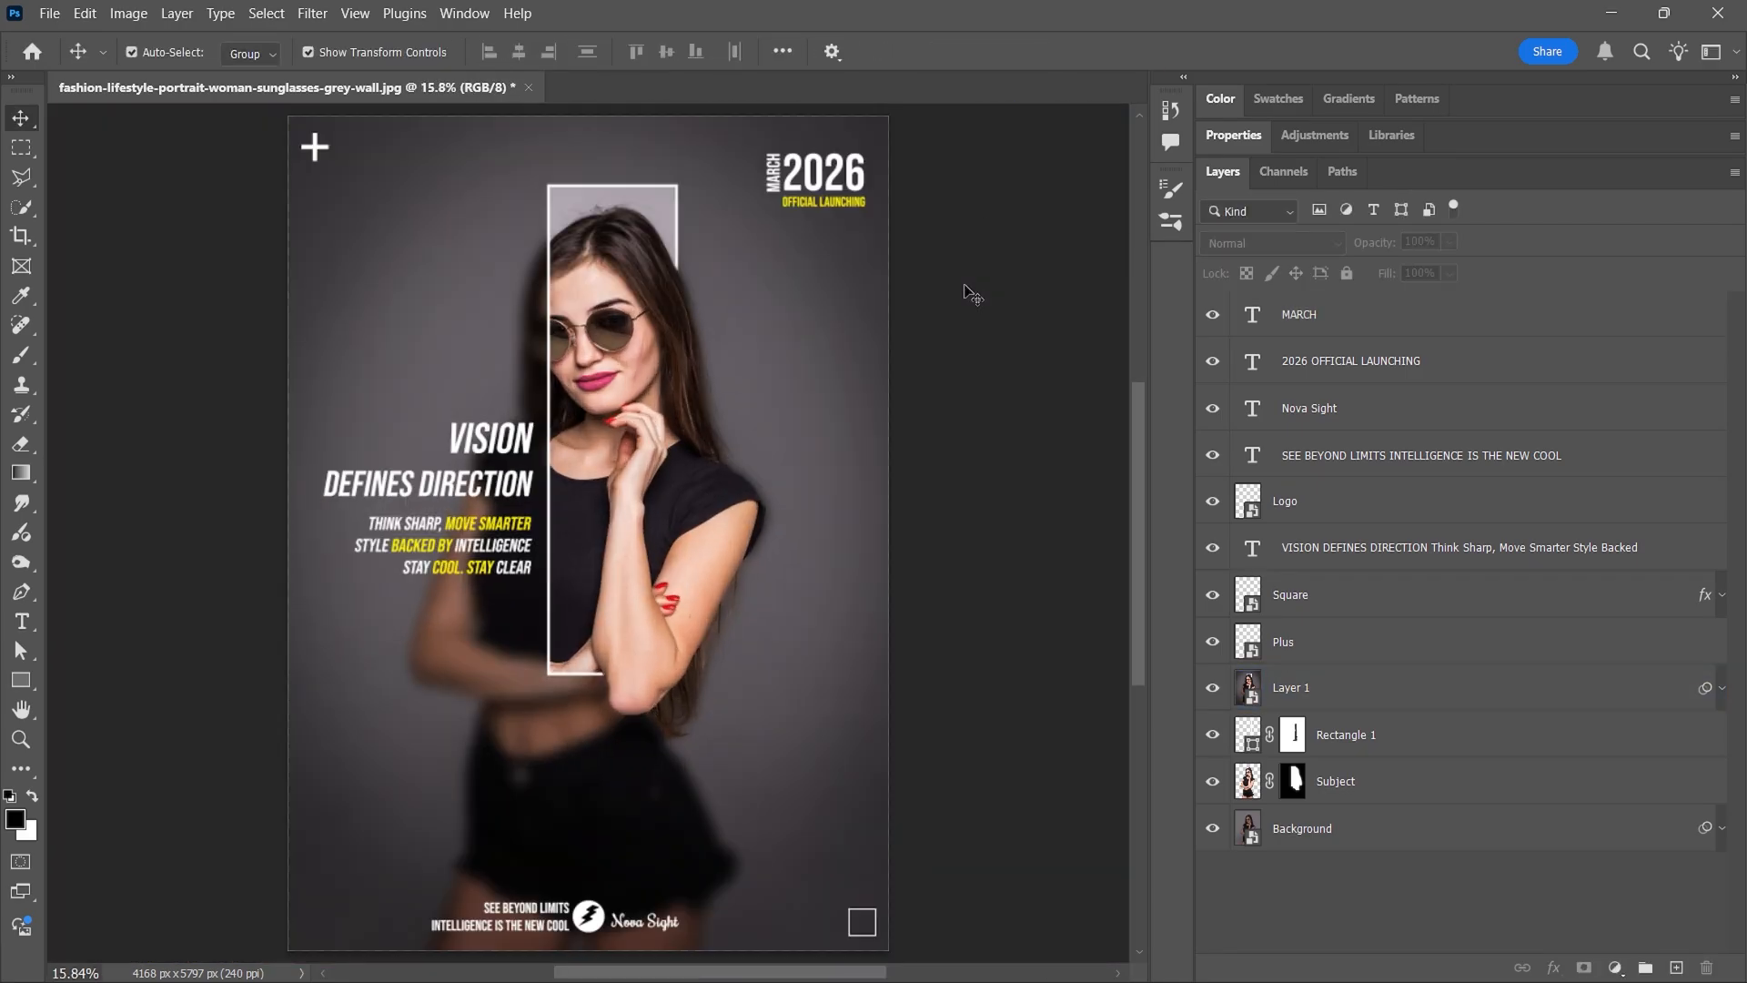